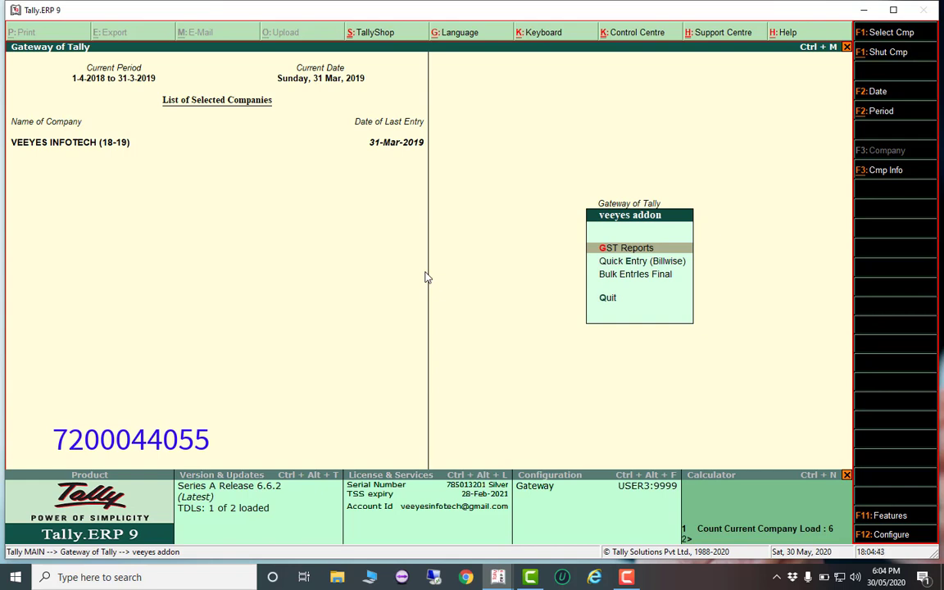
From GST Reports, open GSTR-2A Reconciliation with ITC CaPing Rule to reach its Load File dialog
{"action": "key", "text": "Return"}
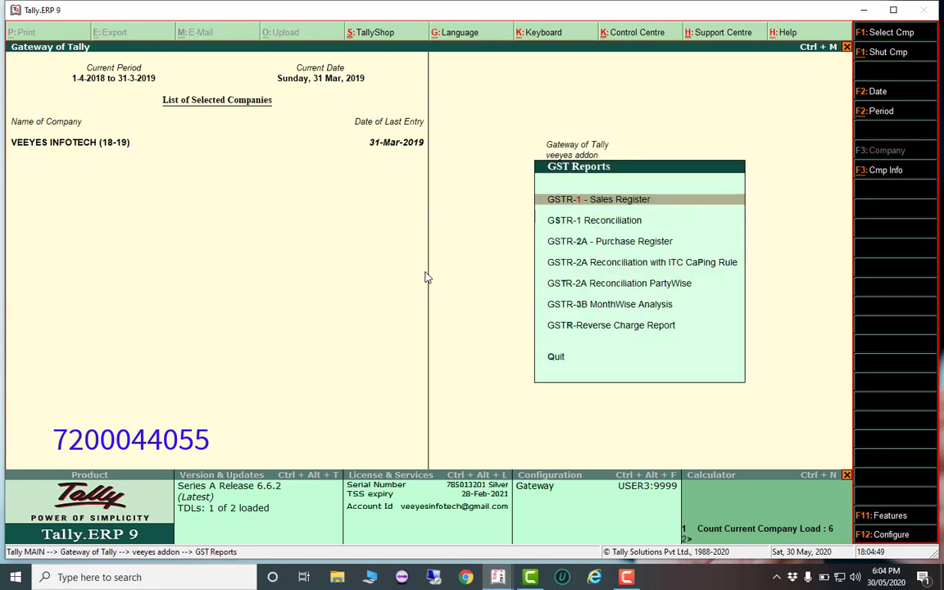
{"action": "key", "text": "Down"}
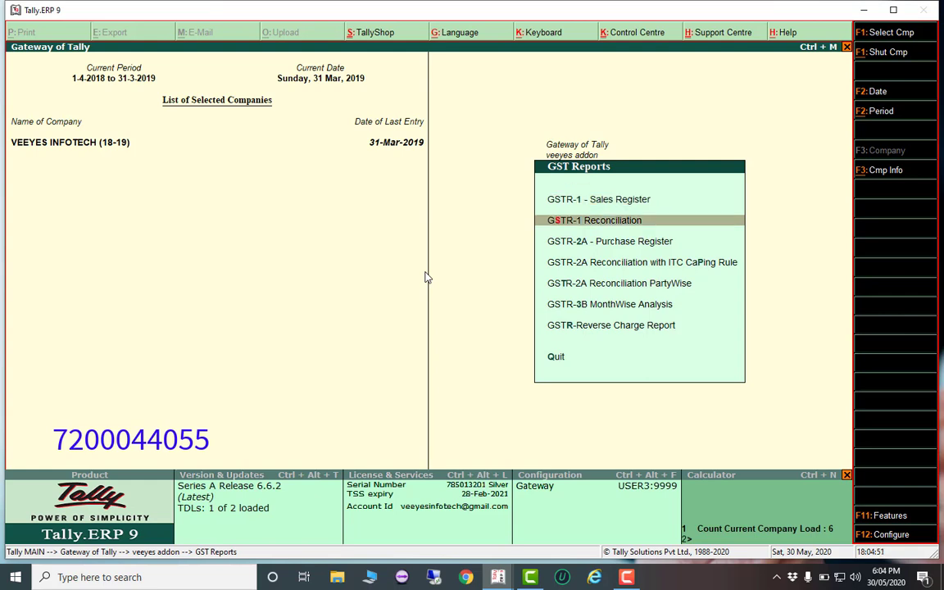
{"action": "key", "text": "Down"}
{"action": "key", "text": "Down"}
{"action": "key", "text": "Down"}
{"action": "key", "text": "Down"}
{"action": "key", "text": "Down"}
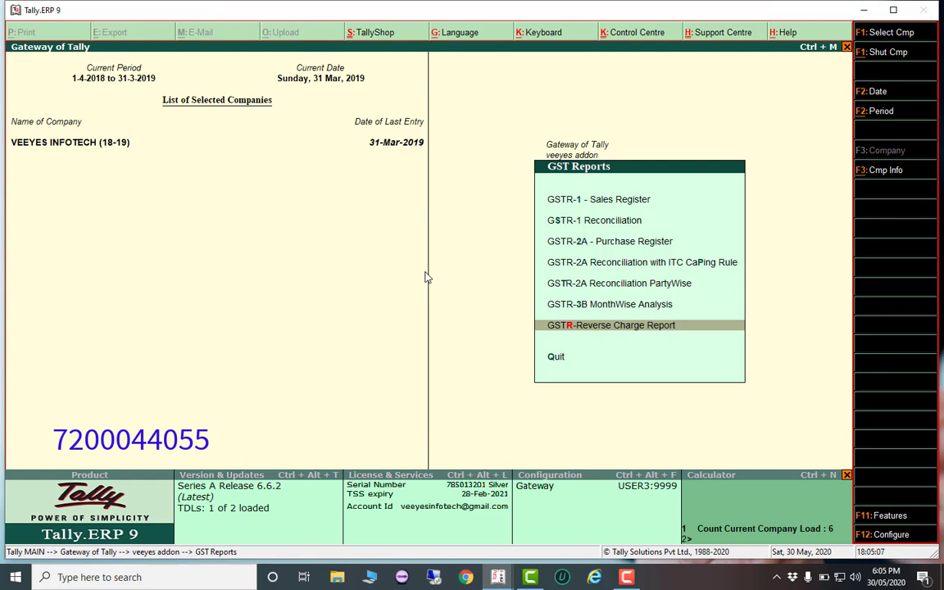
{"action": "key", "text": "Up"}
{"action": "key", "text": "Up"}
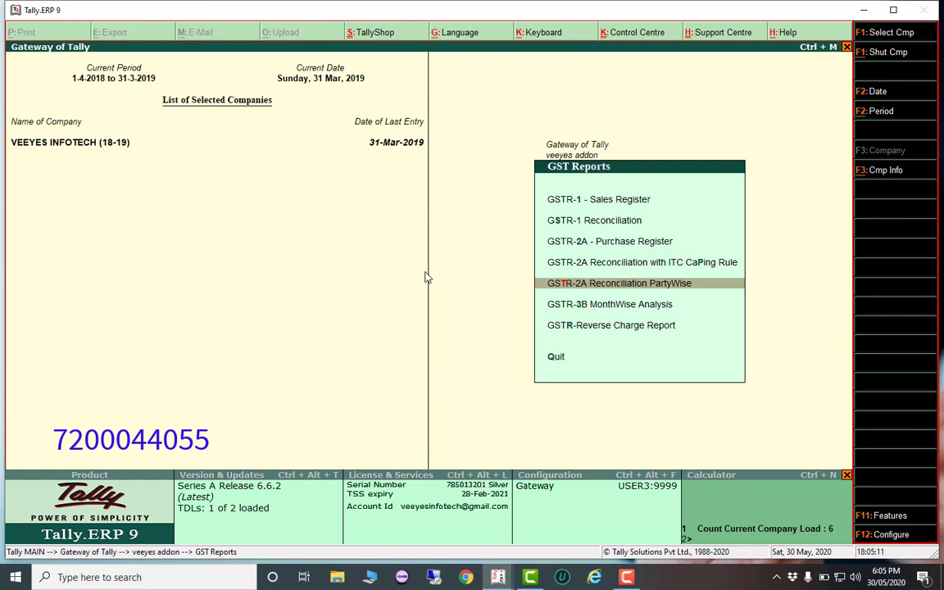
{"action": "key", "text": "Up"}
{"action": "key", "text": "Up"}
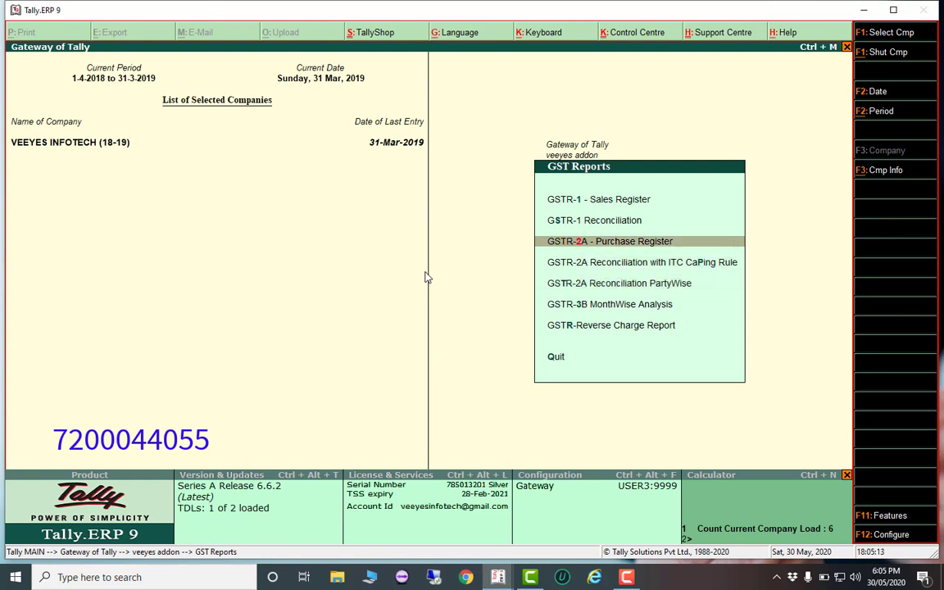
{"action": "key", "text": "Down"}
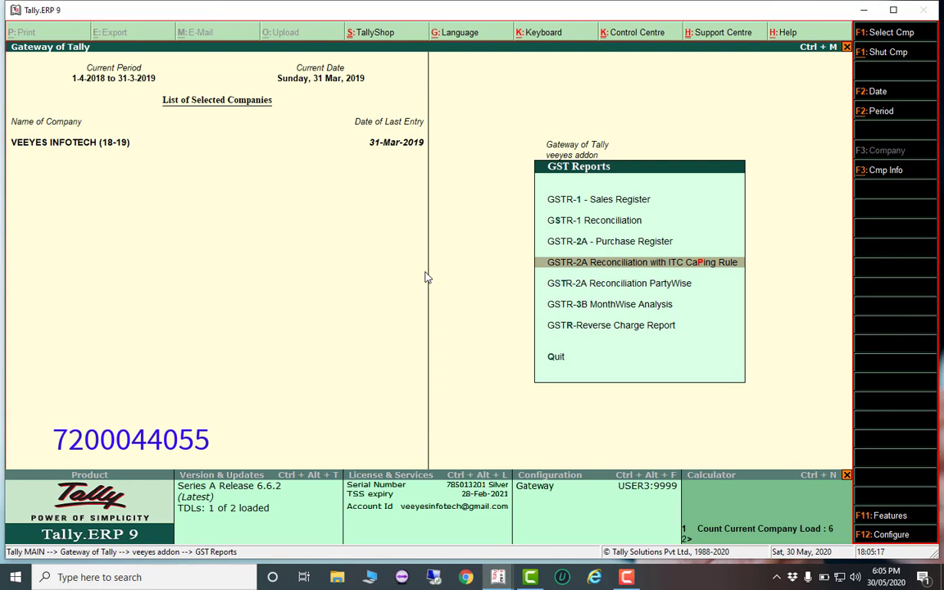
{"action": "key", "text": "Return"}
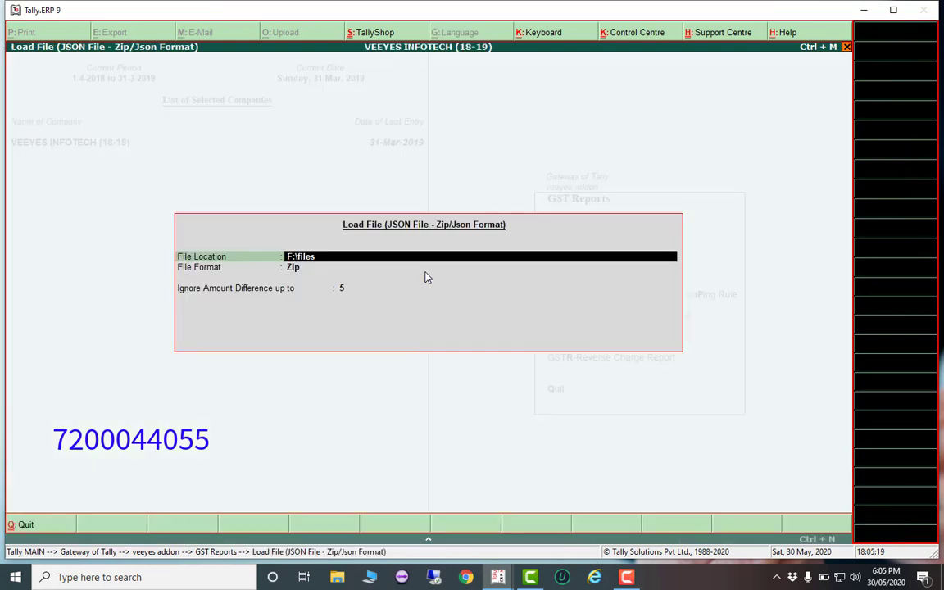
Load the zipped files from F:\files and view the reconciliation for June 2018, then the full year
{"action": "key", "text": "Return"}
{"action": "key", "text": "Return"}
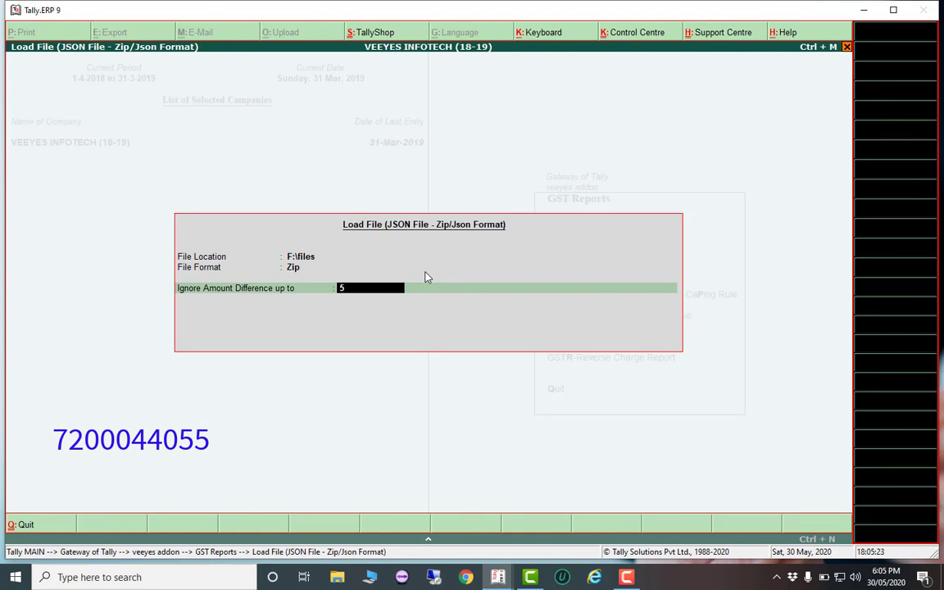
{"action": "key", "text": "Return"}
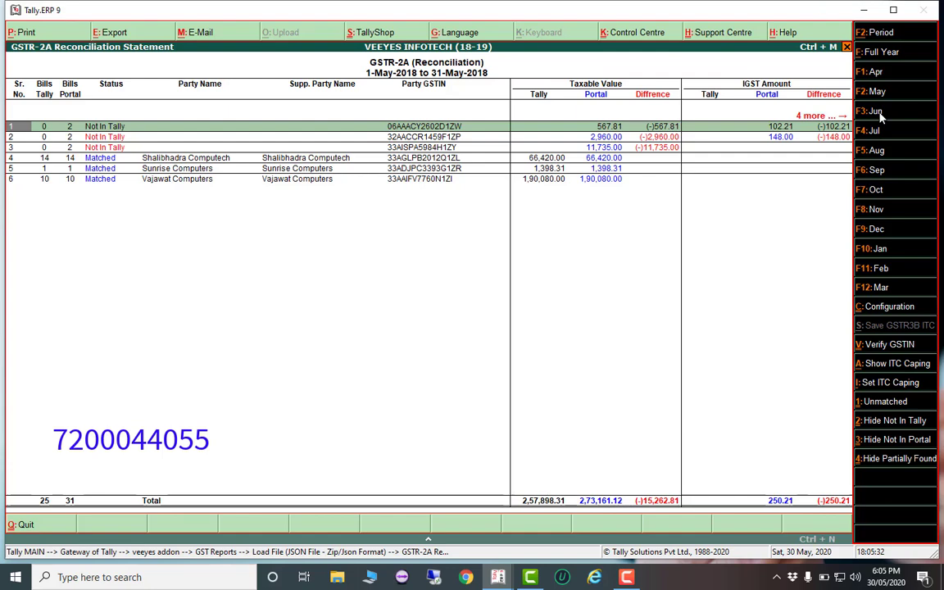
{"action": "left_click", "coordinate": [880, 117]}
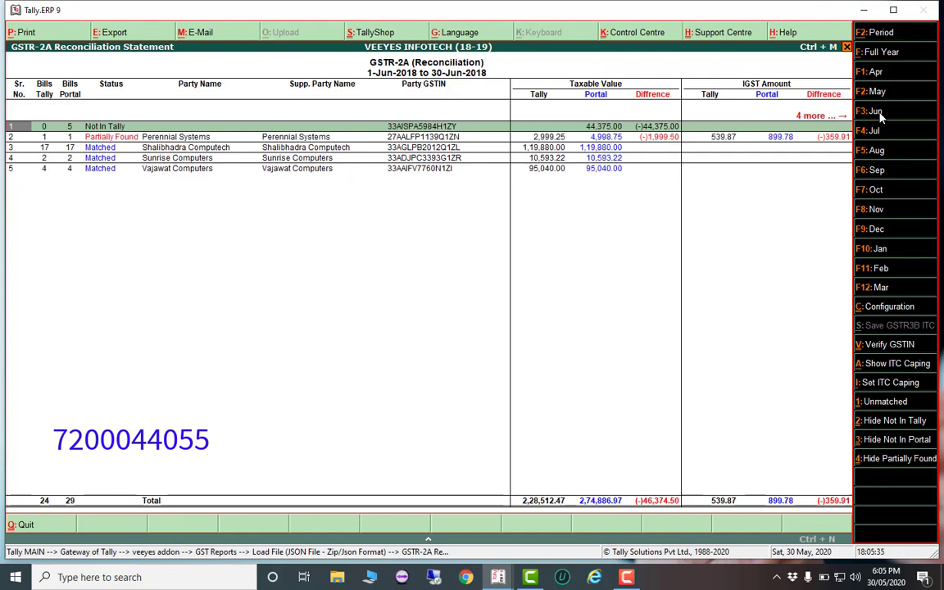
{"action": "left_click", "coordinate": [880, 54]}
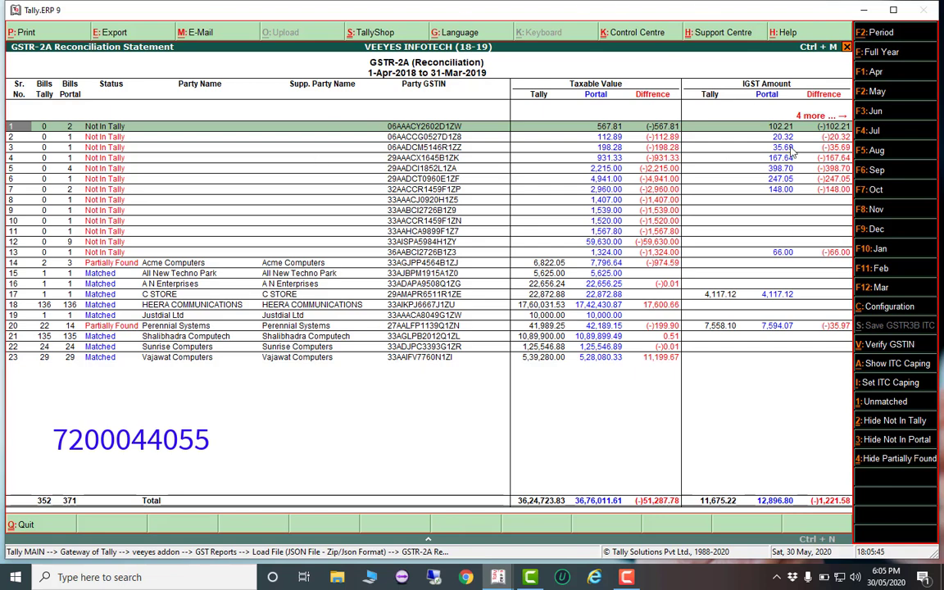
Start a report period change, abandon it, and close the GSTR-2A reconciliation report
{"action": "left_click", "coordinate": [880, 32]}
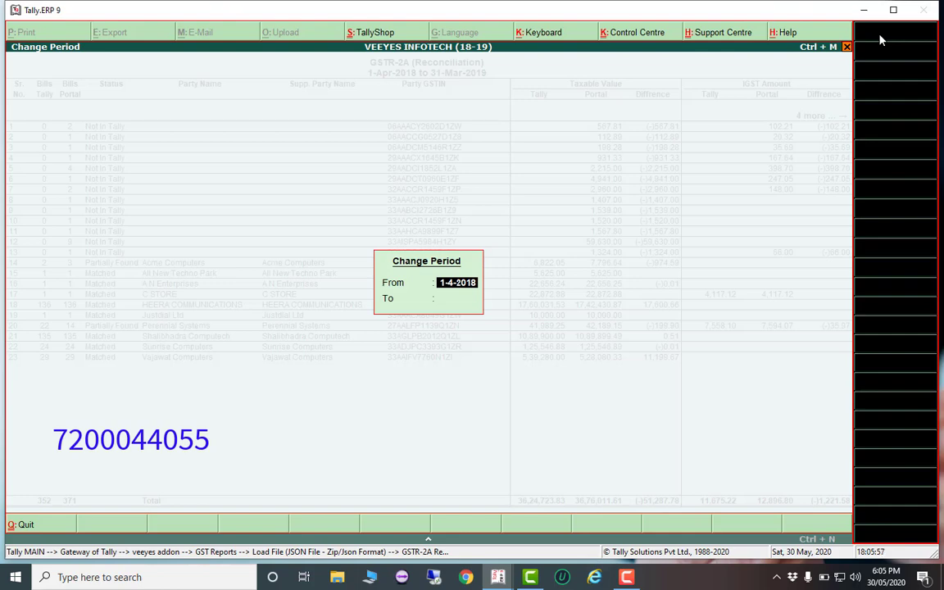
{"action": "key", "text": "Escape"}
{"action": "key", "text": "Escape"}
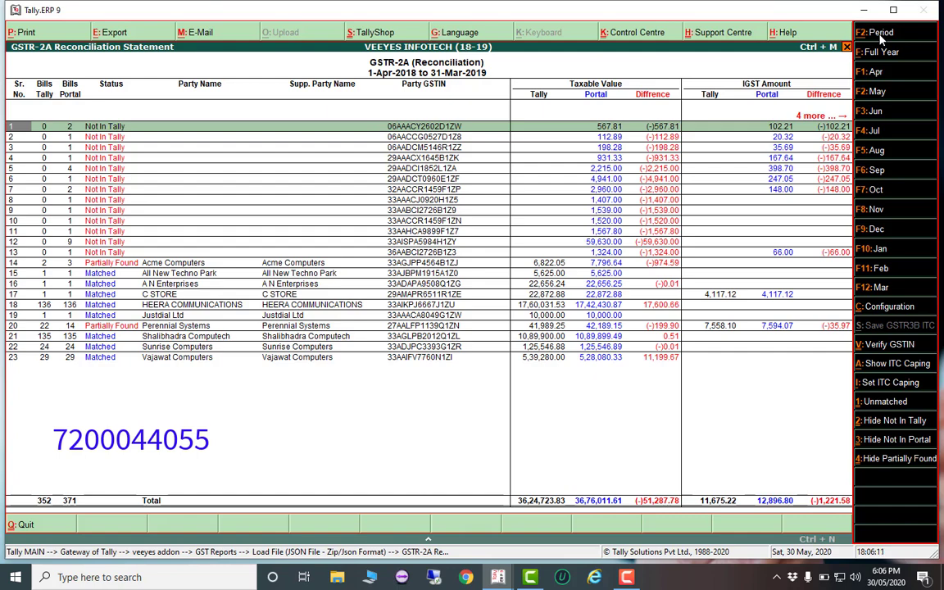
{"action": "key", "text": "Escape"}
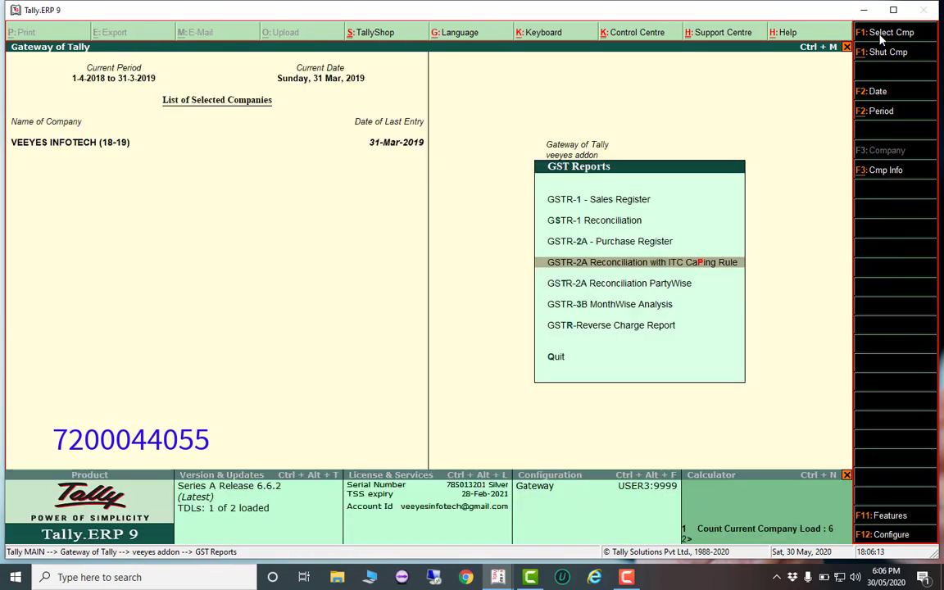
{"action": "key", "text": "Up"}
{"action": "key", "text": "Up"}
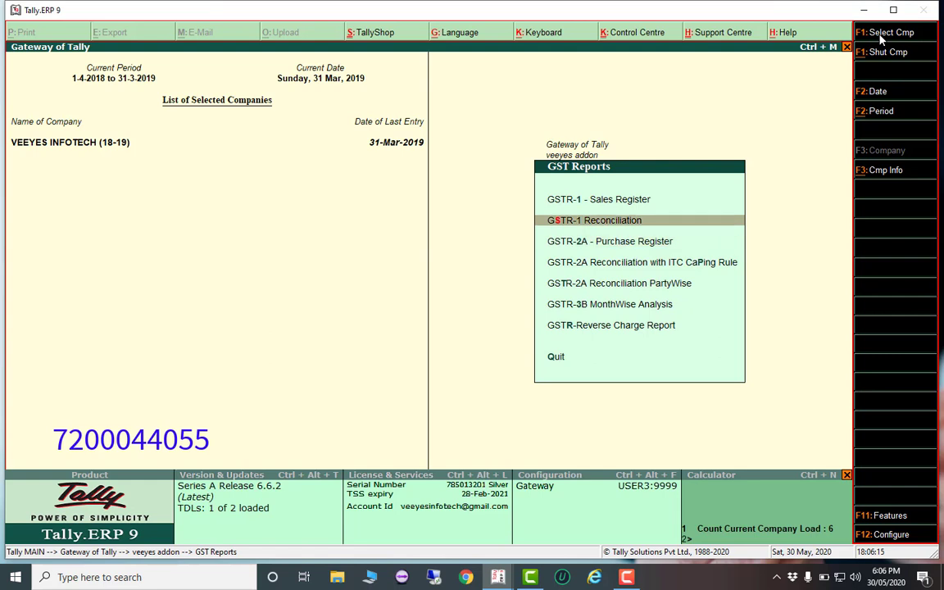
{"action": "key", "text": "Return"}
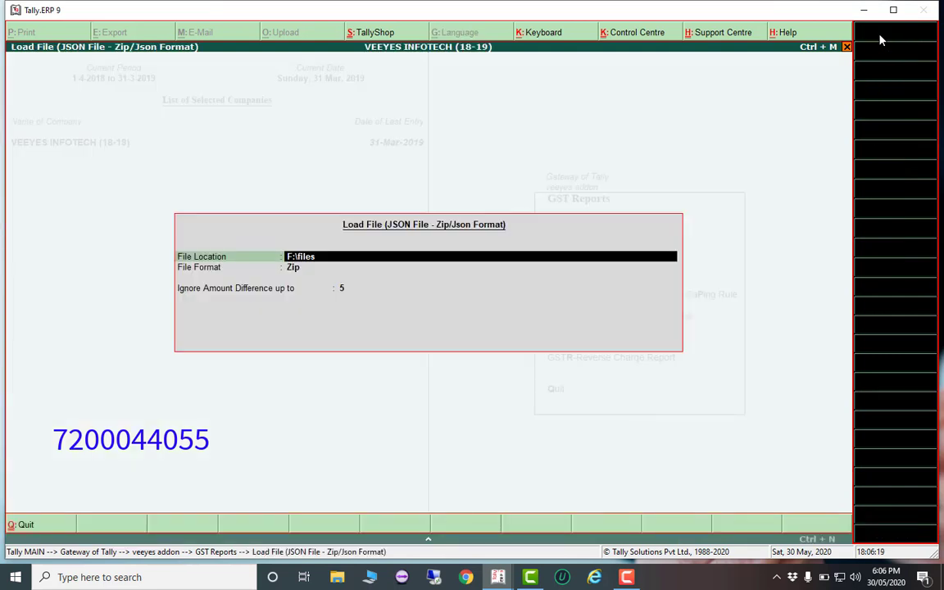
{"action": "type", "text": "\\G1"}
{"action": "key", "text": "Return"}
{"action": "key", "text": "Return"}
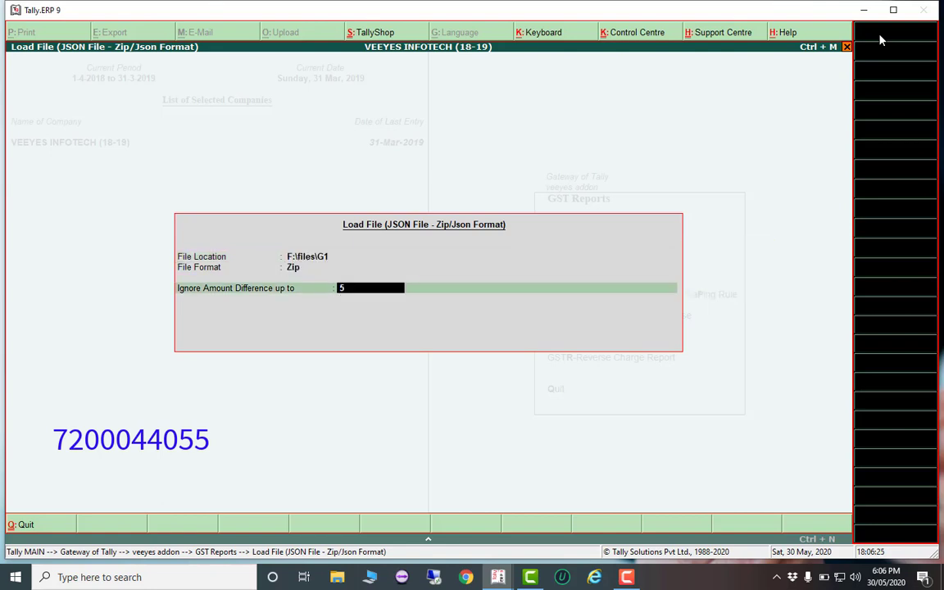
{"action": "key", "text": "Return"}
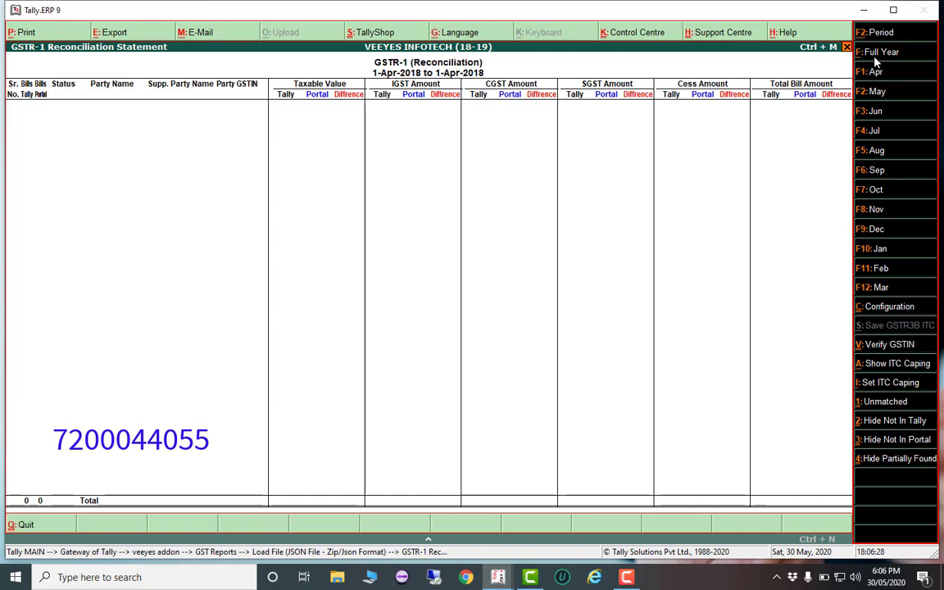
{"action": "left_click", "coordinate": [875, 56]}
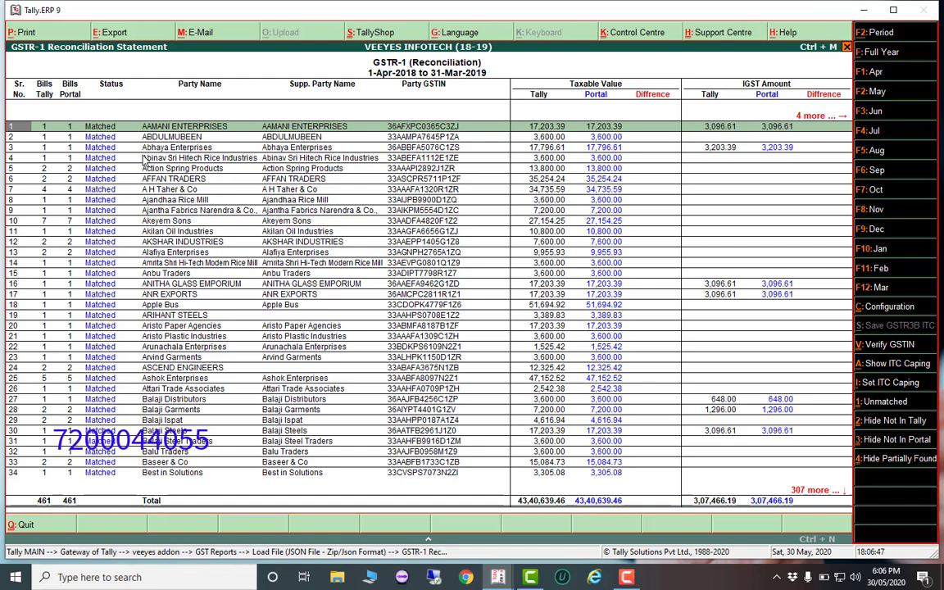
{"action": "key", "text": "Escape"}
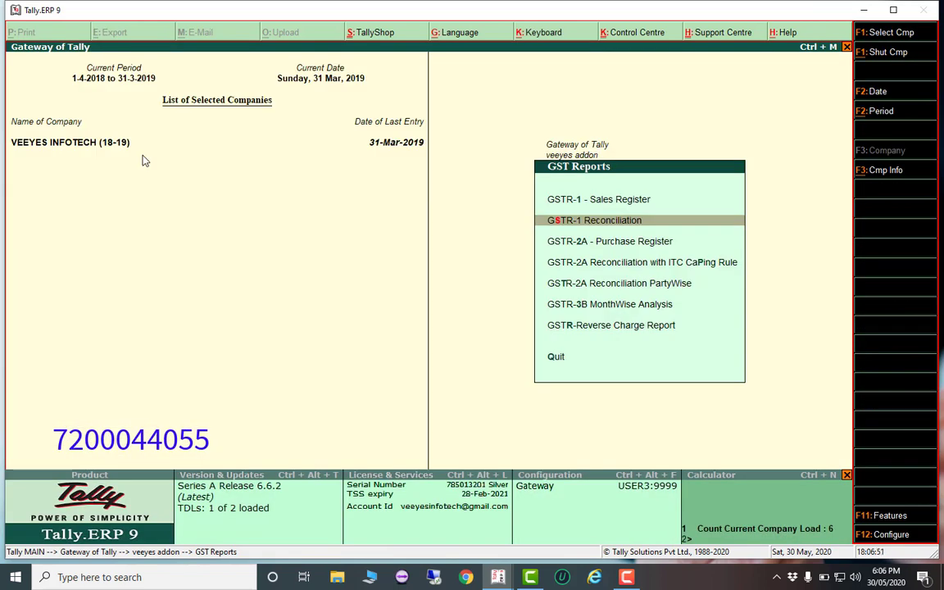
Back out to the veeyes addon menu, pass Quick Entry (Billwise) and Bulk Entries Final, and leave it
{"action": "key", "text": "Escape"}
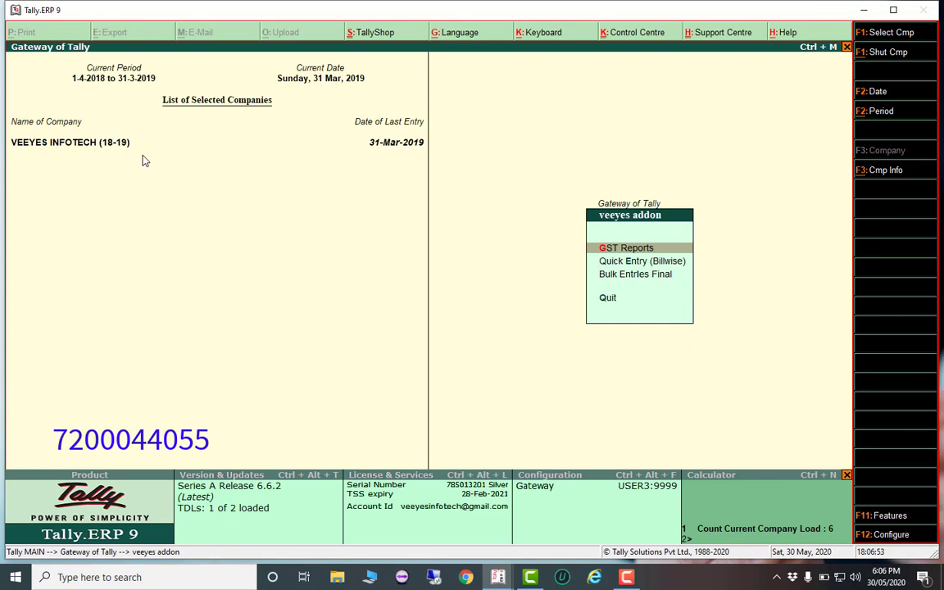
{"action": "key", "text": "Down"}
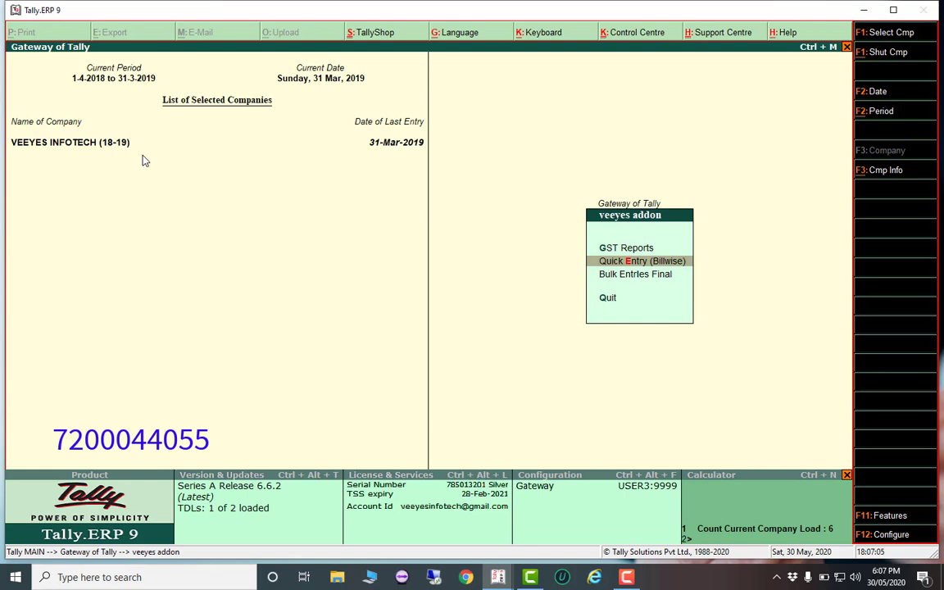
{"action": "key", "text": "Down"}
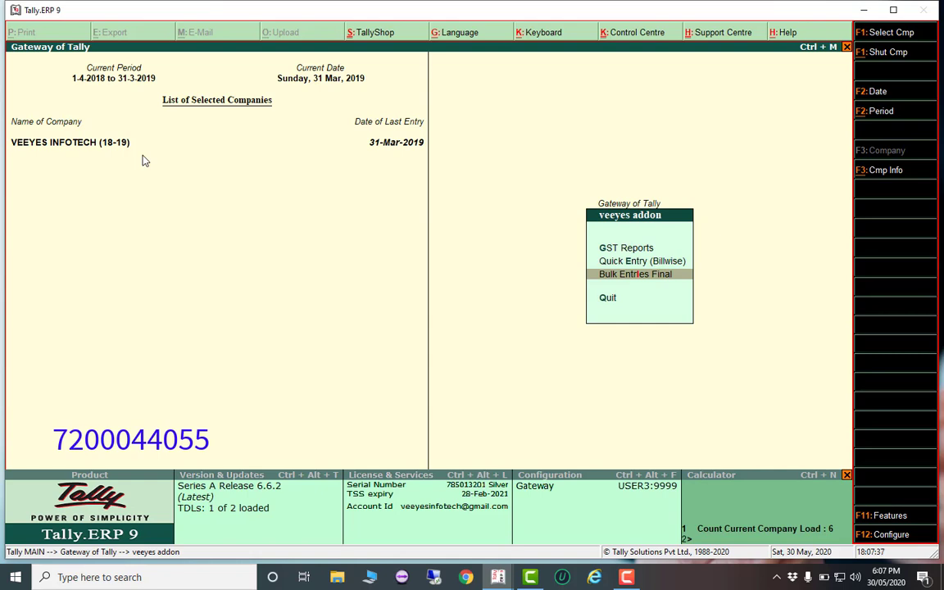
{"action": "key", "text": "Escape"}
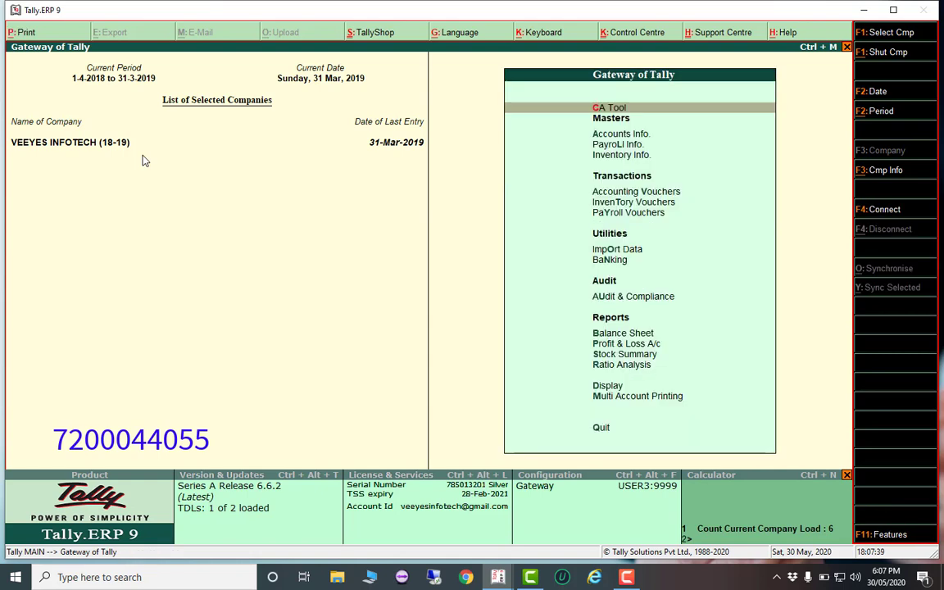
{"action": "key", "text": "Escape"}
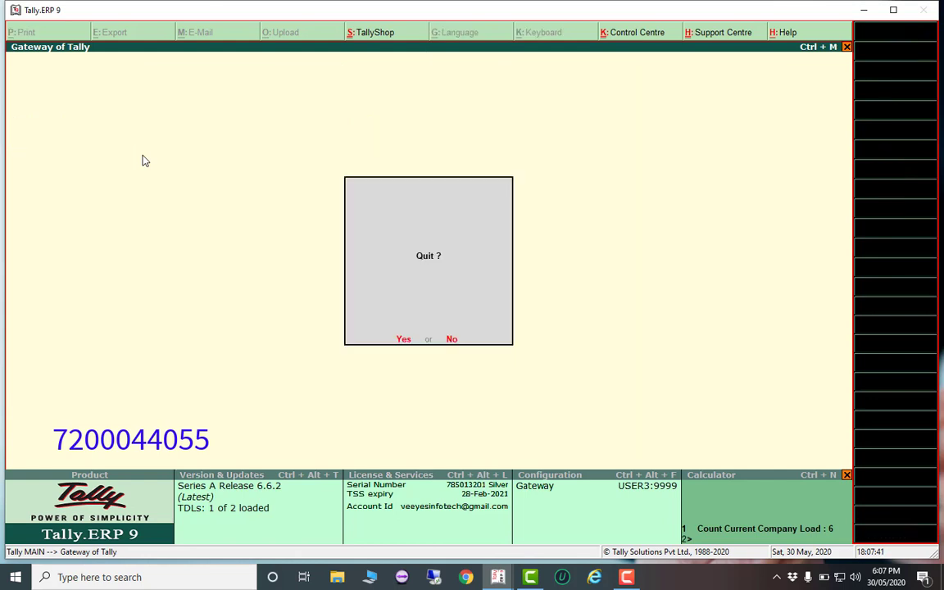
{"action": "key", "text": "n"}
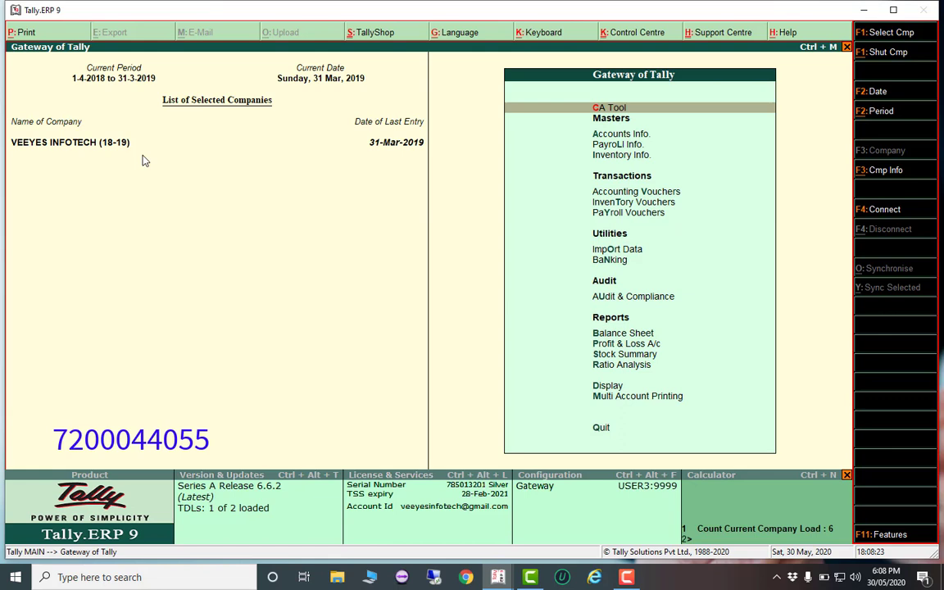
View the 18-19 company's Last Return Date (31-3-2019) under Statutory GST reports, then back out without quitting
{"action": "key", "text": "d"}
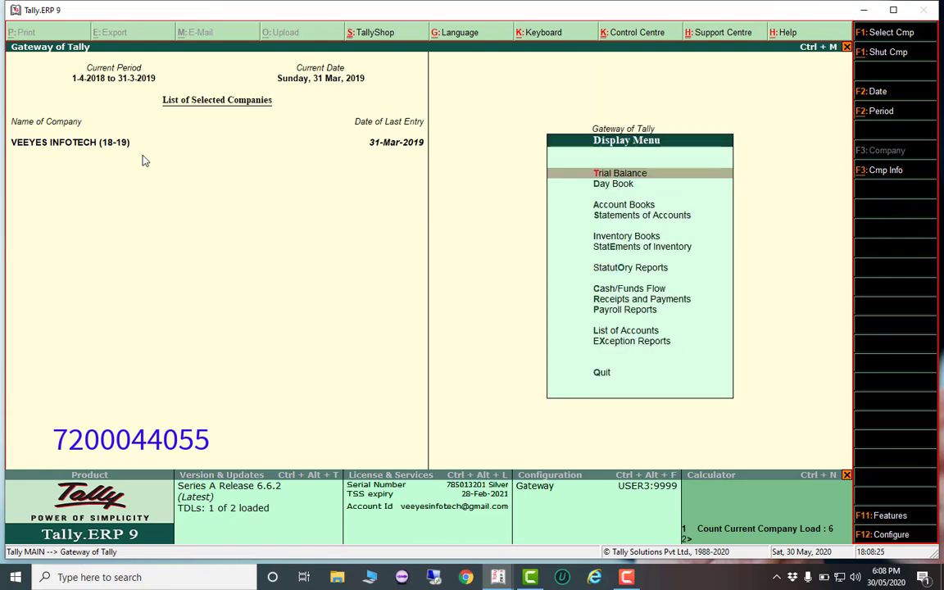
{"action": "key", "text": "Down"}
{"action": "key", "text": "Down"}
{"action": "key", "text": "Down"}
{"action": "key", "text": "Down"}
{"action": "key", "text": "Down"}
{"action": "key", "text": "Down"}
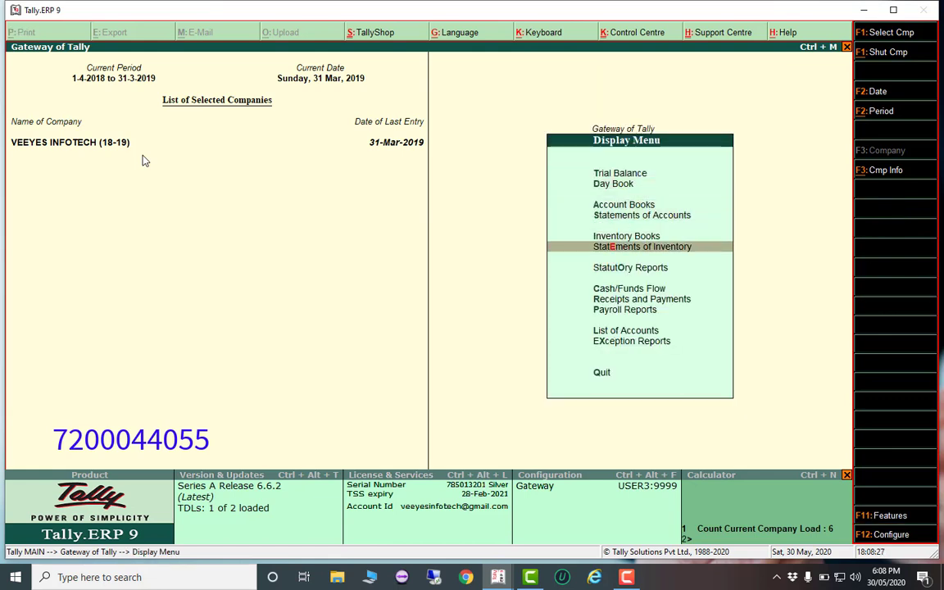
{"action": "key", "text": "Return"}
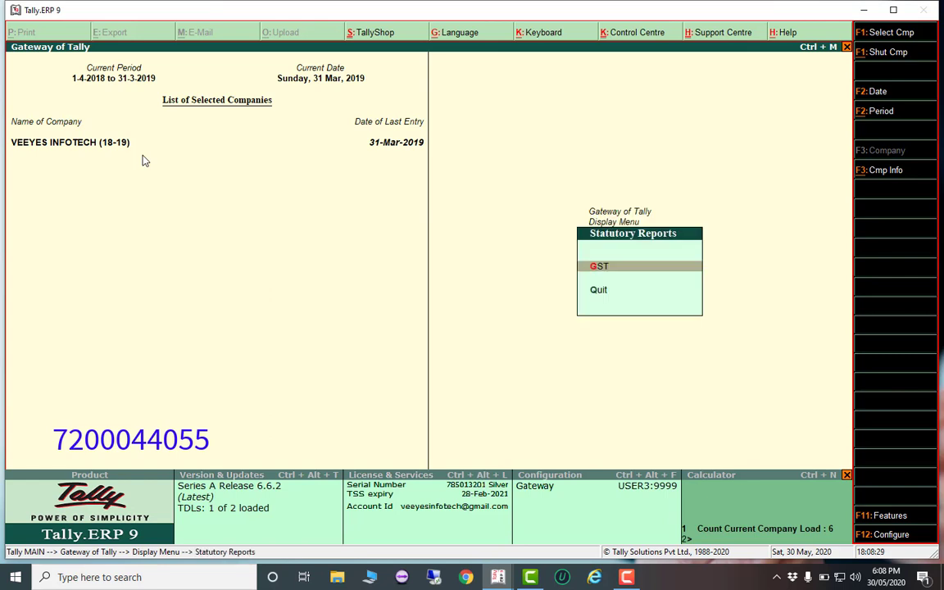
{"action": "key", "text": "Return"}
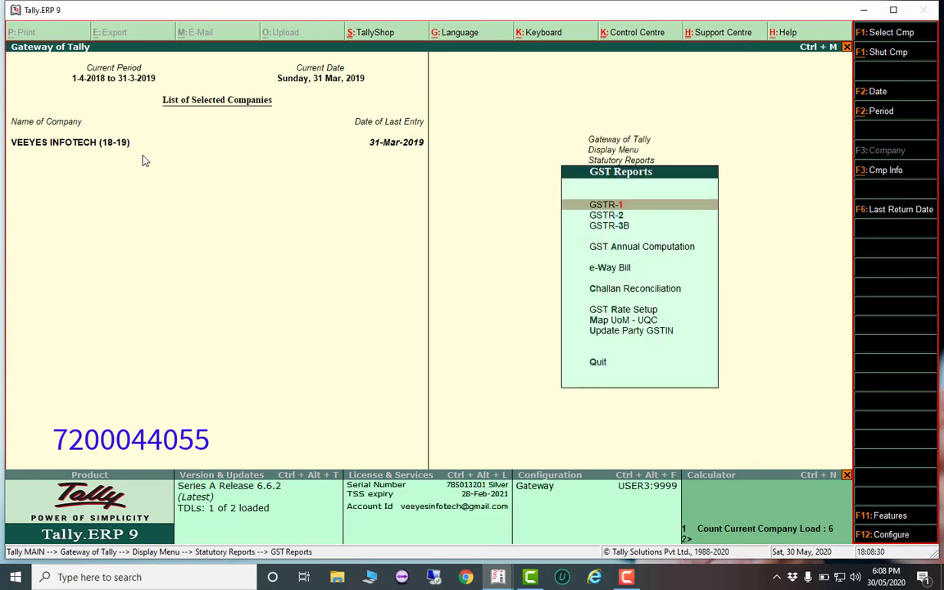
{"action": "left_click", "coordinate": [891, 214]}
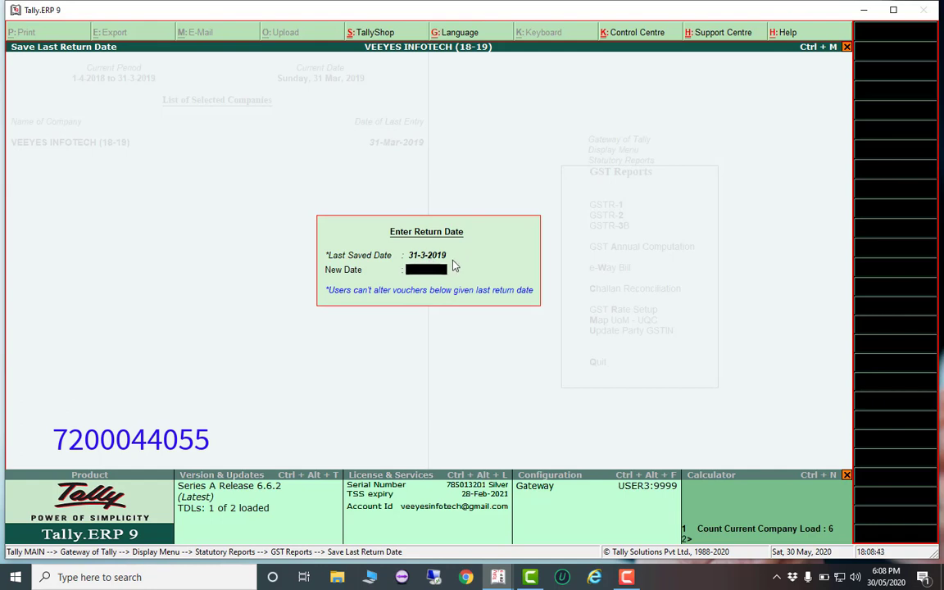
{"action": "key", "text": "Escape"}
{"action": "key", "text": "Escape"}
{"action": "key", "text": "Escape"}
{"action": "key", "text": "Escape"}
{"action": "key", "text": "Escape"}
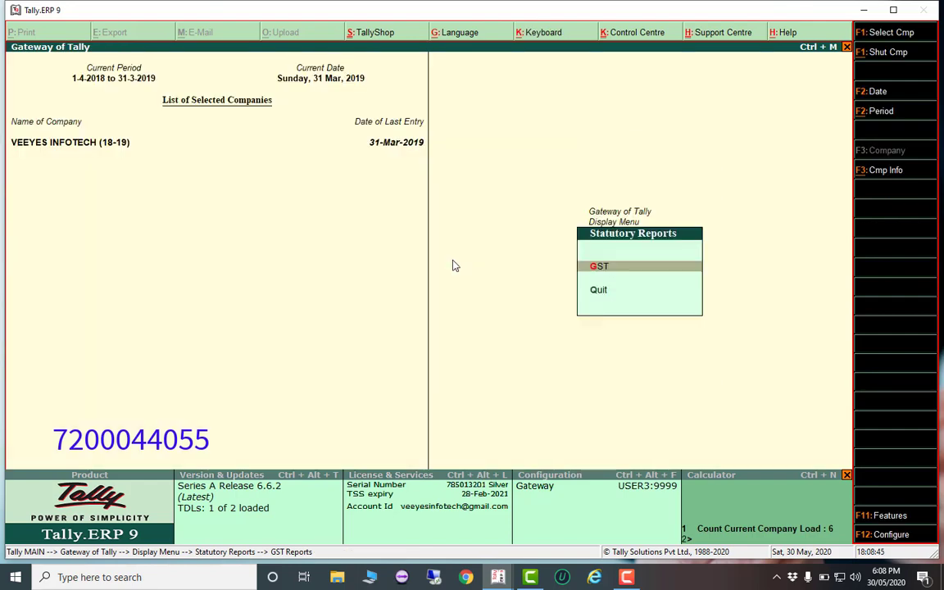
{"action": "key", "text": "Escape"}
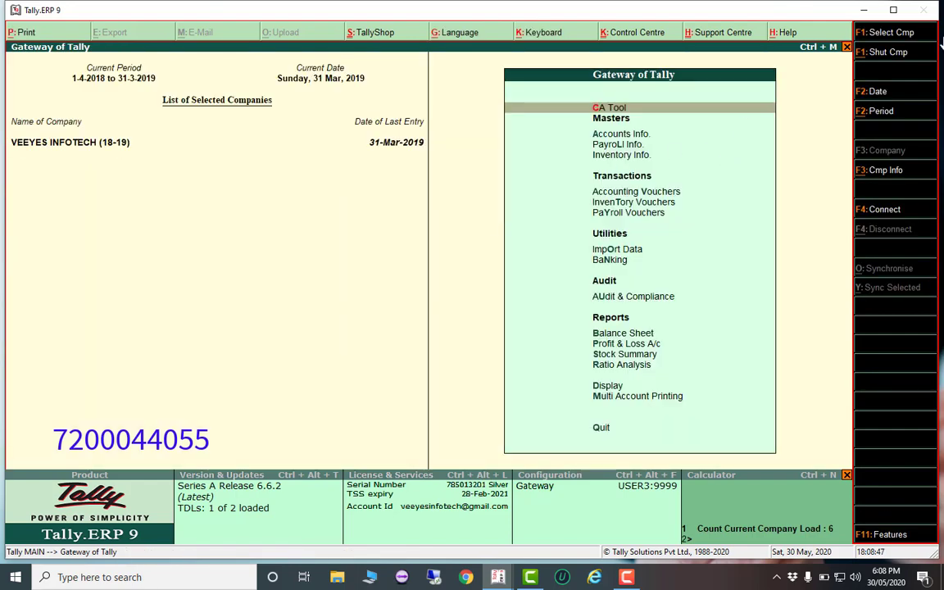
Shut the 18-19 company and load VEEYES INFOTECH (20-21), logging in as the admin user
{"action": "left_click", "coordinate": [892, 54]}
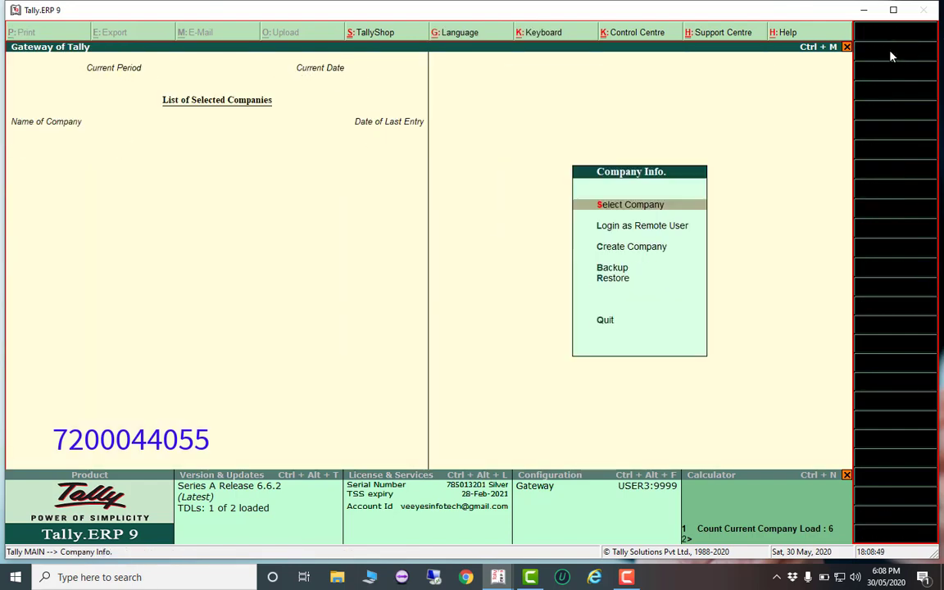
{"action": "key", "text": "Return"}
{"action": "key", "text": "Down"}
{"action": "key", "text": "Down"}
{"action": "key", "text": "Down"}
{"action": "key", "text": "Down"}
{"action": "key", "text": "Down"}
{"action": "key", "text": "Down"}
{"action": "key", "text": "Down"}
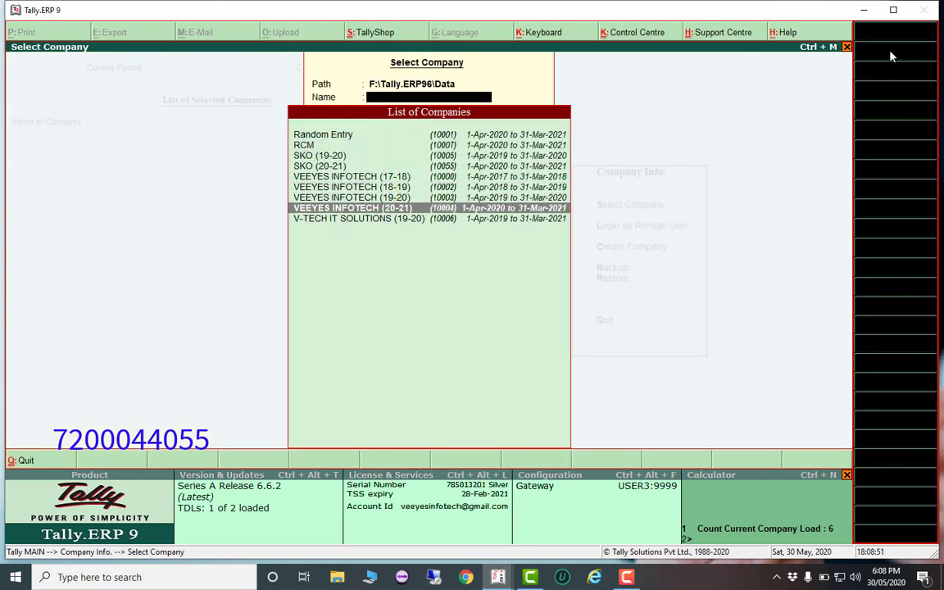
{"action": "key", "text": "Return"}
{"action": "type", "text": "admin"}
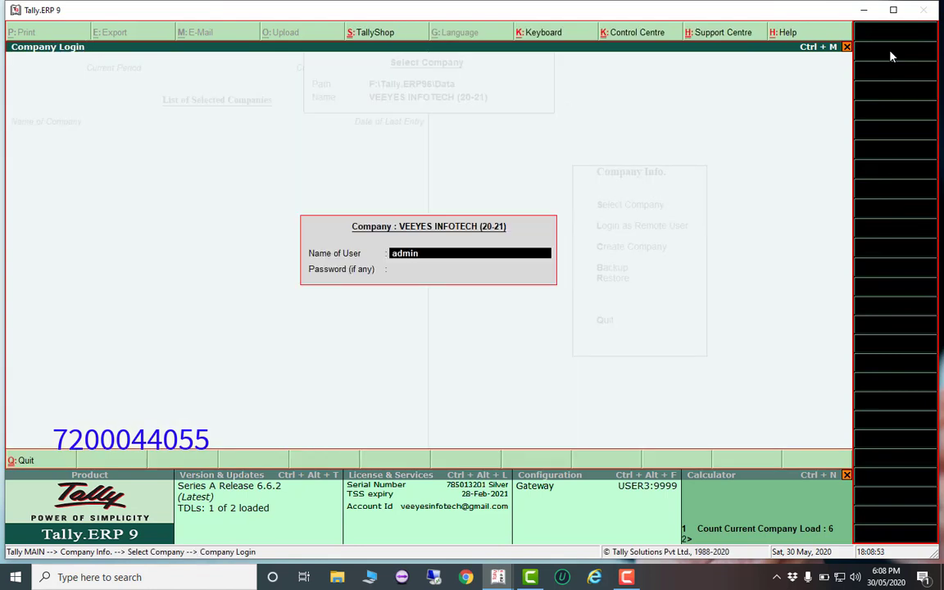
{"action": "key", "text": "Return"}
{"action": "key", "text": "Return"}
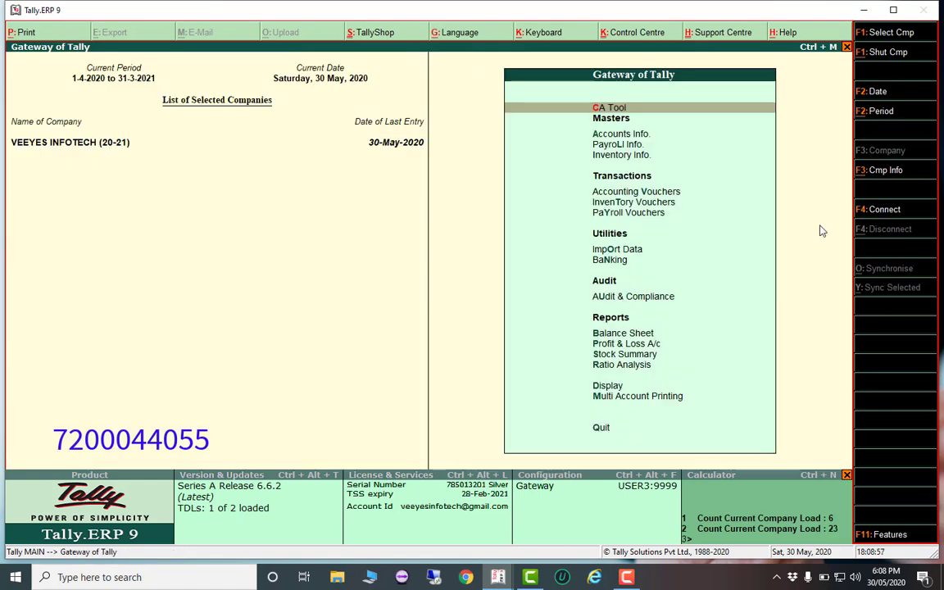
Show the 20-21 company's Last Return Date, saved as 30-4-2020, under Statutory GST reports
{"action": "key", "text": "d"}
{"action": "key", "text": "o"}
{"action": "key", "text": "g"}
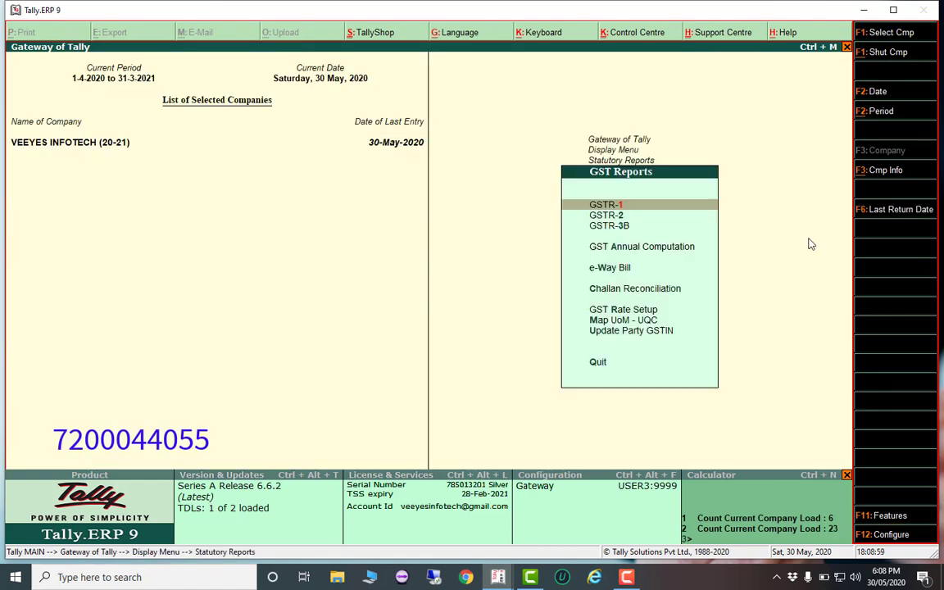
{"action": "left_click", "coordinate": [885, 212]}
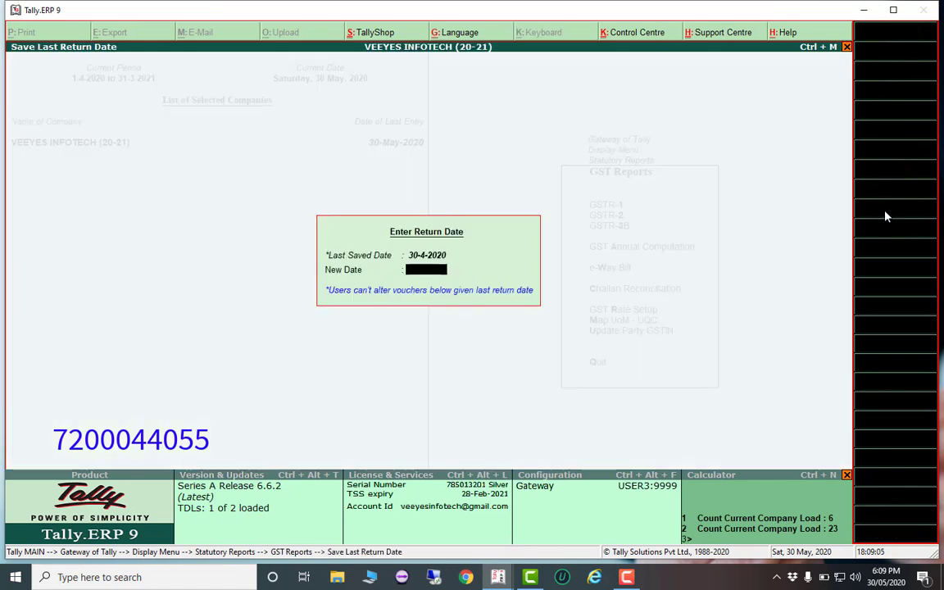
Close the 20-21 Enter Return Date dialog and back out without quitting Tally
{"action": "key", "text": "Escape"}
{"action": "key", "text": "Escape"}
{"action": "key", "text": "Escape"}
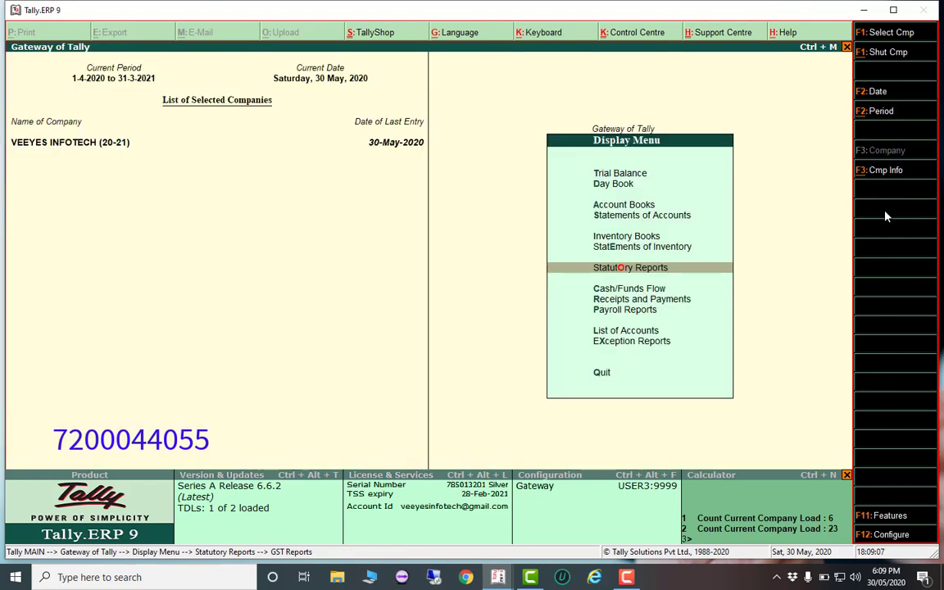
{"action": "key", "text": "Escape"}
{"action": "key", "text": "Escape"}
{"action": "key", "text": "Escape"}
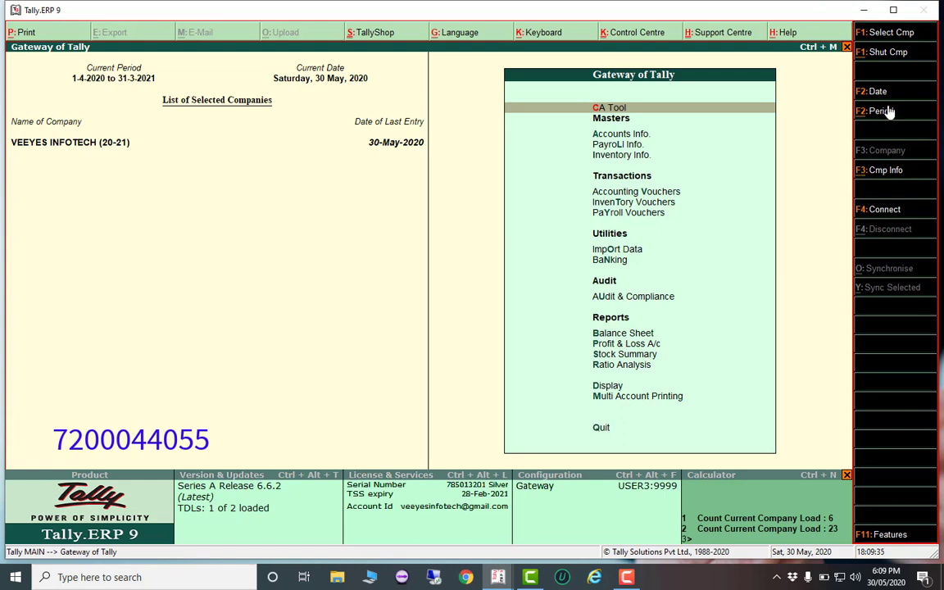
Shut the company and reload VEEYES INFOTECH (20-21) under the 'user' login
{"action": "left_click", "coordinate": [882, 54]}
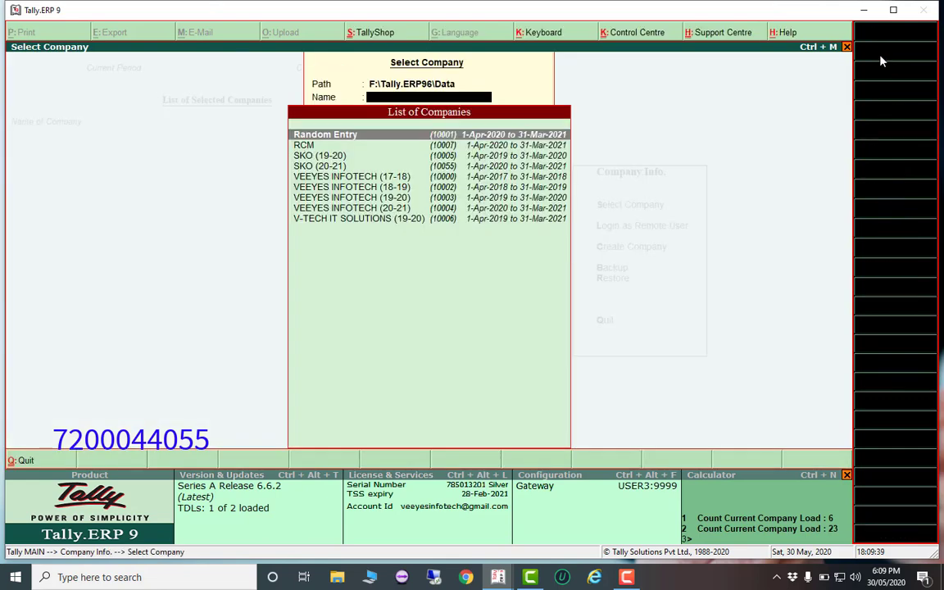
{"action": "key", "text": "Down"}
{"action": "key", "text": "Down"}
{"action": "key", "text": "Down"}
{"action": "key", "text": "Down"}
{"action": "key", "text": "Down"}
{"action": "key", "text": "Down"}
{"action": "key", "text": "Down"}
{"action": "key", "text": "Return"}
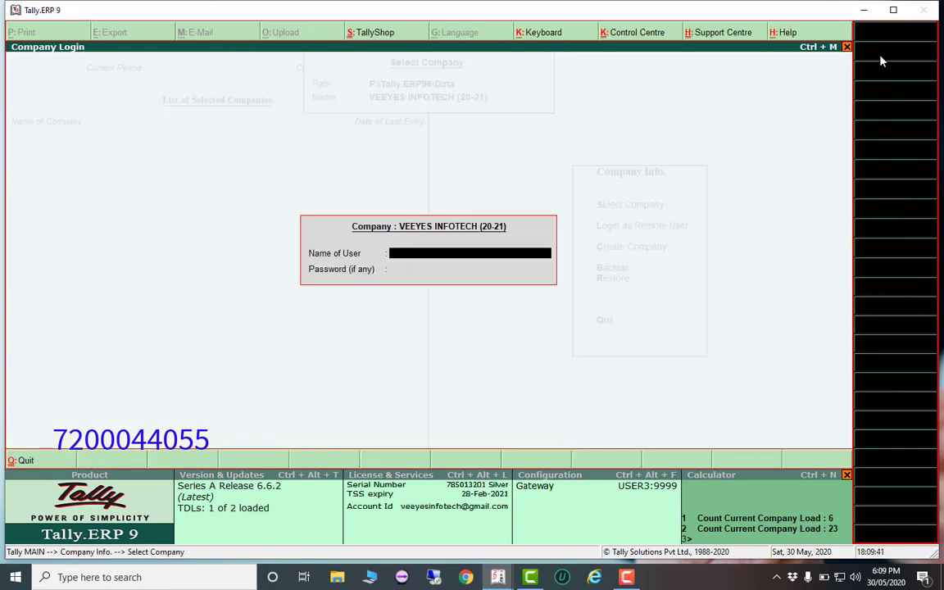
{"action": "type", "text": "user"}
{"action": "key", "text": "Return"}
{"action": "key", "text": "Return"}
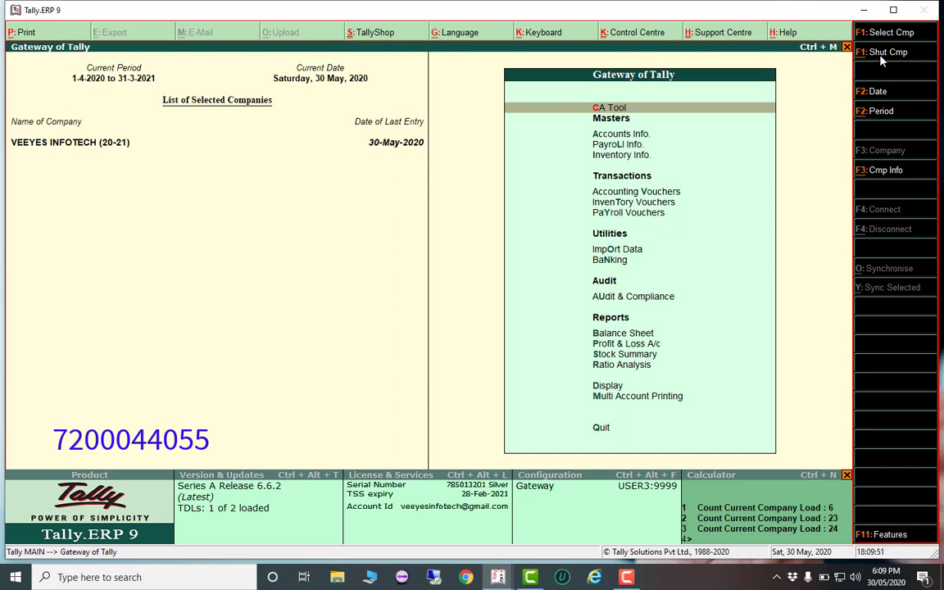
Display the monthly Sales Register (4,91,720.00 Cr) and select the April row
{"action": "key", "text": "d"}
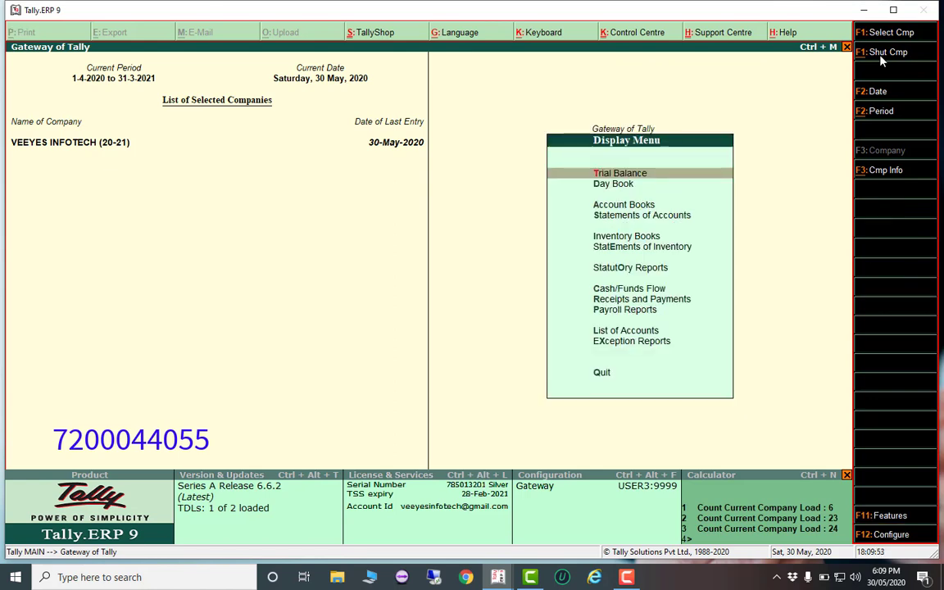
{"action": "key", "text": "a"}
{"action": "key", "text": "s"}
{"action": "key", "text": "Up"}
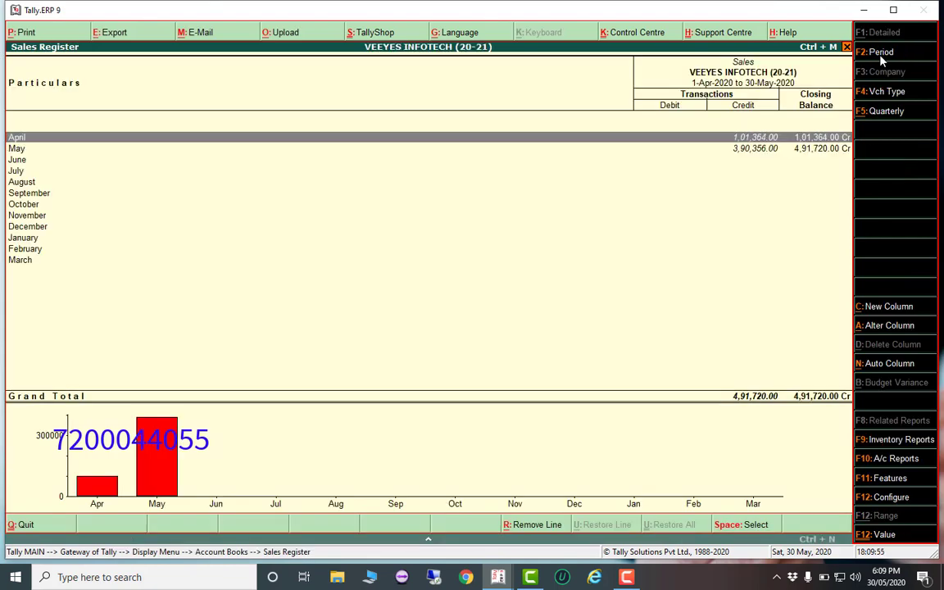
Open April's voucher VS\20-21\001 and try editing it, triggering the 'GST Return has been filed' error
{"action": "key", "text": "Return"}
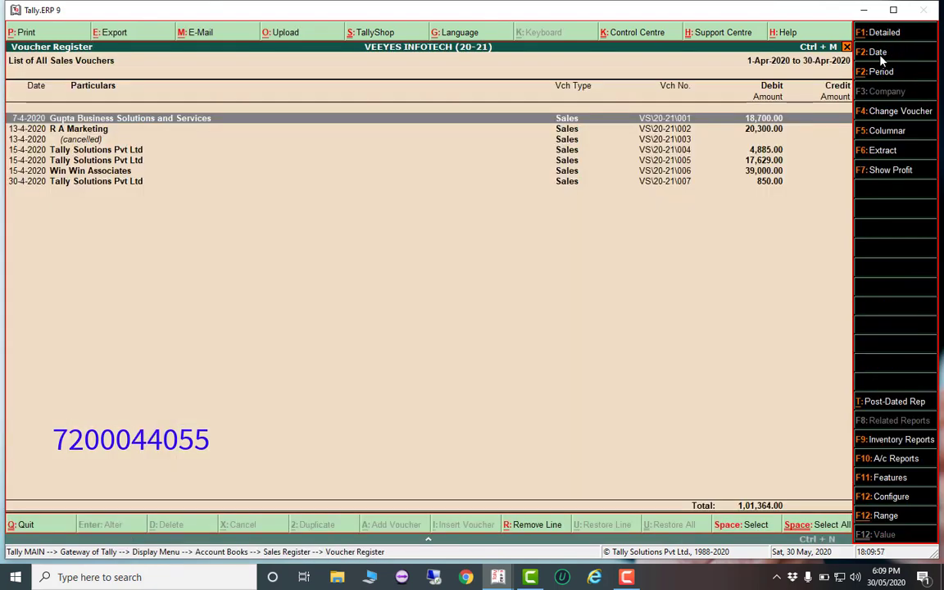
{"action": "key", "text": "Return"}
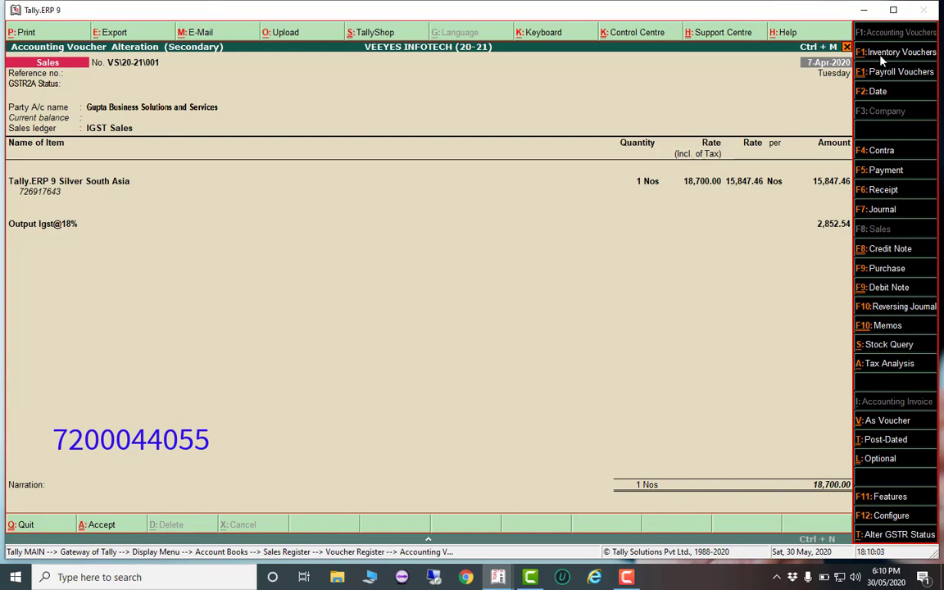
{"action": "key", "text": "Return"}
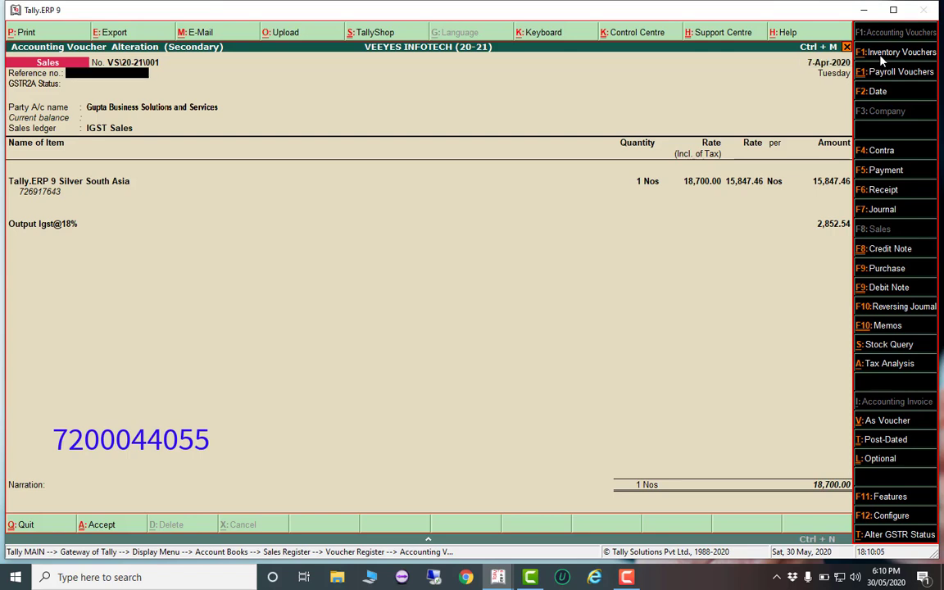
{"action": "key", "text": "Return"}
{"action": "key", "text": "Return"}
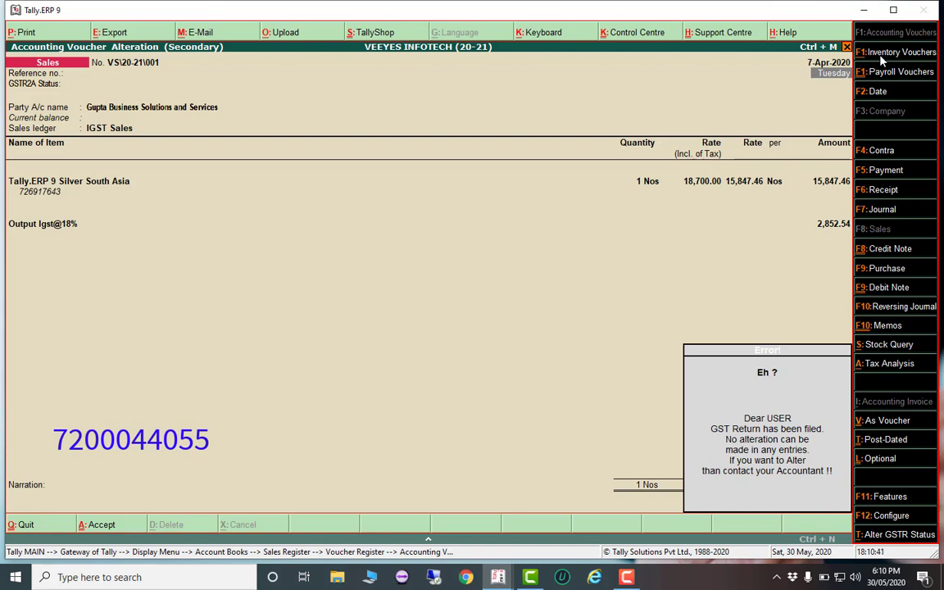
Leave the blocked voucher, quit Tally, and restore the window showing the Random Entry Gateway
{"action": "key", "text": "Escape"}
{"action": "key", "text": "Escape"}
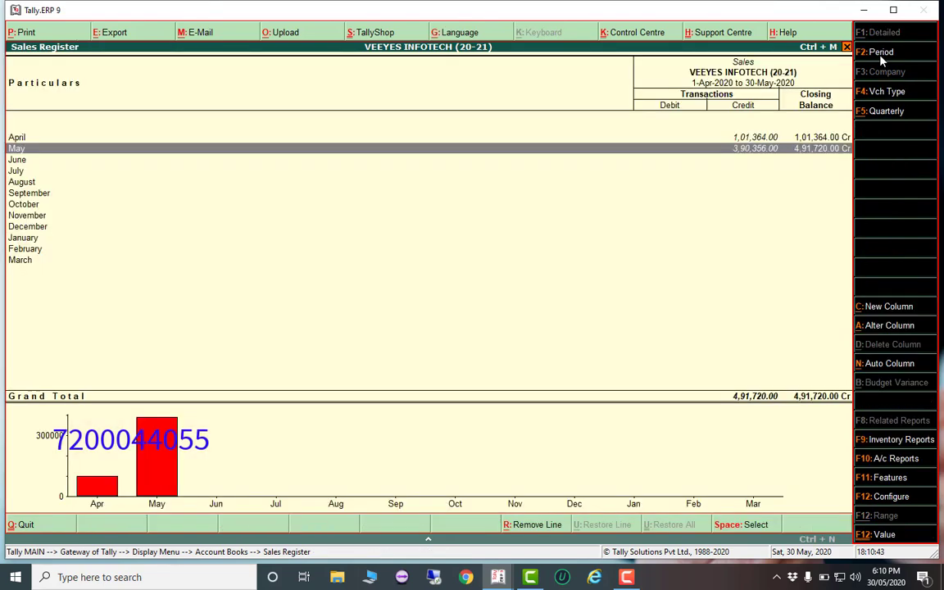
{"action": "key", "text": "Escape"}
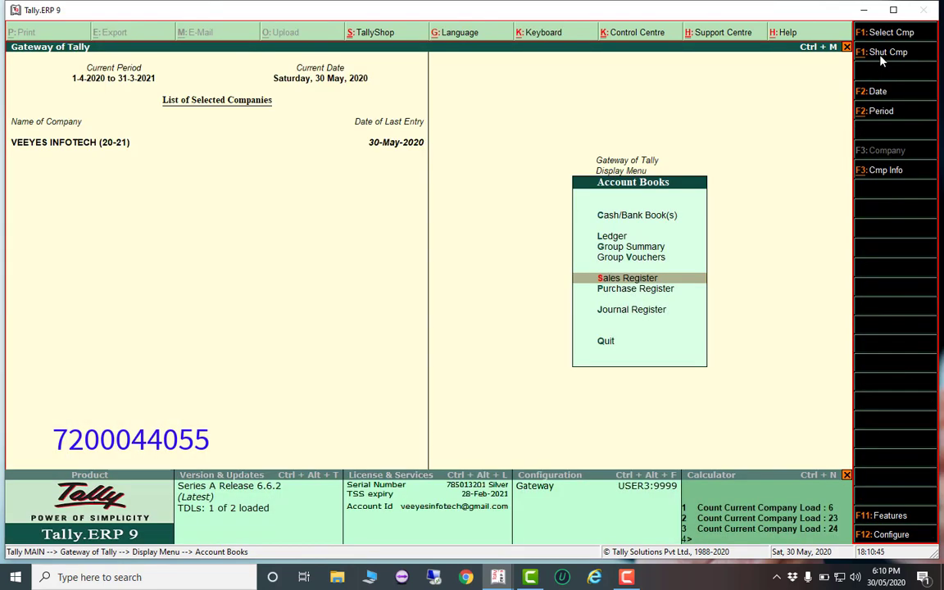
{"action": "key", "text": "Escape"}
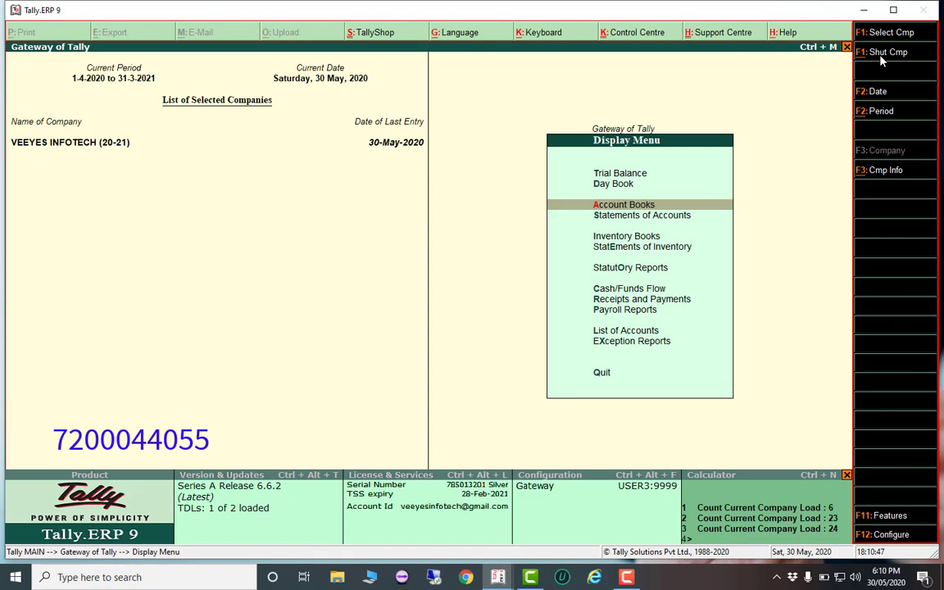
{"action": "key", "text": "Escape"}
{"action": "key", "text": "Escape"}
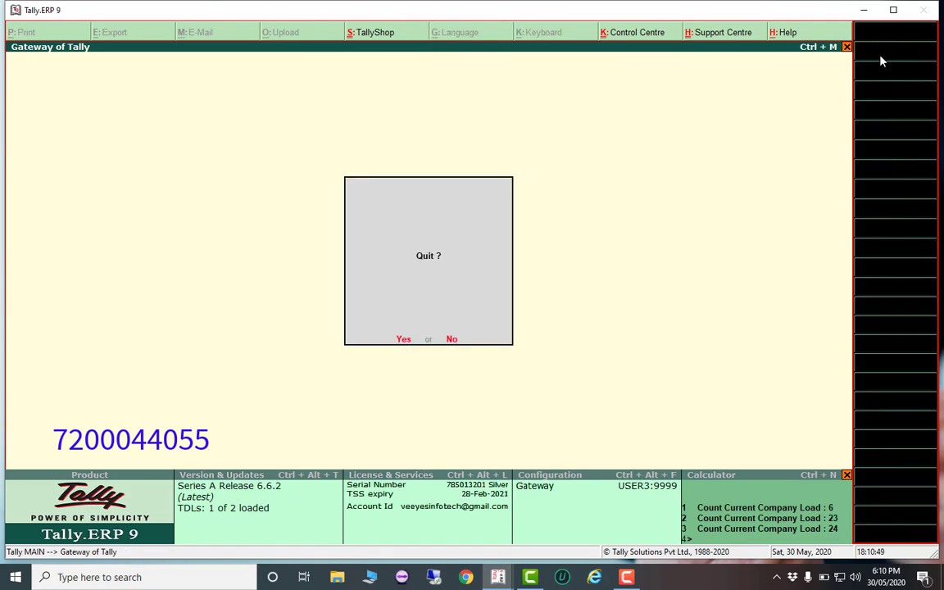
{"action": "key", "text": "Return"}
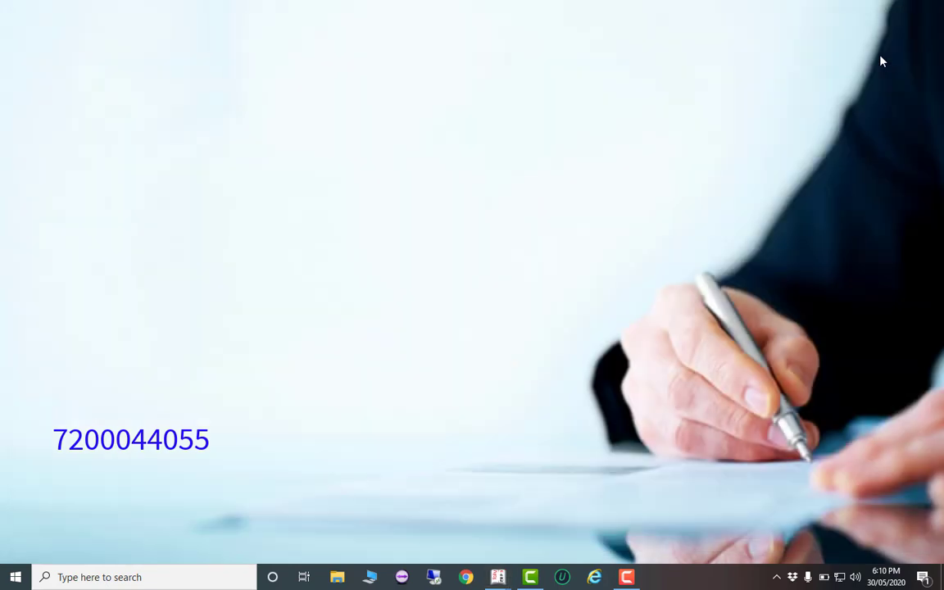
{"action": "left_click", "coordinate": [497, 577]}
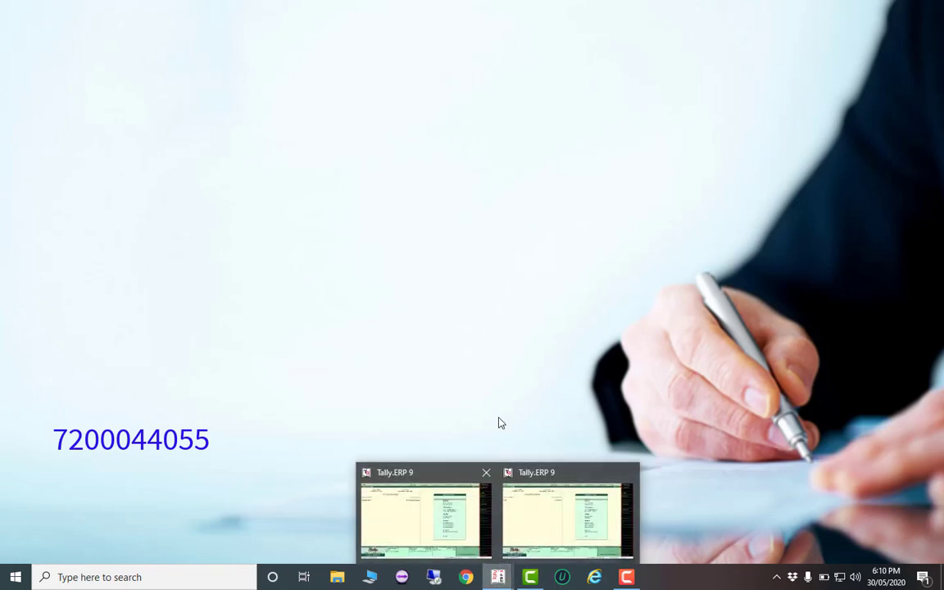
{"action": "left_click", "coordinate": [423, 512]}
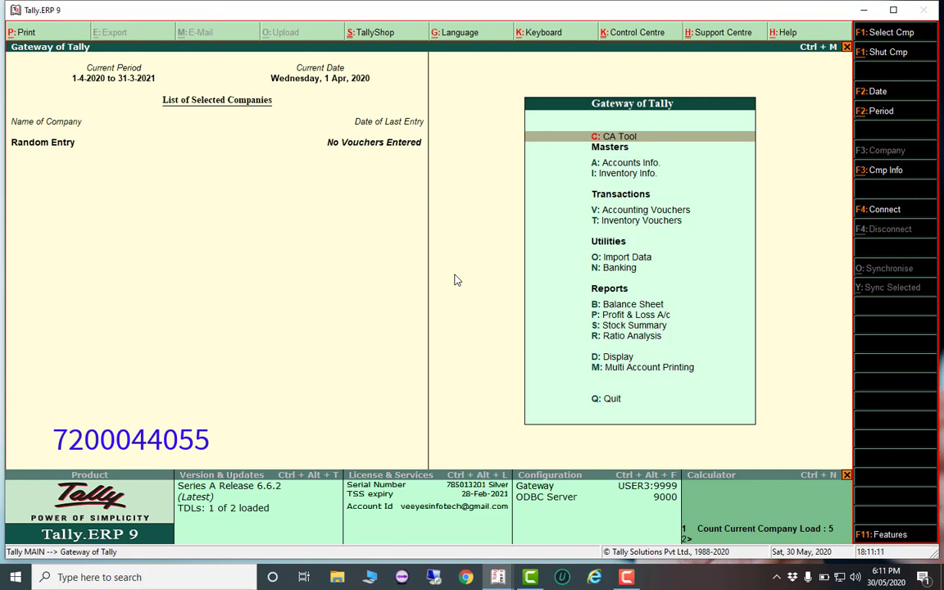
In Bulk Entries Final, set end date 30-4-2020, keep Monthly and Sunday holiday, and choose Random amounts
{"action": "key", "text": "Return"}
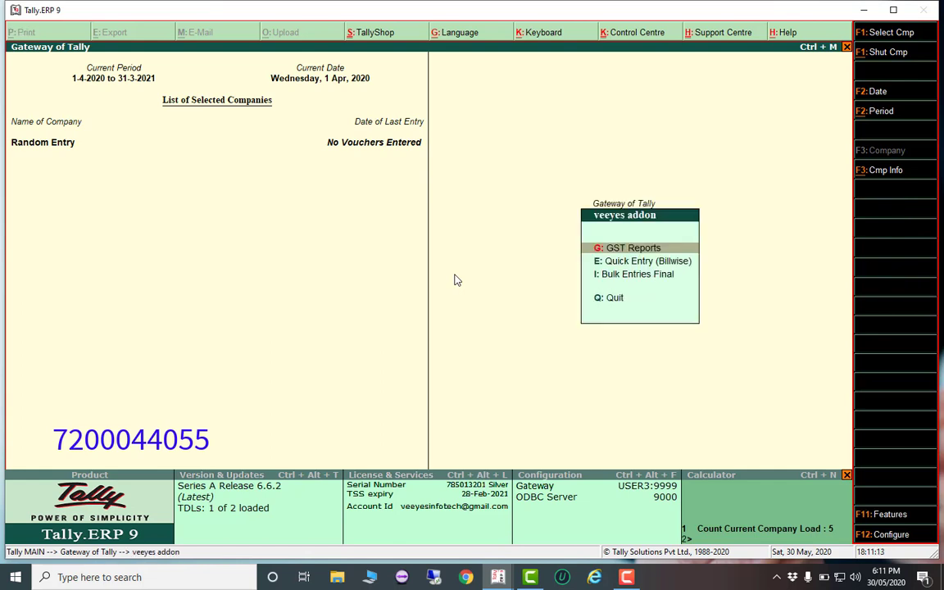
{"action": "key", "text": "Down"}
{"action": "key", "text": "Down"}
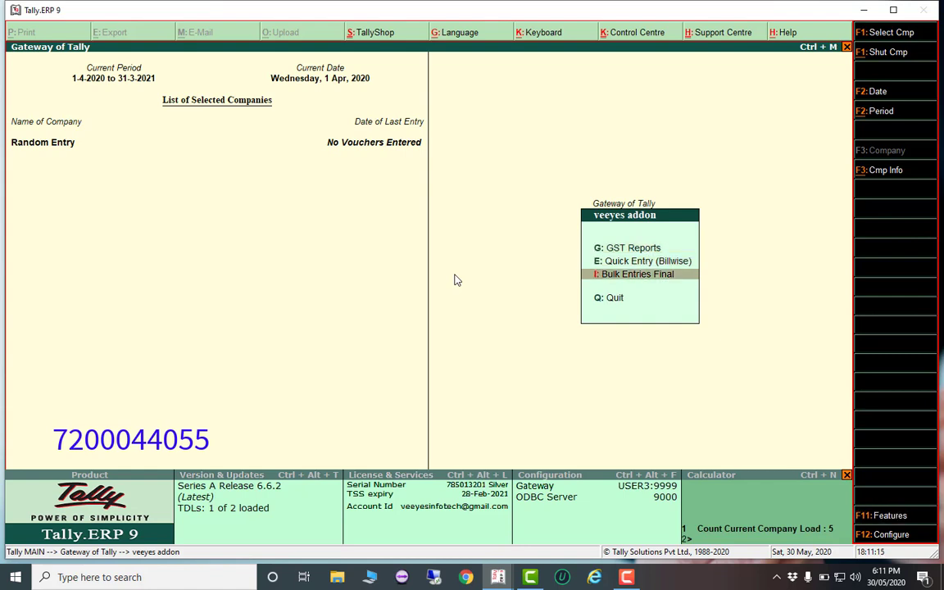
{"action": "key", "text": "Return"}
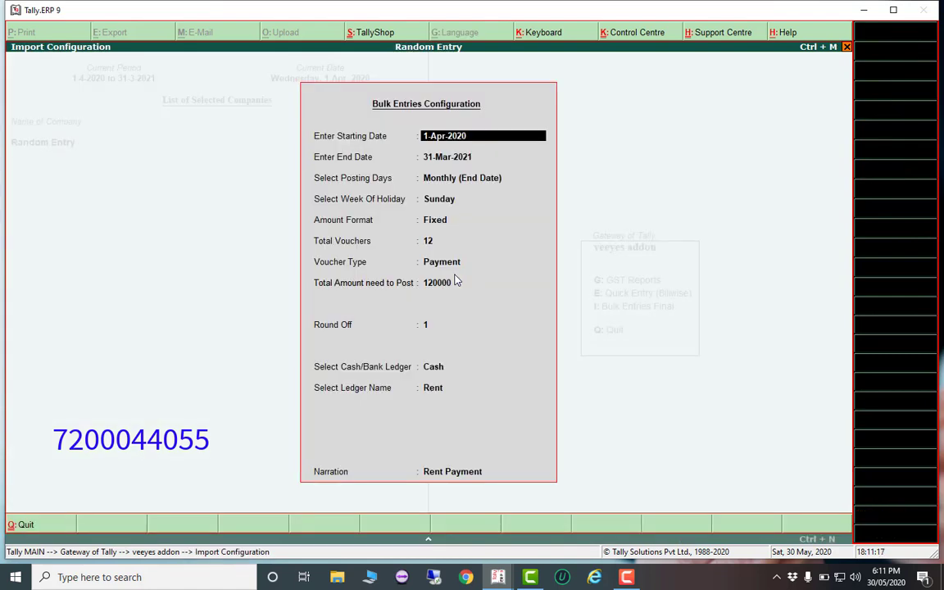
{"action": "key", "text": "Return"}
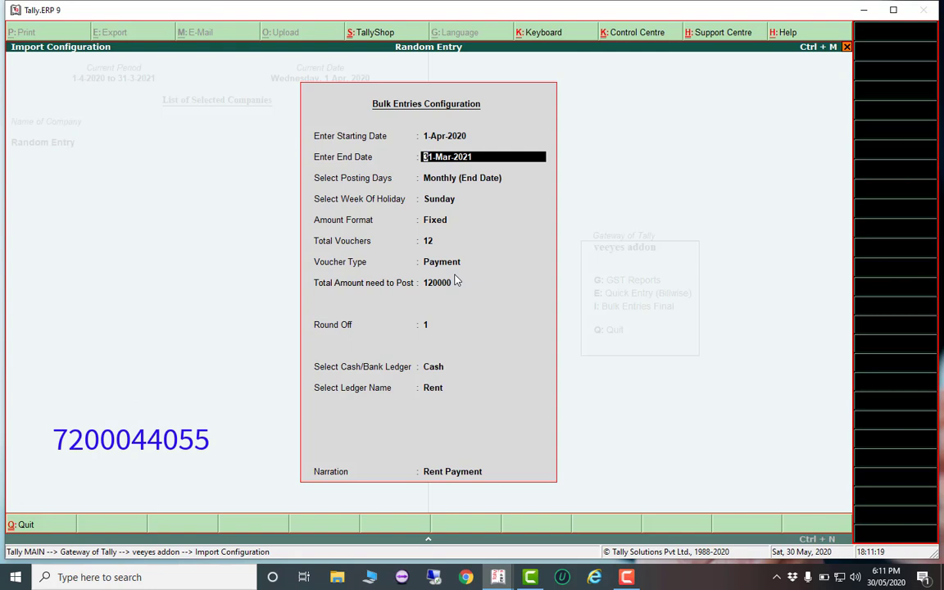
{"action": "type", "text": "30-4-2020"}
{"action": "key", "text": "Return"}
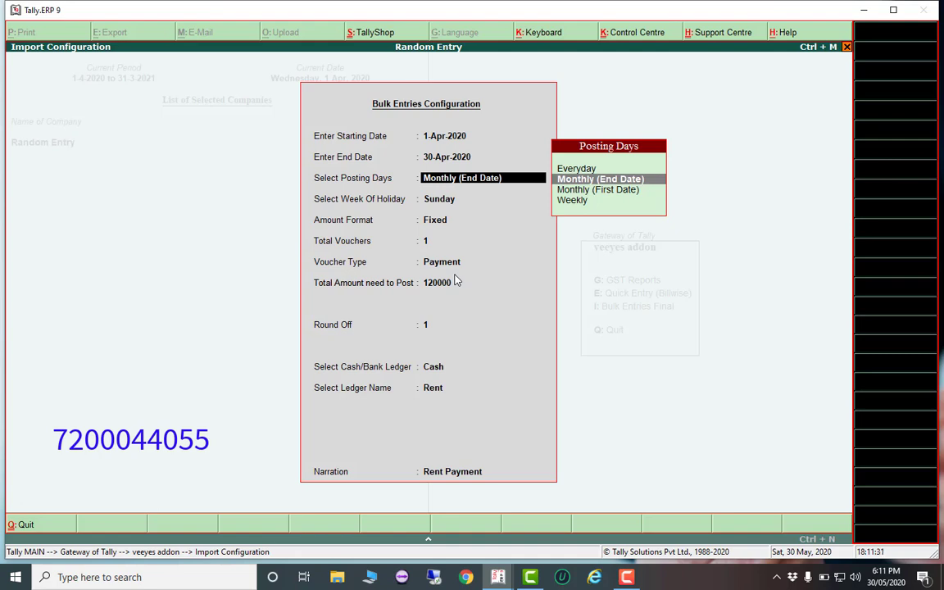
{"action": "key", "text": "Return"}
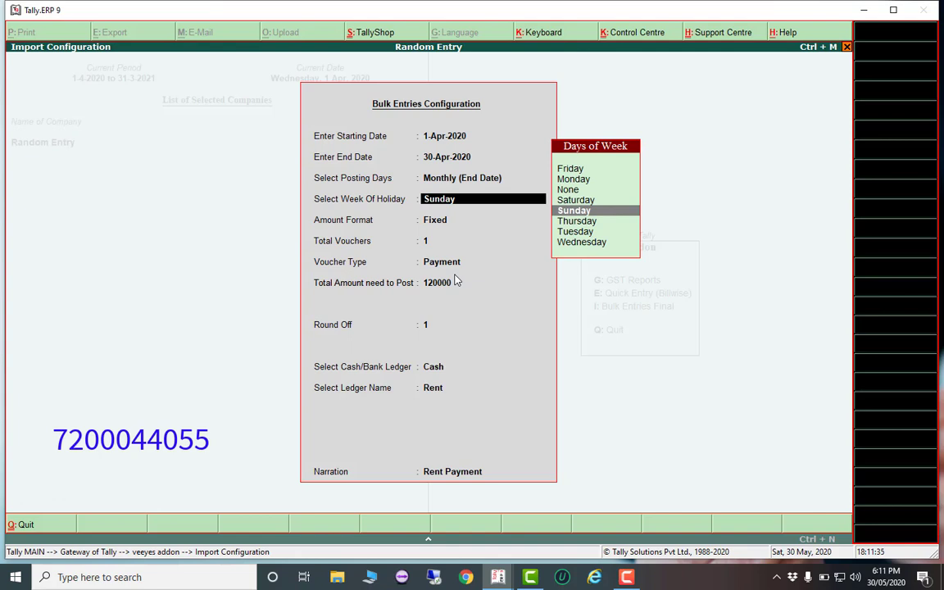
{"action": "key", "text": "Return"}
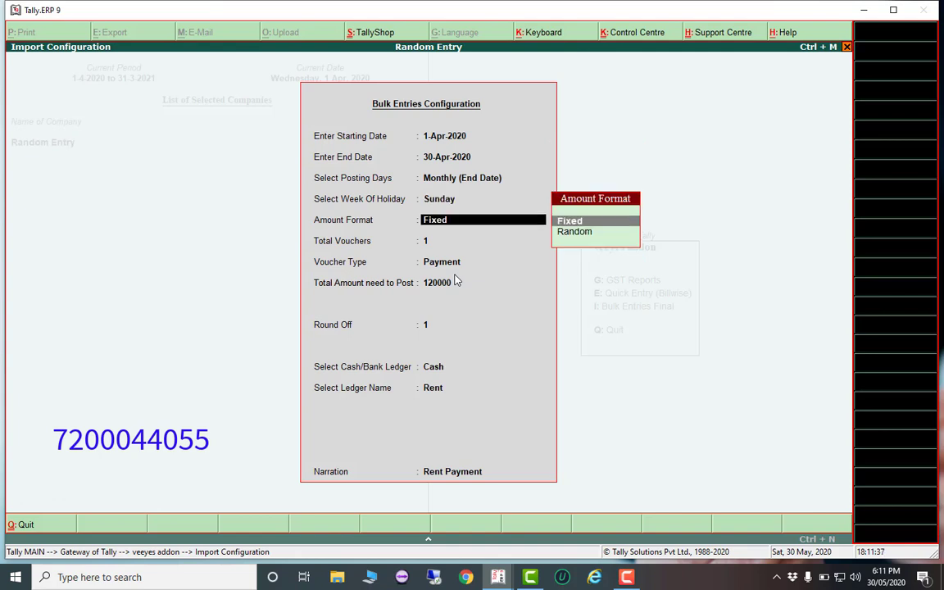
{"action": "key", "text": "Down"}
{"action": "key", "text": "Return"}
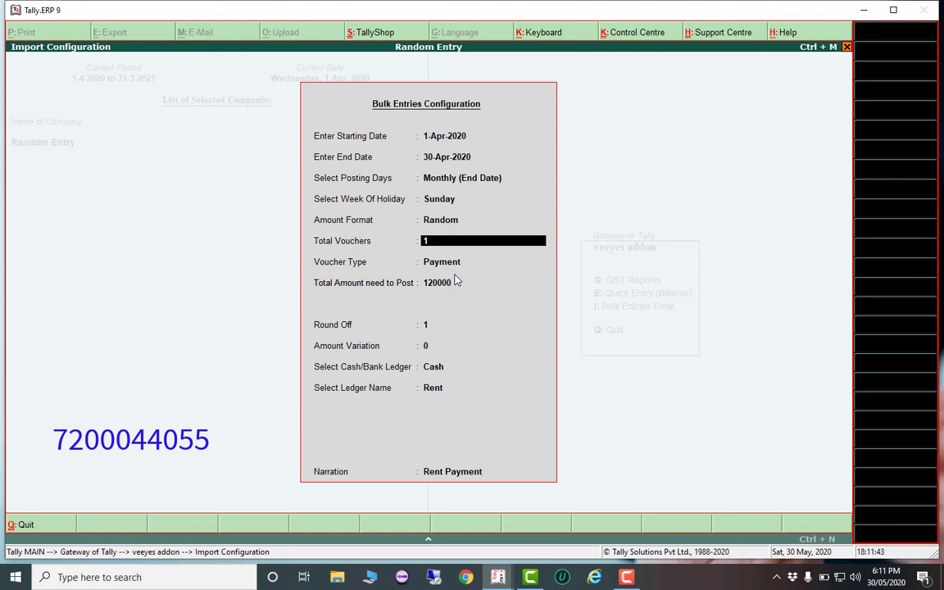
Switch bulk posting days to Everyday, keep Sunday holiday and Random amounts, and accept 26 vouchers
{"action": "key", "text": "BackSpace"}
{"action": "key", "text": "BackSpace"}
{"action": "key", "text": "BackSpace"}
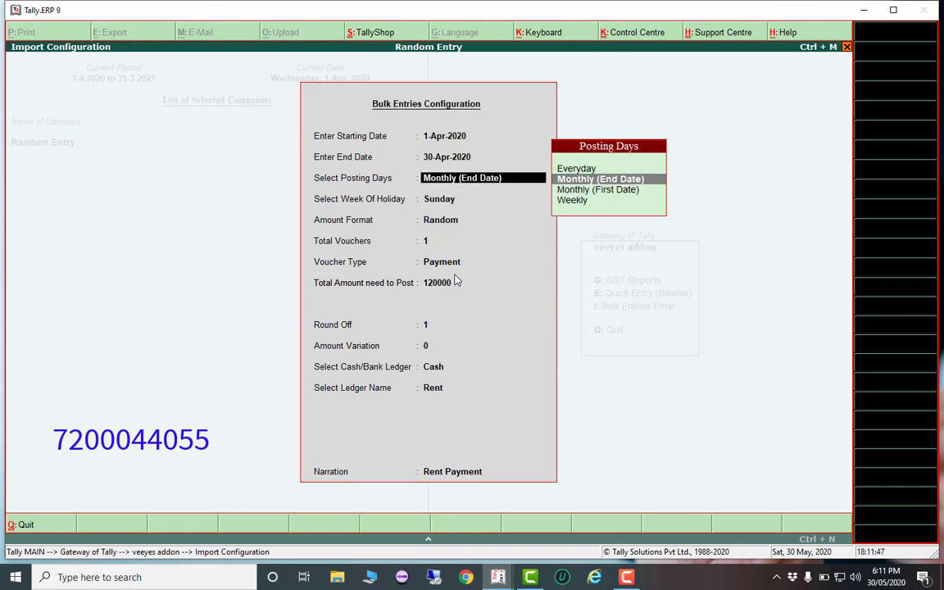
{"action": "key", "text": "Up"}
{"action": "key", "text": "Return"}
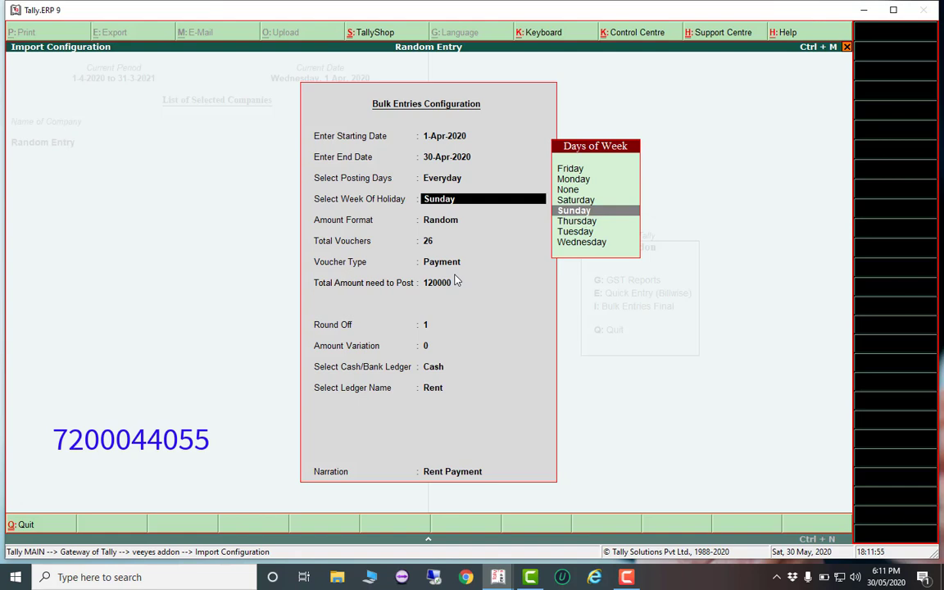
{"action": "key", "text": "Return"}
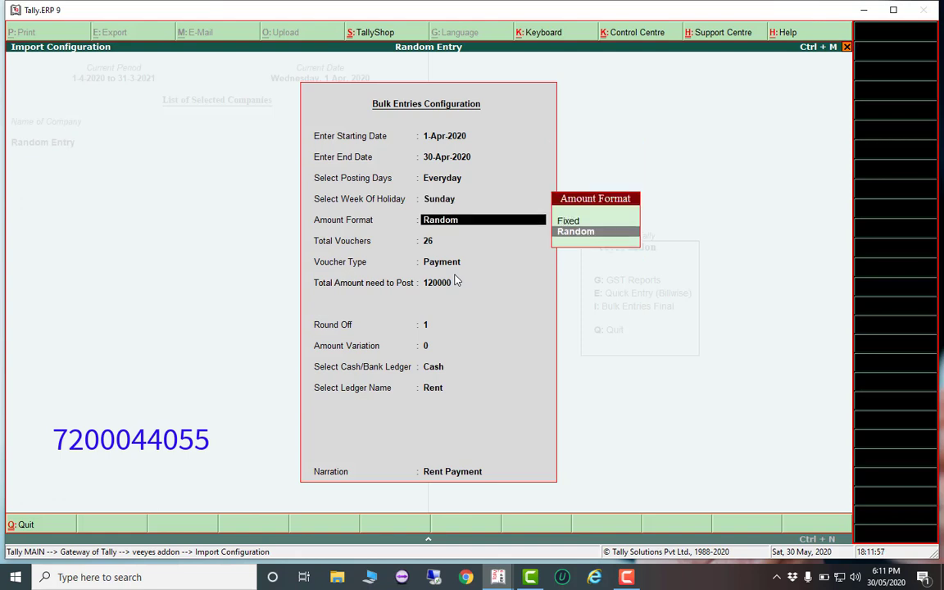
{"action": "key", "text": "Return"}
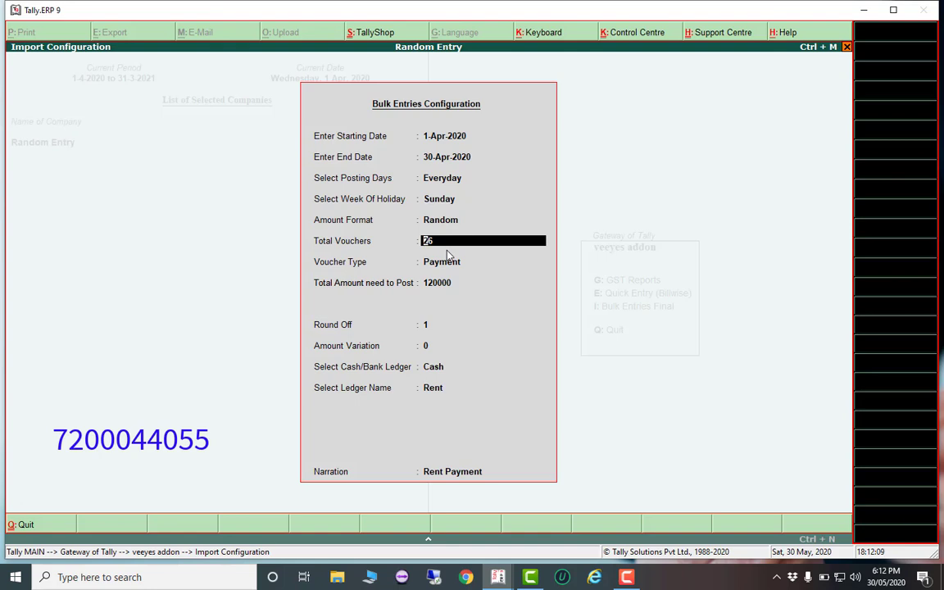
{"action": "key", "text": "Return"}
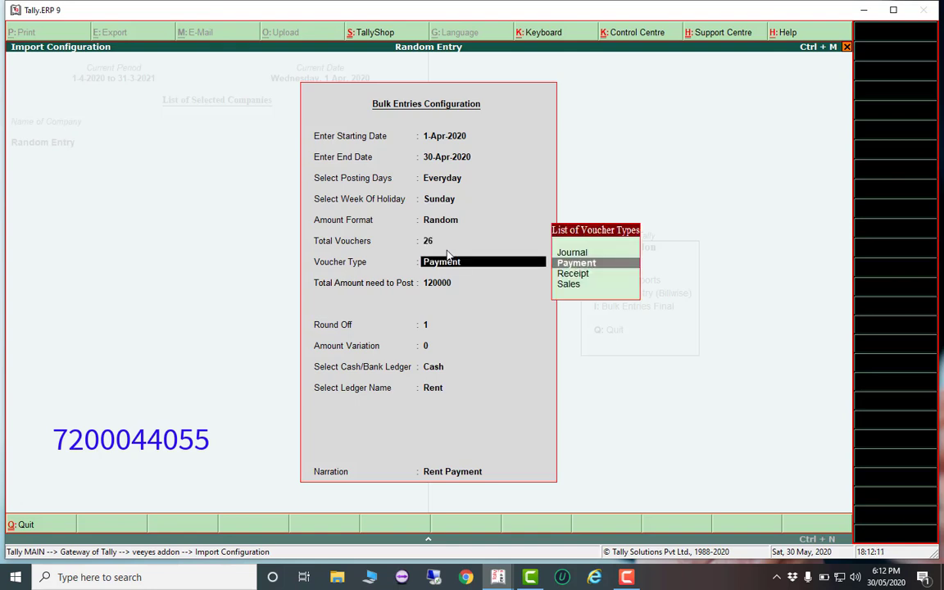
Choose Sales vouchers totalling 250000 at 18% tax, keeping the round-off and variation values
{"action": "key", "text": "Down"}
{"action": "key", "text": "Down"}
{"action": "key", "text": "Return"}
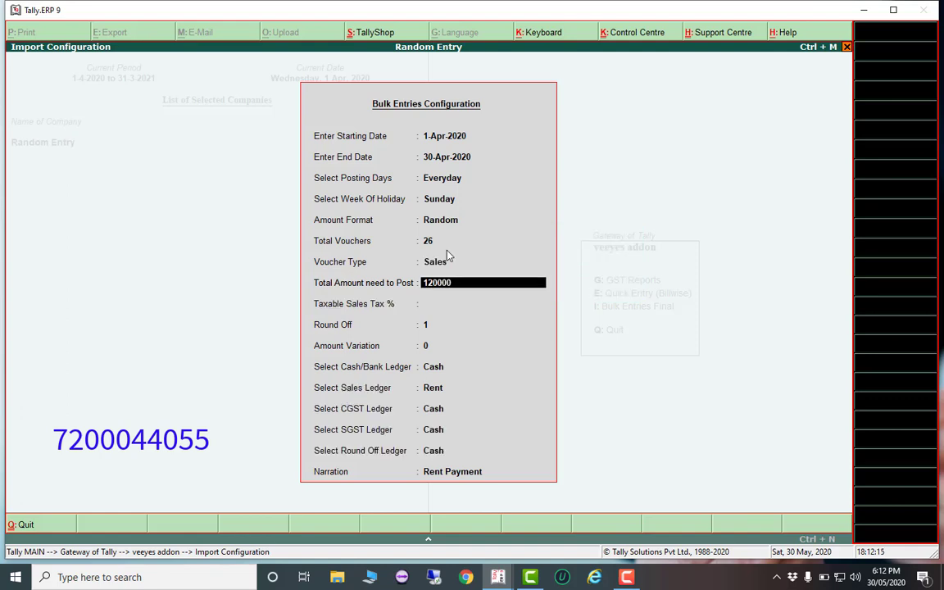
{"action": "type", "text": "250000"}
{"action": "key", "text": "Return"}
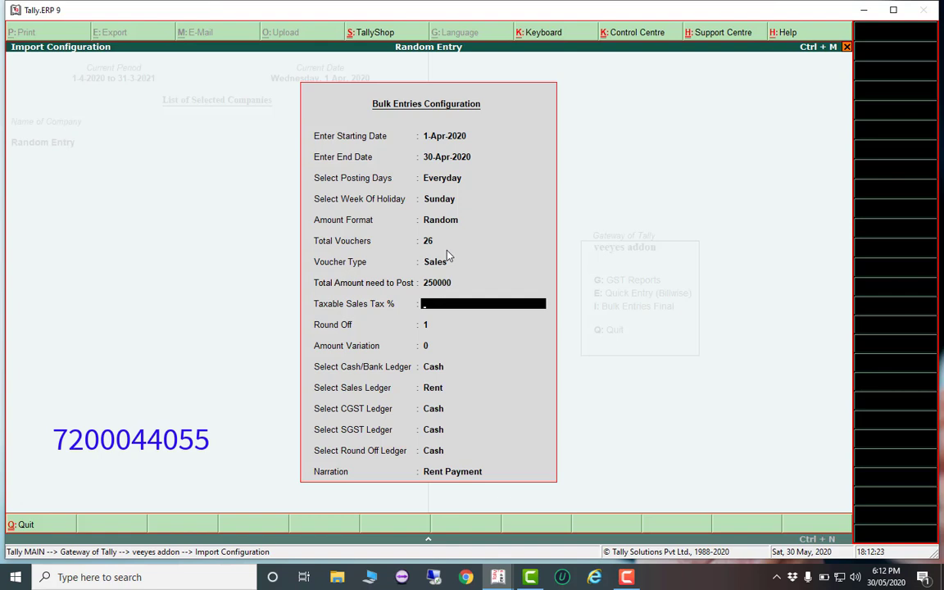
{"action": "type", "text": "18"}
{"action": "key", "text": "Return"}
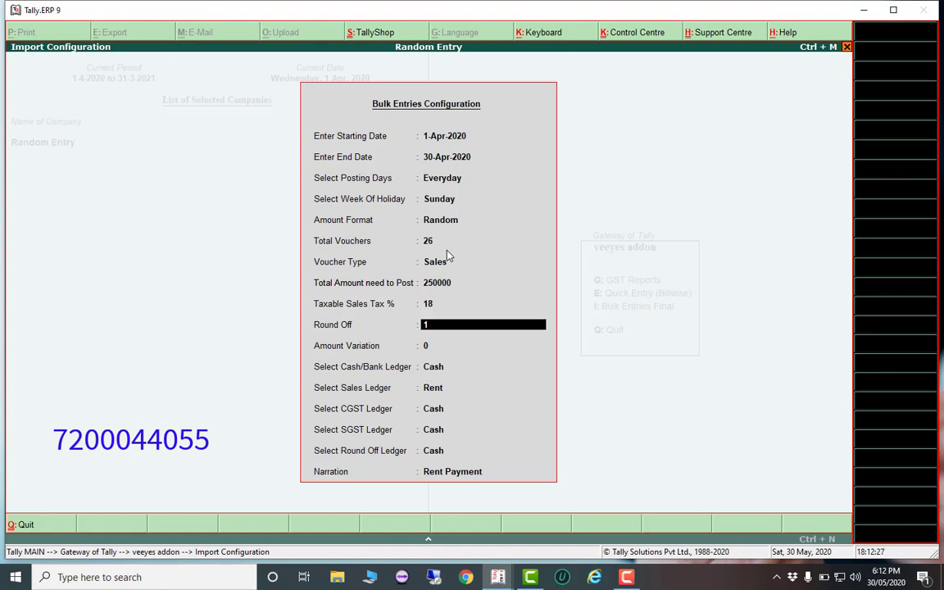
{"action": "key", "text": "Return"}
{"action": "key", "text": "Return"}
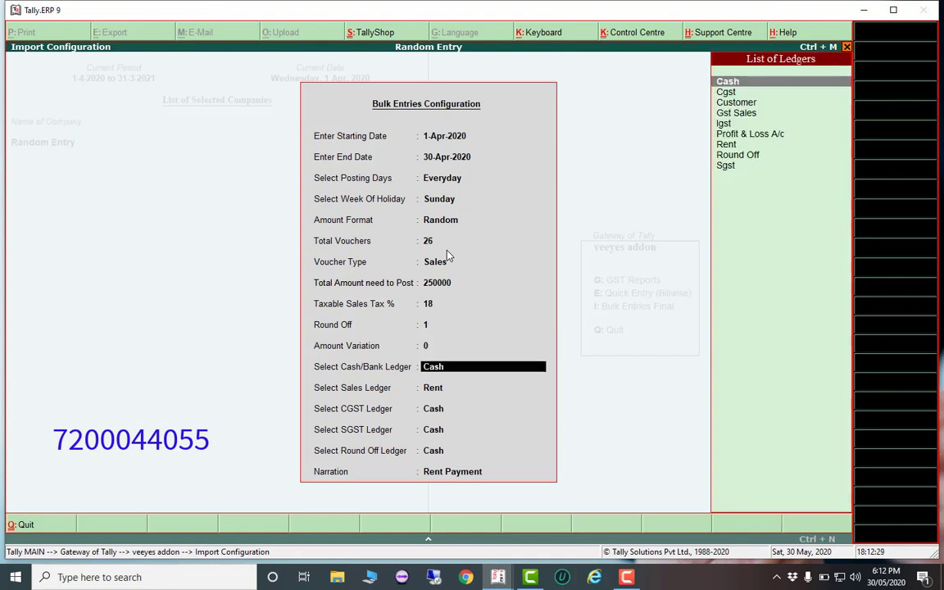
Set the ledgers to Cash, Gst Sales, Cgst, Sgst and Round Off
{"action": "key", "text": "Return"}
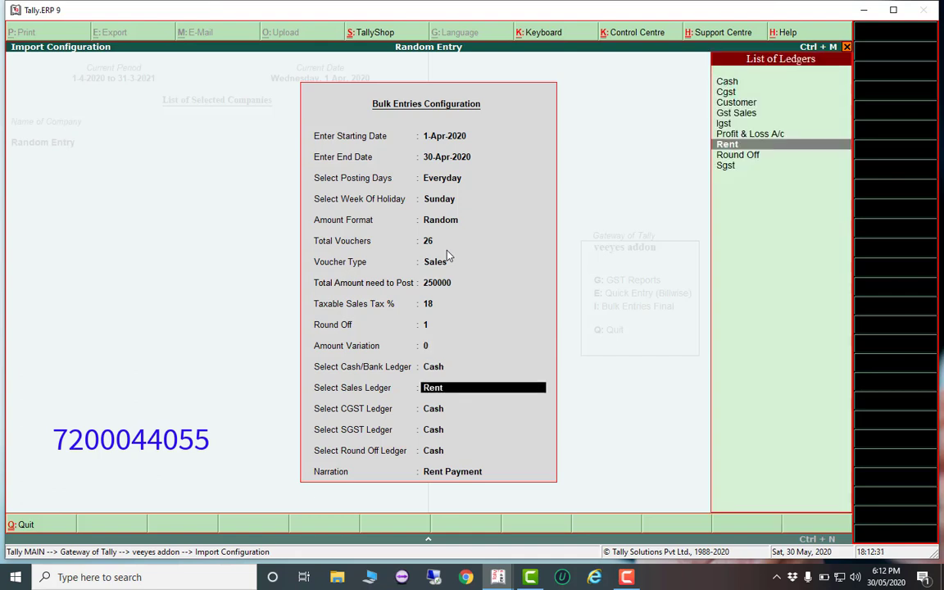
{"action": "key", "text": "Up"}
{"action": "key", "text": "Up"}
{"action": "key", "text": "Up"}
{"action": "key", "text": "Return"}
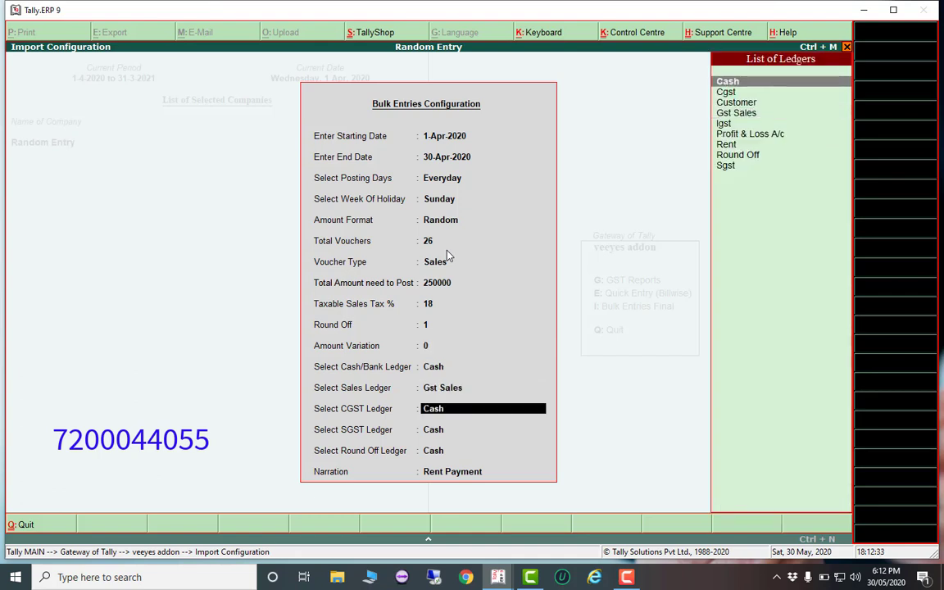
{"action": "key", "text": "Down"}
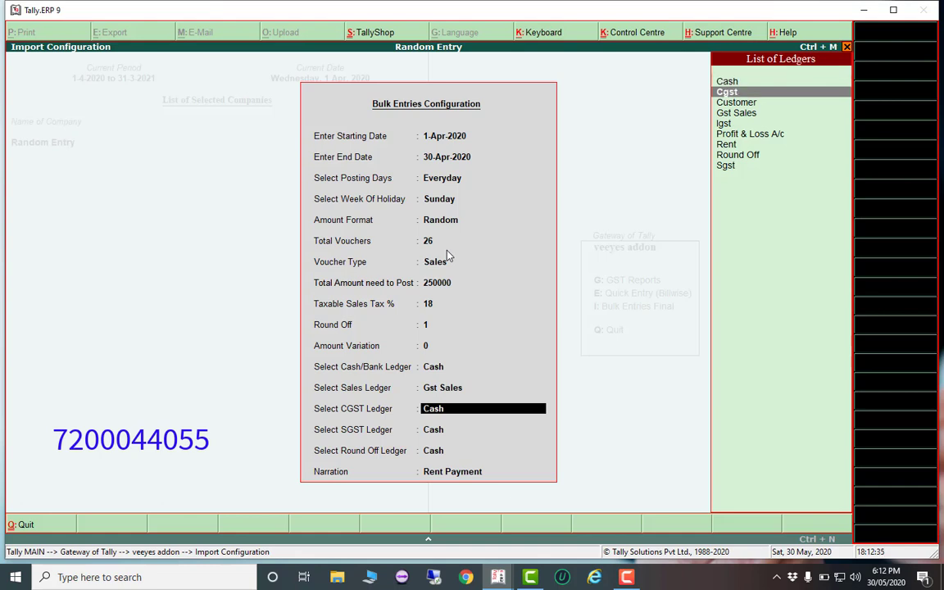
{"action": "key", "text": "Return"}
{"action": "key", "text": "Down"}
{"action": "key", "text": "Down"}
{"action": "key", "text": "Down"}
{"action": "key", "text": "Down"}
{"action": "key", "text": "Down"}
{"action": "key", "text": "Down"}
{"action": "key", "text": "Down"}
{"action": "key", "text": "Down"}
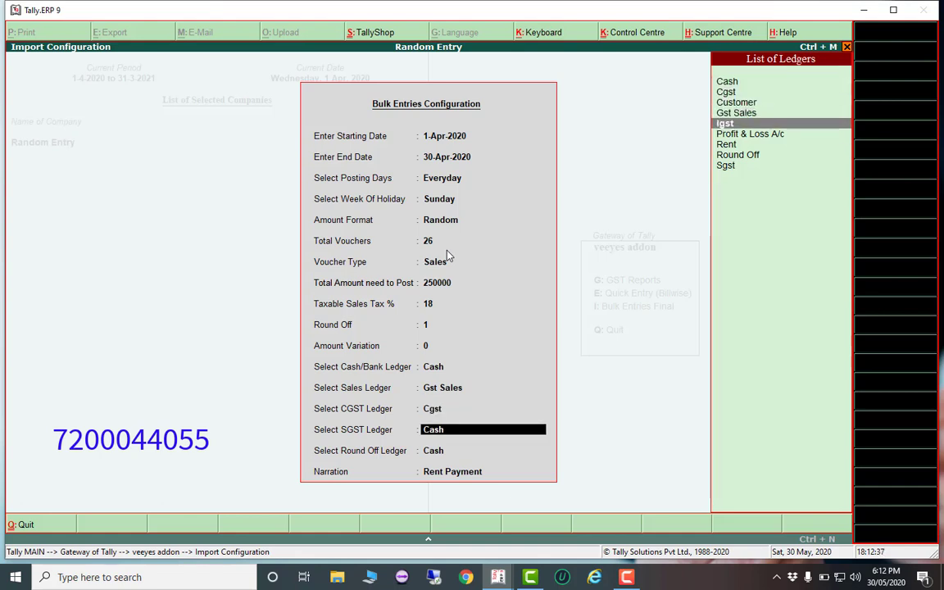
{"action": "key", "text": "Return"}
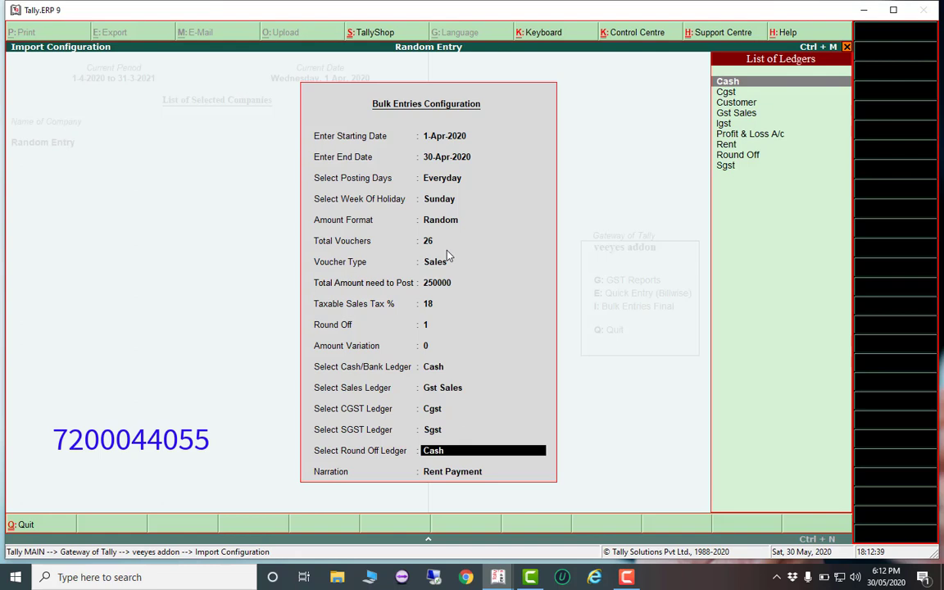
{"action": "key", "text": "Down"}
{"action": "key", "text": "Down"}
{"action": "key", "text": "Down"}
{"action": "key", "text": "Down"}
{"action": "key", "text": "Down"}
{"action": "key", "text": "Down"}
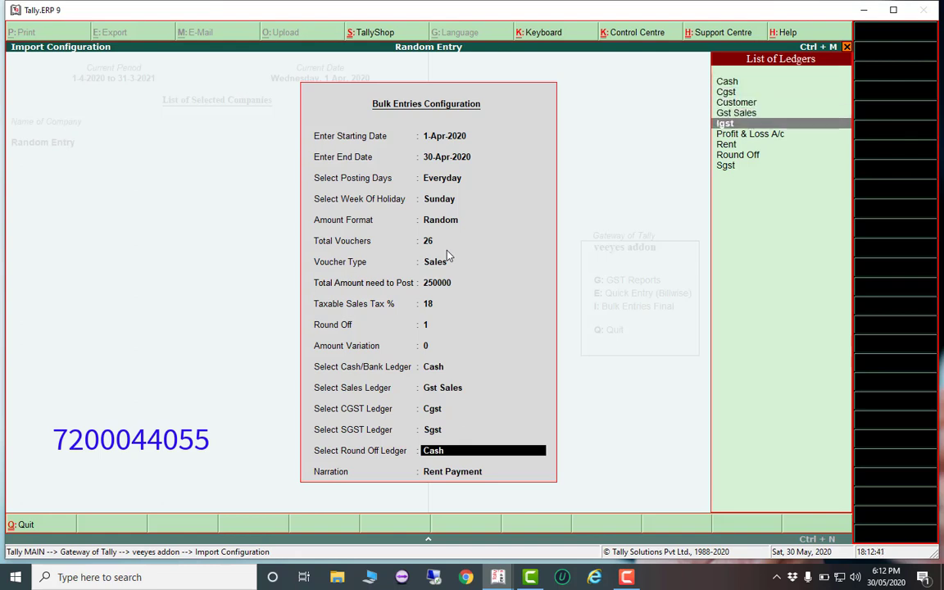
{"action": "key", "text": "Down"}
{"action": "key", "text": "Return"}
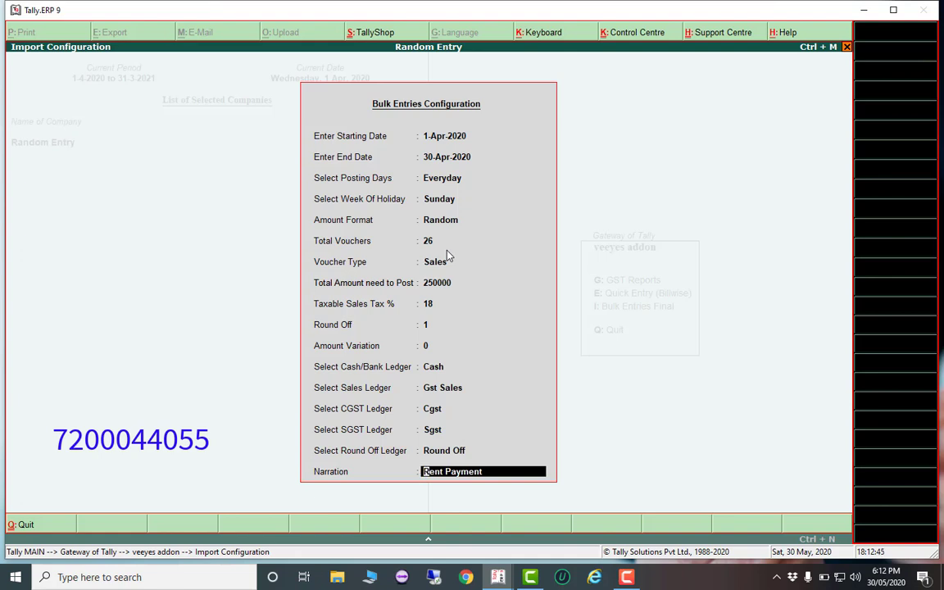
Replace the Rent Payment narration with 'Cash Sales' and create the vouchers
{"action": "key", "text": "BackSpace"}
{"action": "type", "text": "Sal"}
{"action": "key", "text": "BackSpace"}
{"action": "key", "text": "BackSpace"}
{"action": "key", "text": "BackSpace"}
{"action": "type", "text": "Cash Sales"}
{"action": "key", "text": "Return"}
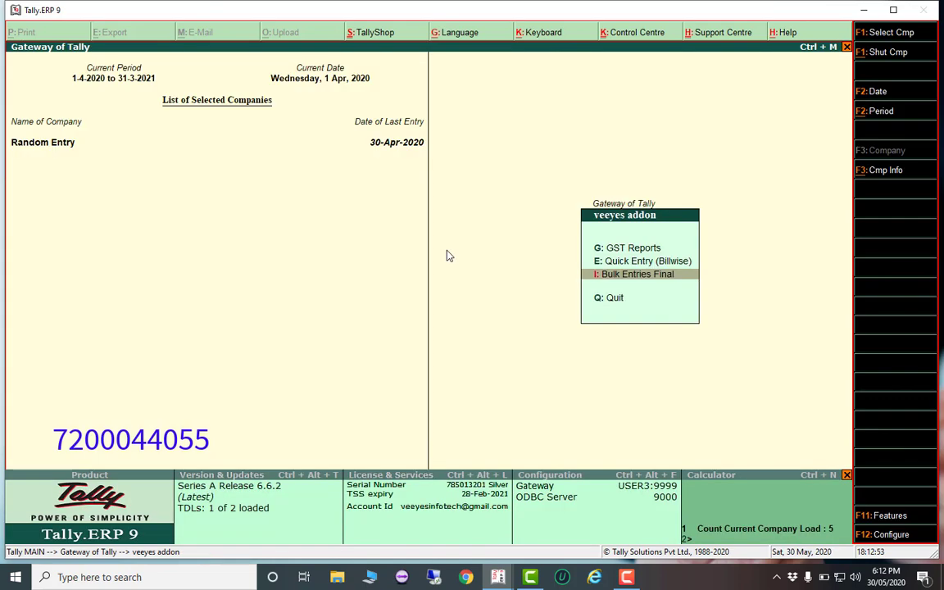
Open the first April cash sales voucher from the monthly Sales Register
{"action": "key", "text": "Escape"}
{"action": "key", "text": "Escape"}
{"action": "key", "text": "Escape"}
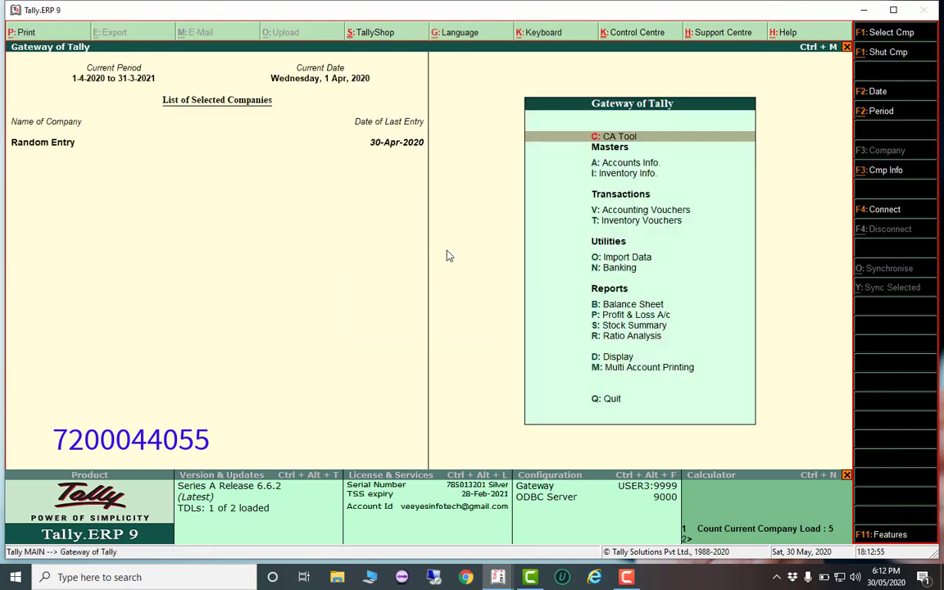
{"action": "key", "text": "d"}
{"action": "key", "text": "a"}
{"action": "key", "text": "s"}
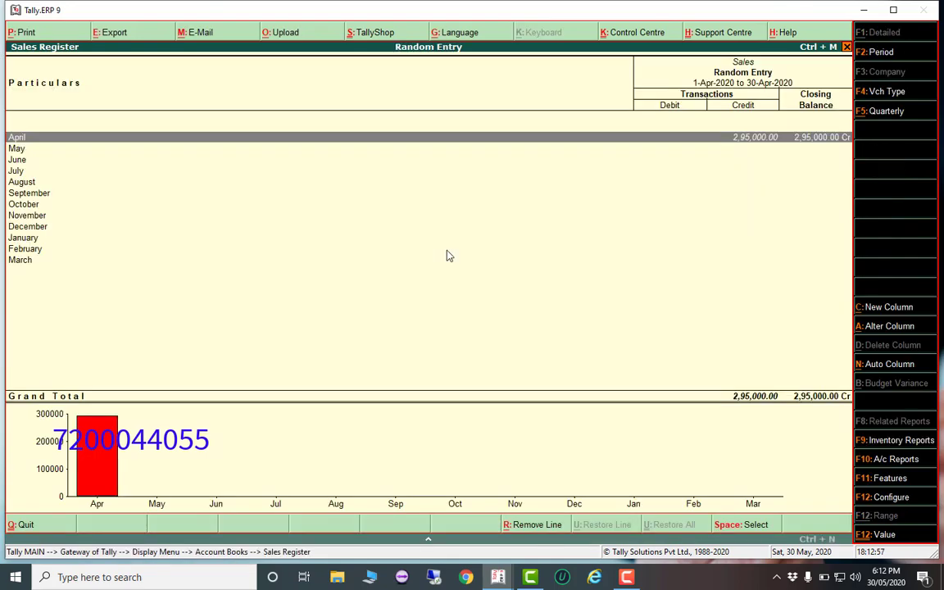
{"action": "key", "text": "Return"}
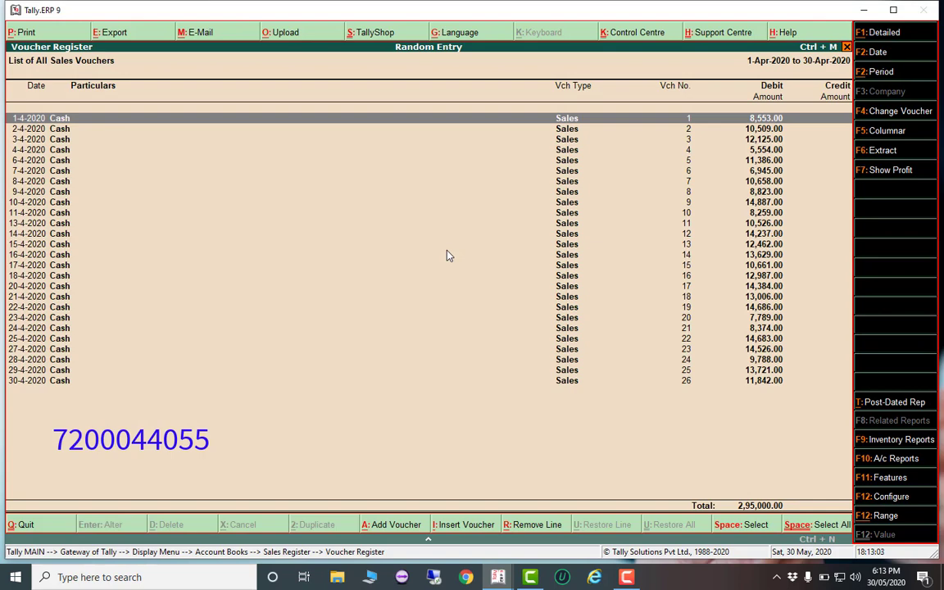
{"action": "key", "text": "Return"}
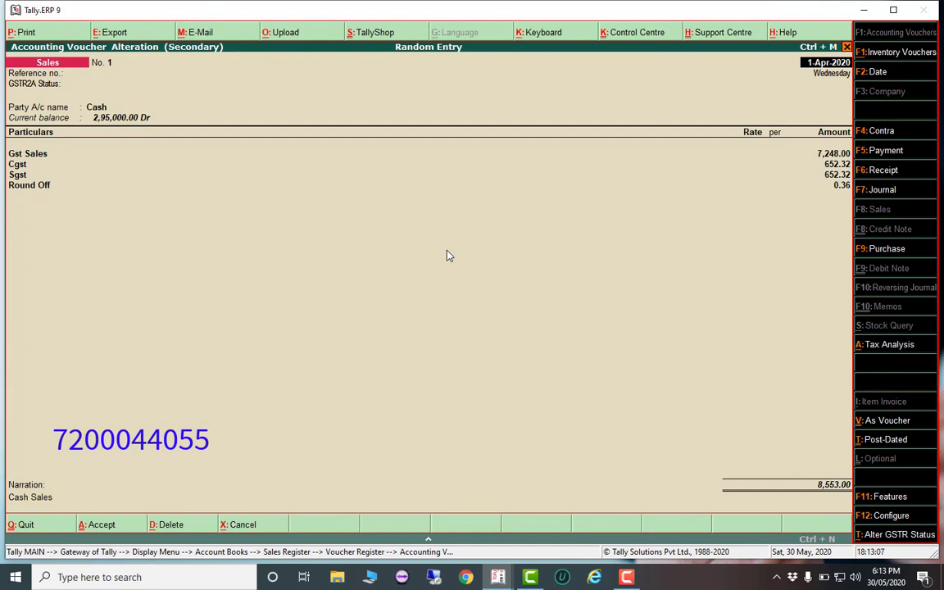
Return to the Gateway of Tally and open the veeyes addon menu
{"action": "key", "text": "Escape"}
{"action": "key", "text": "Return"}
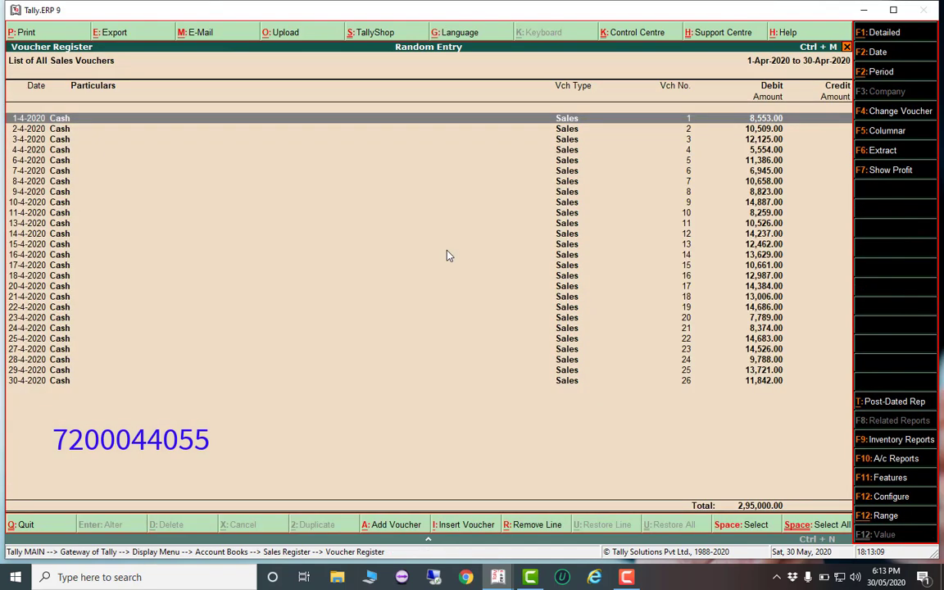
{"action": "key", "text": "Escape"}
{"action": "key", "text": "Escape"}
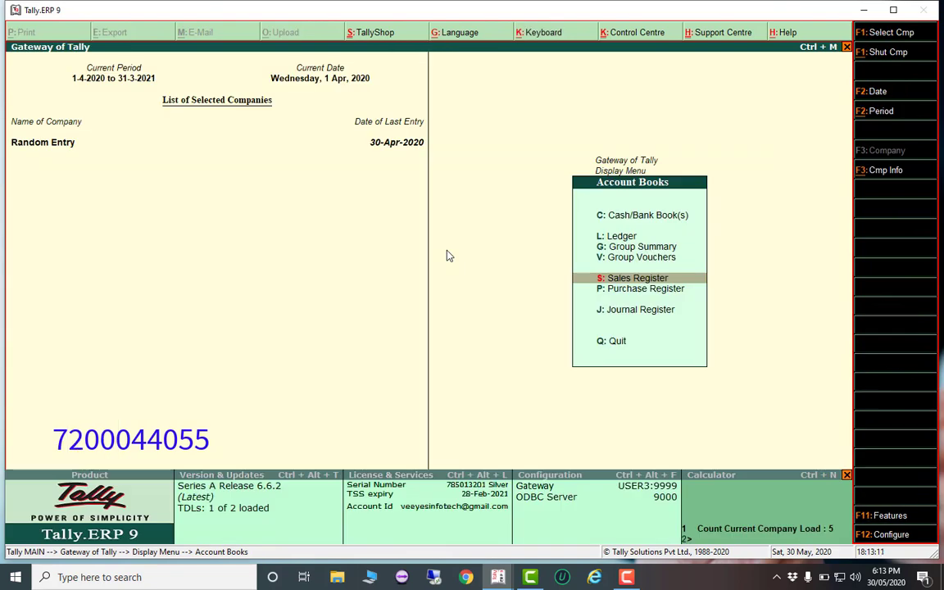
{"action": "key", "text": "Escape"}
{"action": "key", "text": "Escape"}
{"action": "key", "text": "Escape"}
{"action": "key", "text": "Escape"}
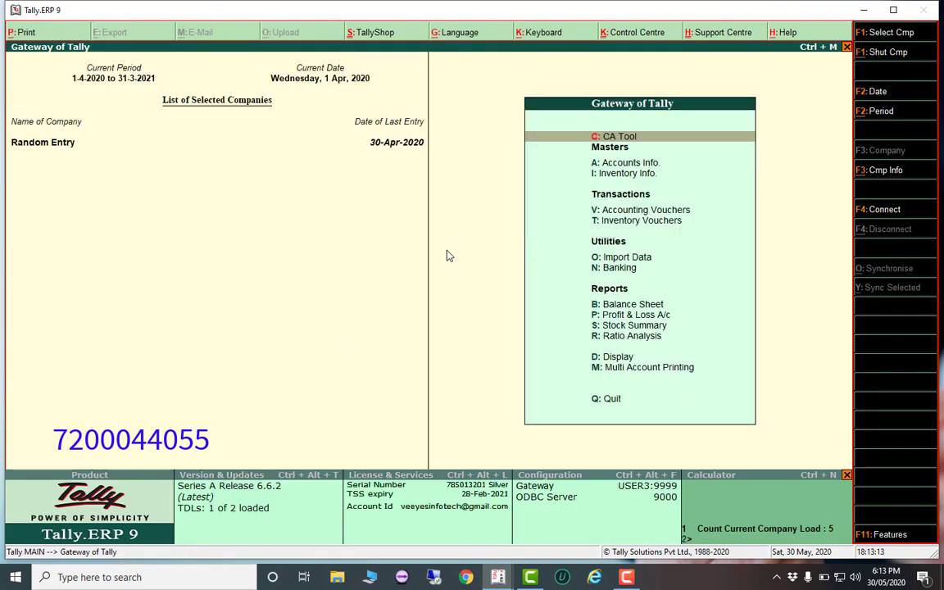
{"action": "key", "text": "Return"}
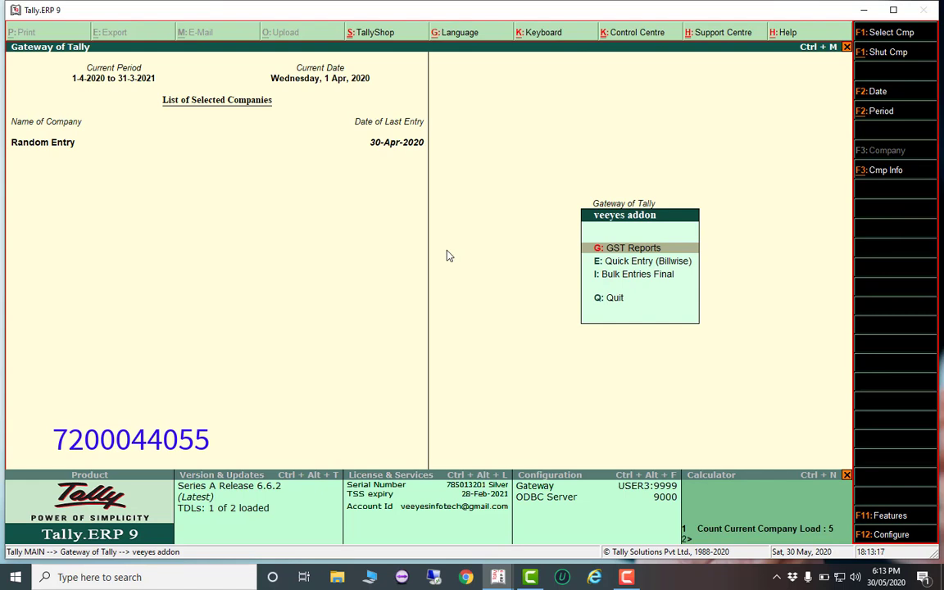
Set bulk entries to end 31-3-2021, post Monthly (End Date), with a Fixed amount format
{"action": "key", "text": "Down"}
{"action": "key", "text": "Down"}
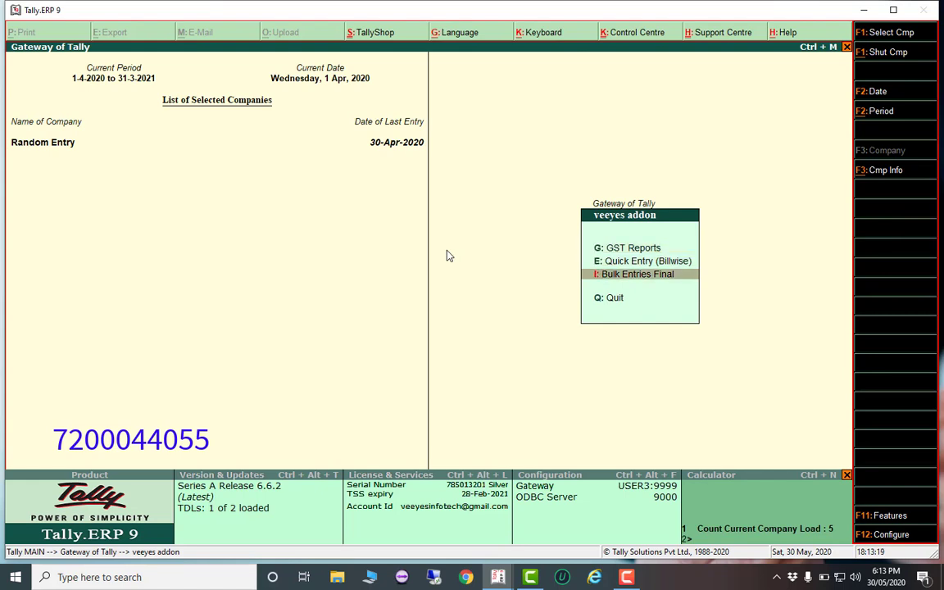
{"action": "key", "text": "Return"}
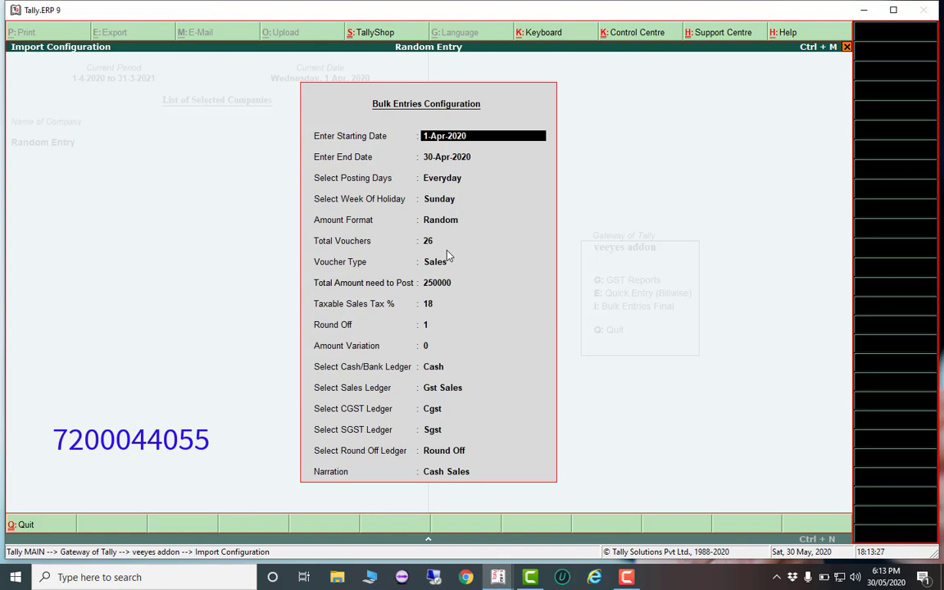
{"action": "key", "text": "Return"}
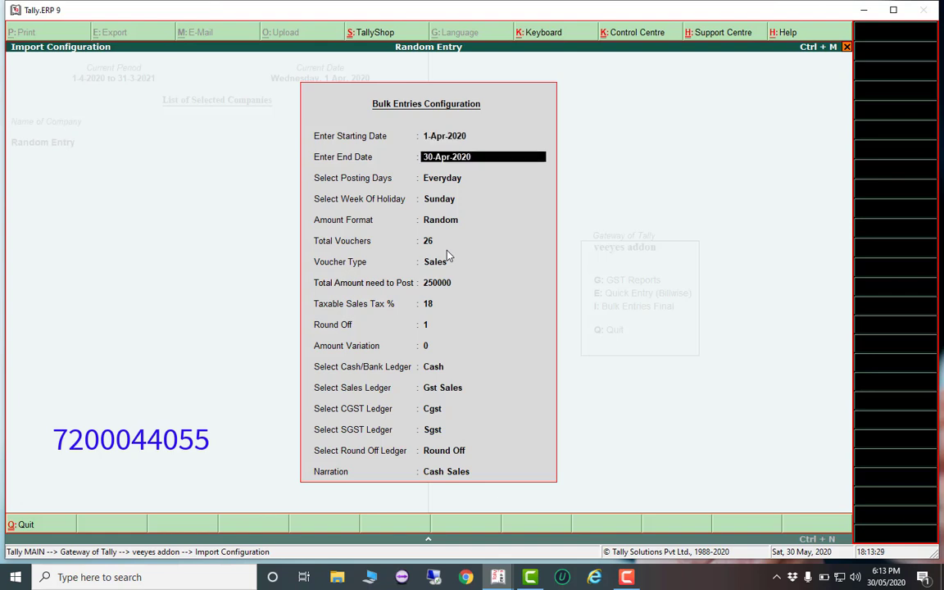
{"action": "type", "text": "31-3-2021"}
{"action": "key", "text": "Return"}
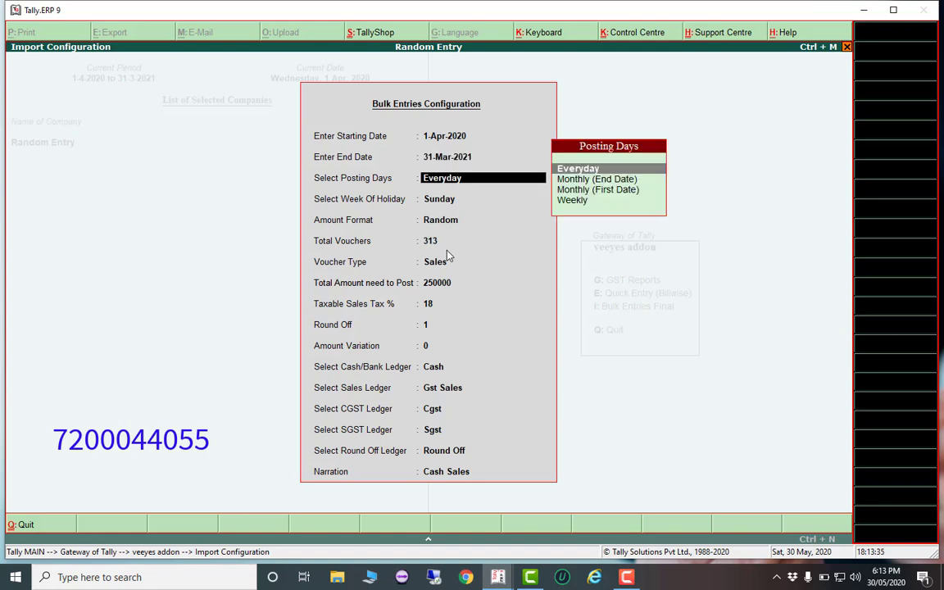
{"action": "key", "text": "Down"}
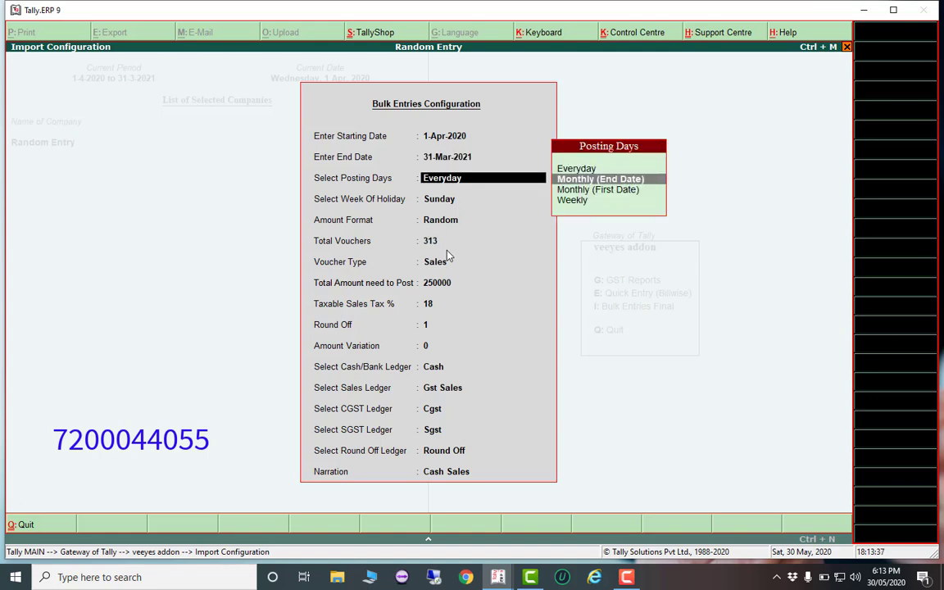
{"action": "key", "text": "Return"}
{"action": "key", "text": "Return"}
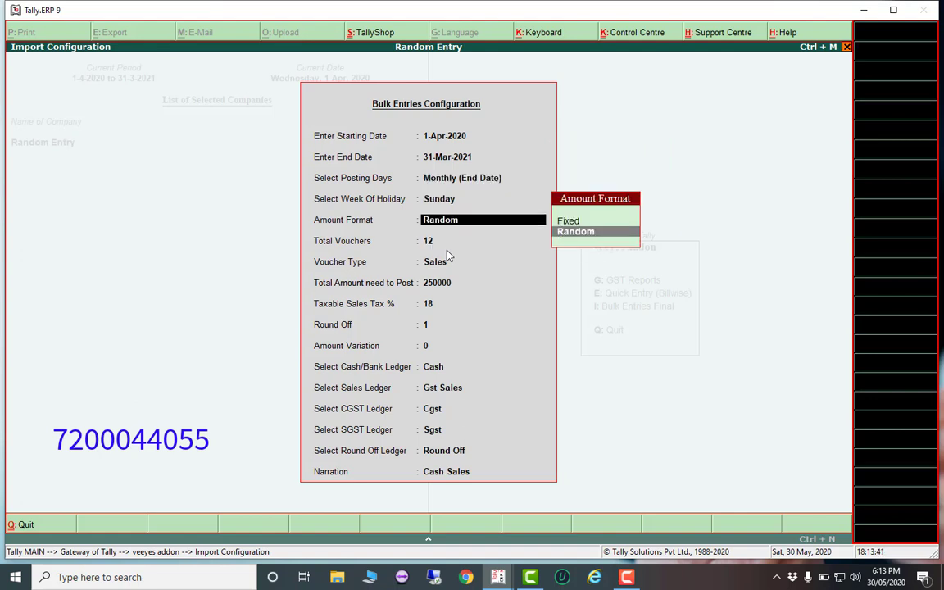
{"action": "key", "text": "Up"}
{"action": "key", "text": "Return"}
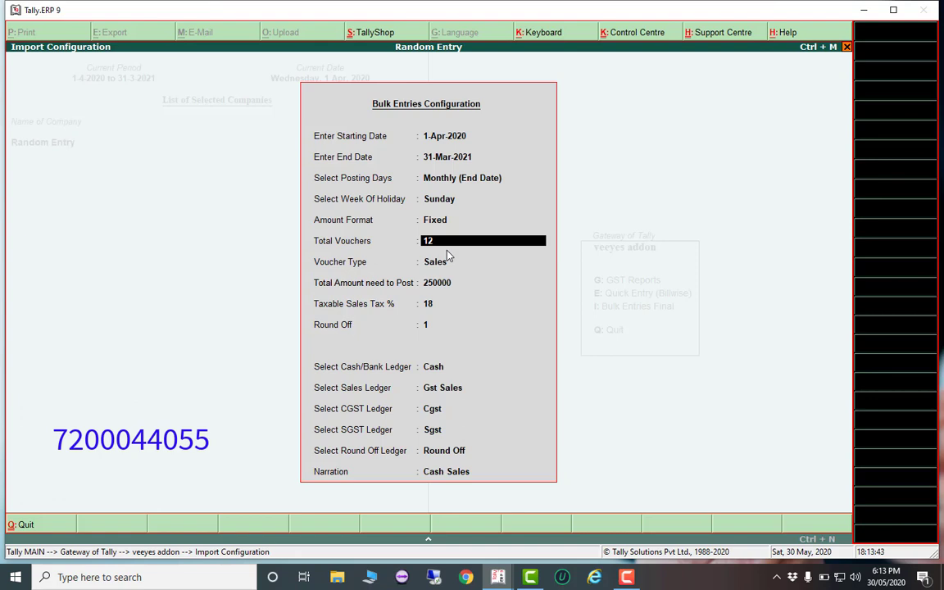
Set the amount to 10000 on Payment vouchers paid from Cash
{"action": "key", "text": "Return"}
{"action": "key", "text": "Return"}
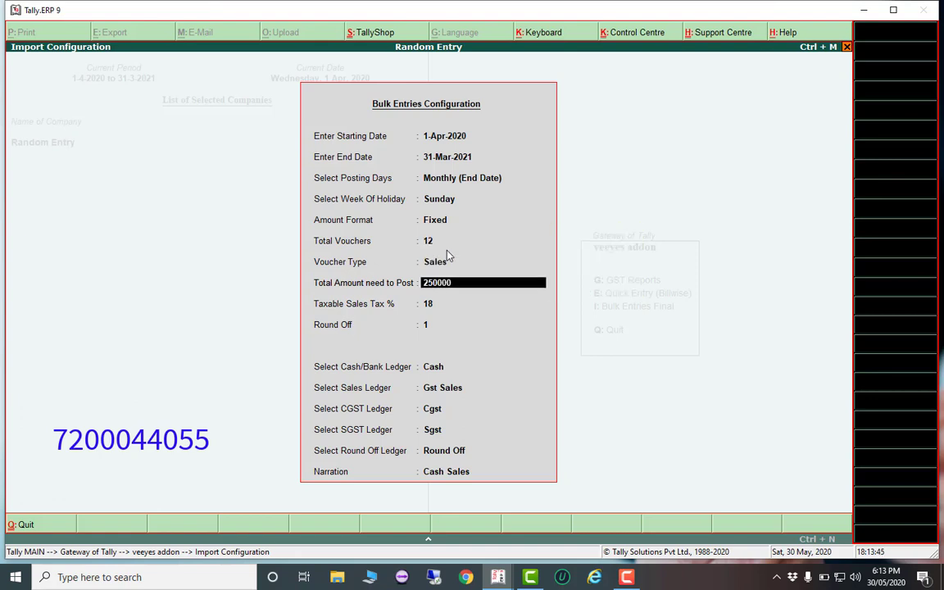
{"action": "type", "text": "10000"}
{"action": "key", "text": "Return"}
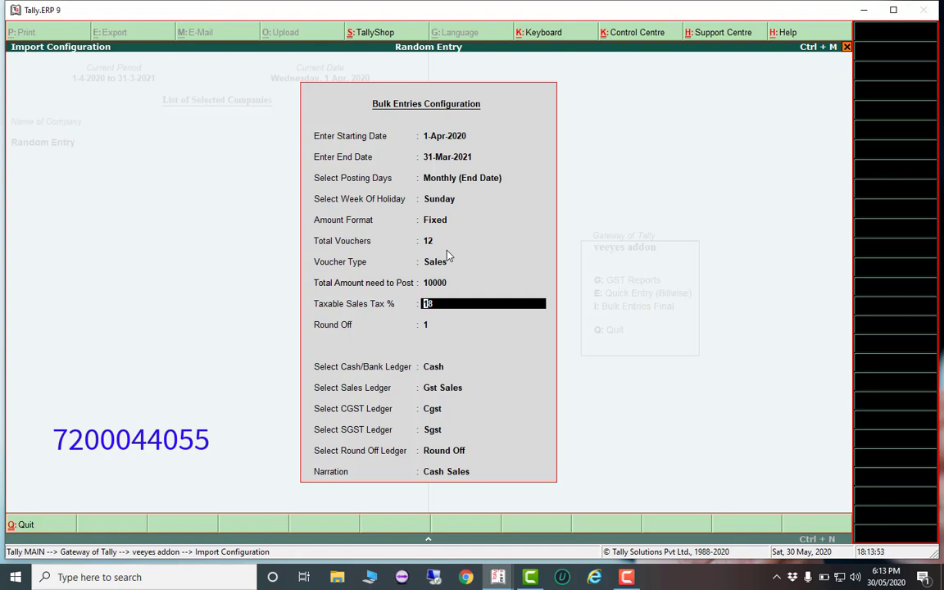
{"action": "key", "text": "BackSpace"}
{"action": "key", "text": "BackSpace"}
{"action": "key", "text": "Up"}
{"action": "key", "text": "Up"}
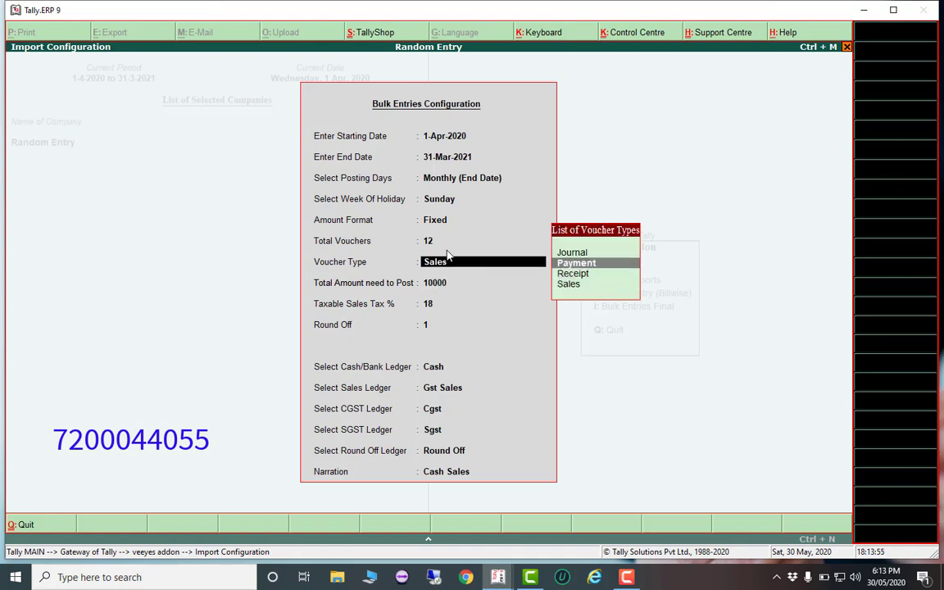
{"action": "key", "text": "Return"}
{"action": "key", "text": "Return"}
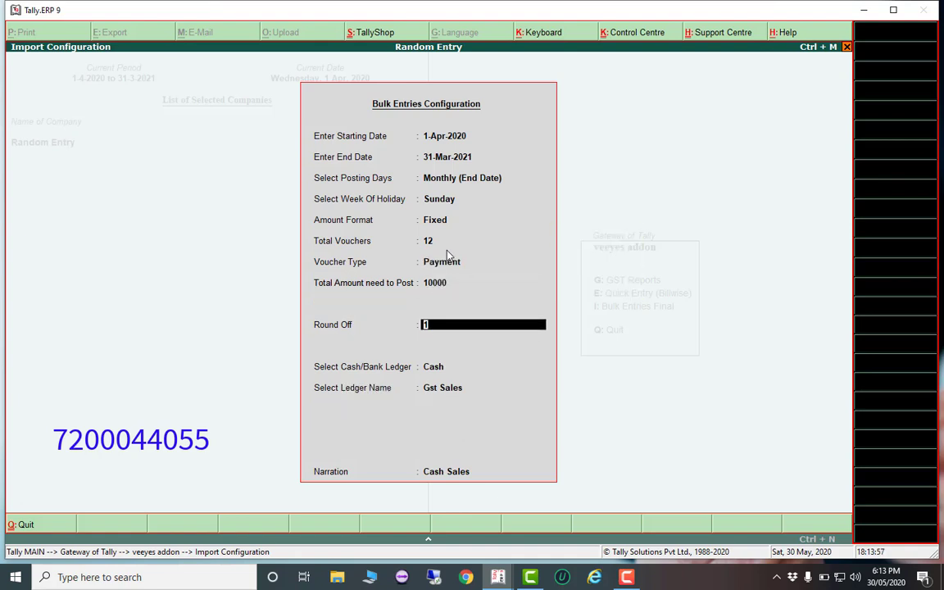
{"action": "key", "text": "Return"}
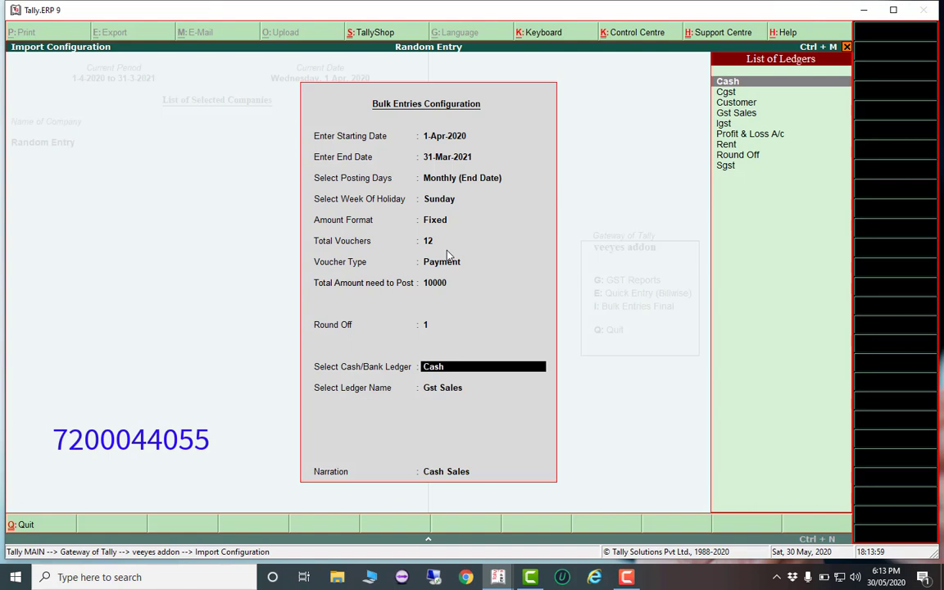
{"action": "key", "text": "Return"}
Choose the Rent ledger, narrate 'Rent Paid' and generate the entries
{"action": "key", "text": "Down"}
{"action": "key", "text": "Down"}
{"action": "key", "text": "Down"}
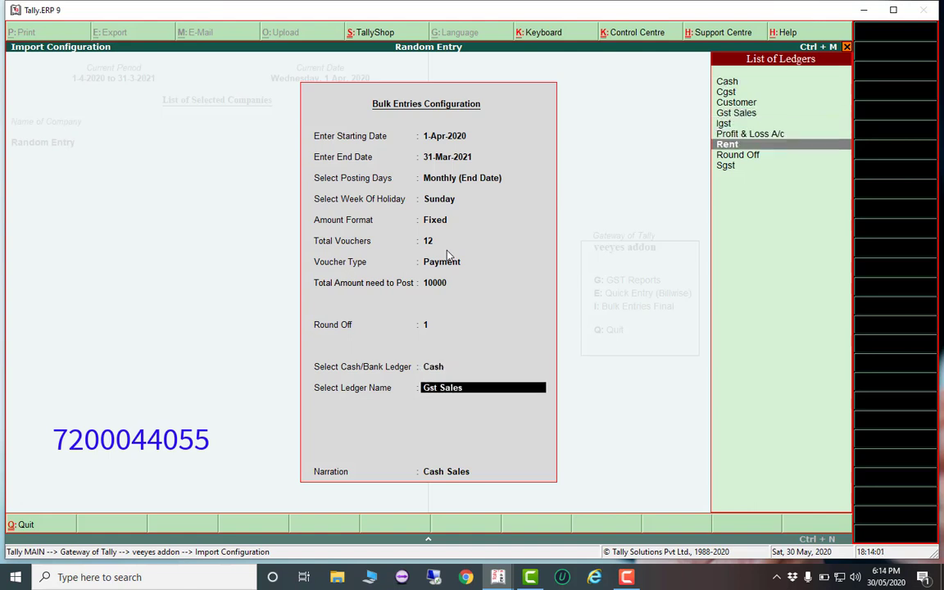
{"action": "key", "text": "Return"}
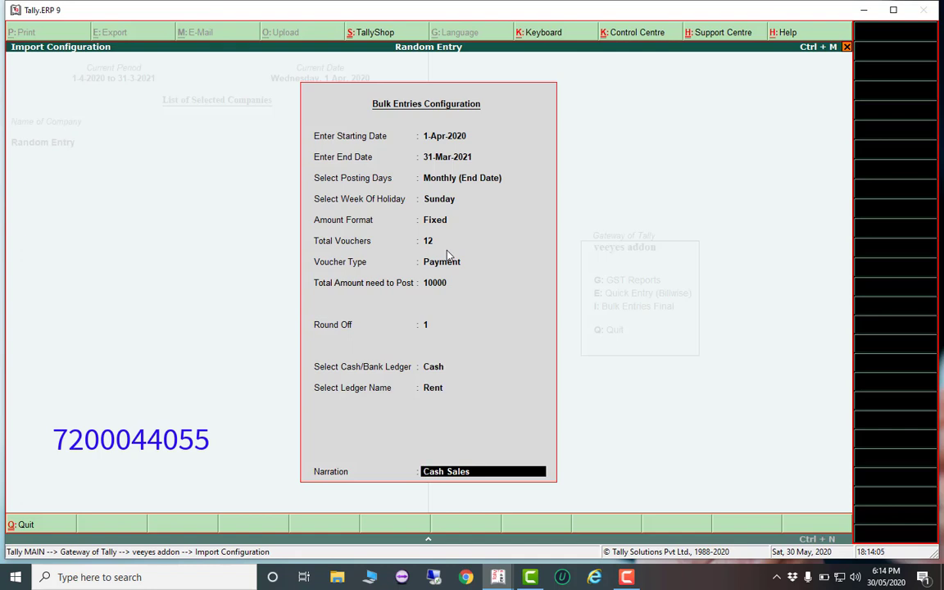
{"action": "type", "text": "Rent Paid"}
{"action": "key", "text": "Return"}
{"action": "key", "text": "Return"}
Open the Rent ledger's vouchers via 'dalren' for 1-4-2020 to 31-3-2021
{"action": "key", "text": "Escape"}
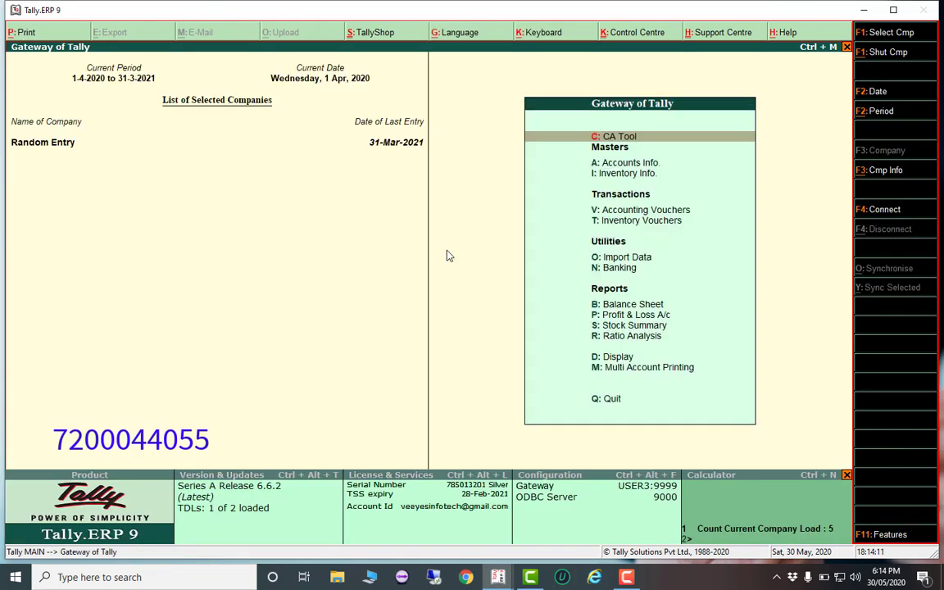
{"action": "type", "text": "dal"}
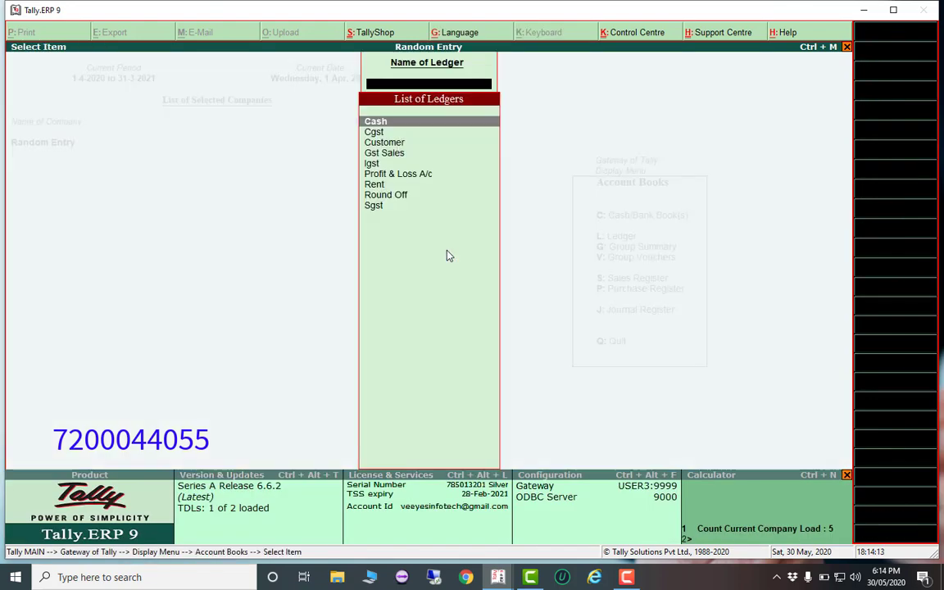
{"action": "type", "text": "ren"}
{"action": "key", "text": "Return"}
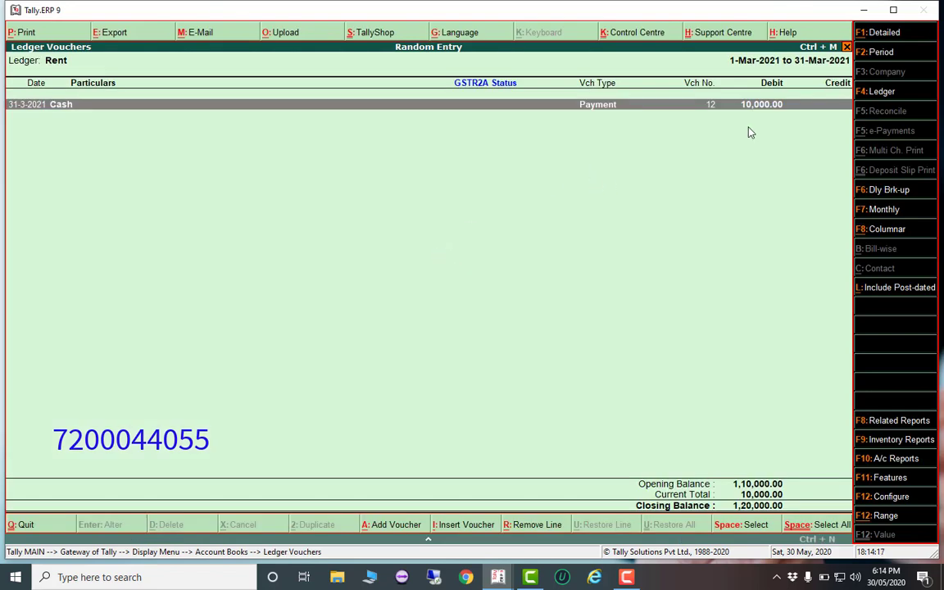
{"action": "left_click", "coordinate": [874, 55]}
{"action": "type", "text": "1-4-2020"}
{"action": "key", "text": "Return"}
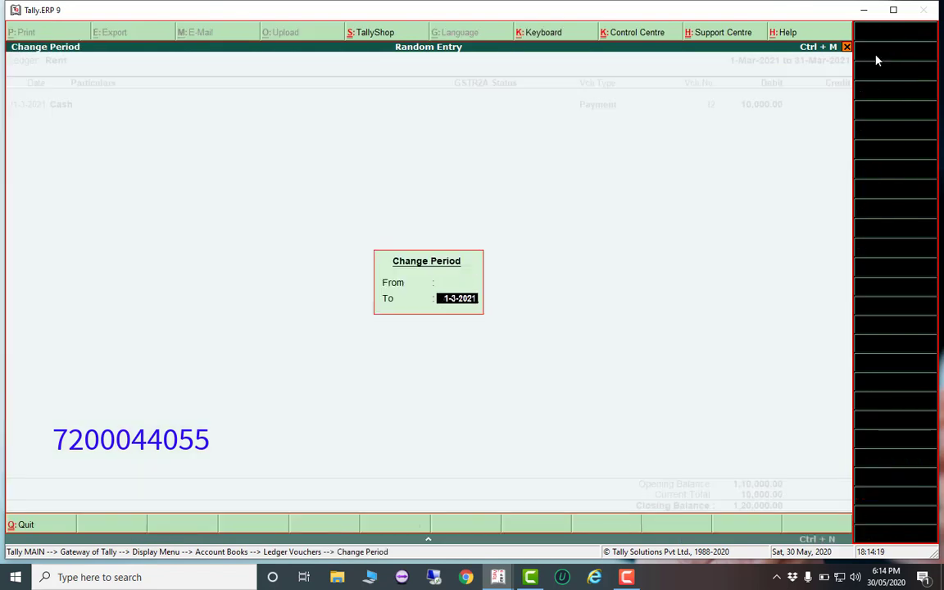
{"action": "key", "text": "Return"}
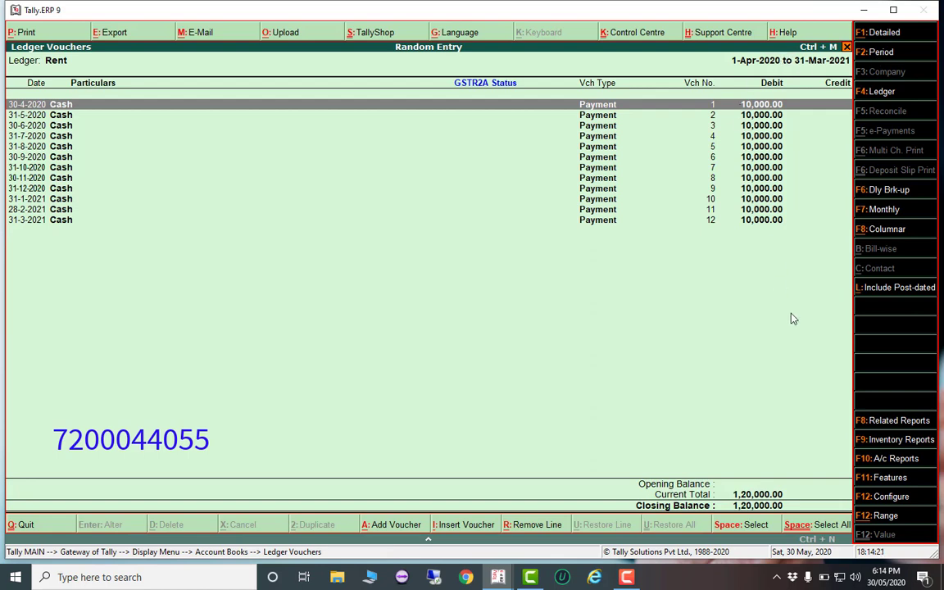
View the April rent payment voucher, then open the Gst Sales ledger's vouchers
{"action": "key", "text": "Return"}
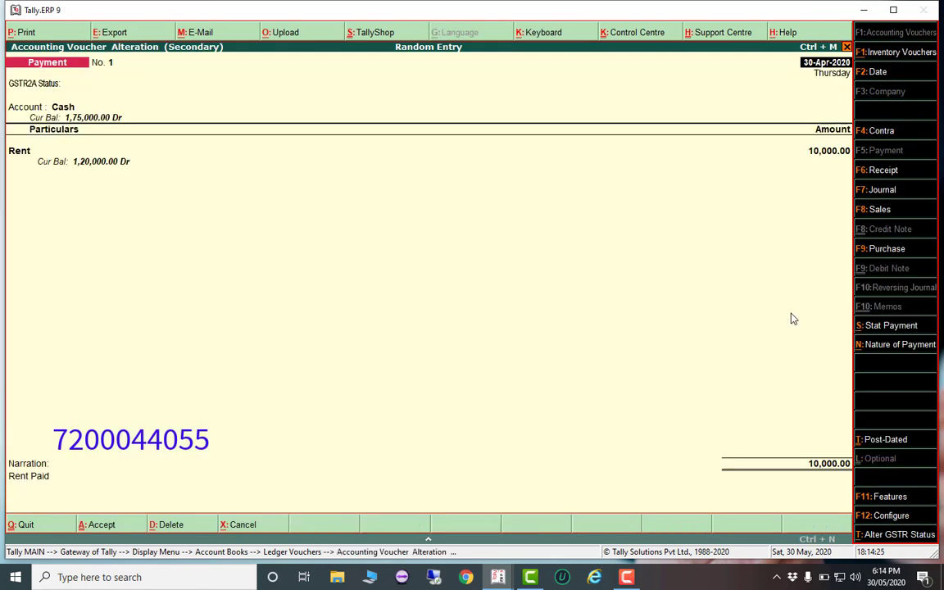
{"action": "key", "text": "Escape"}
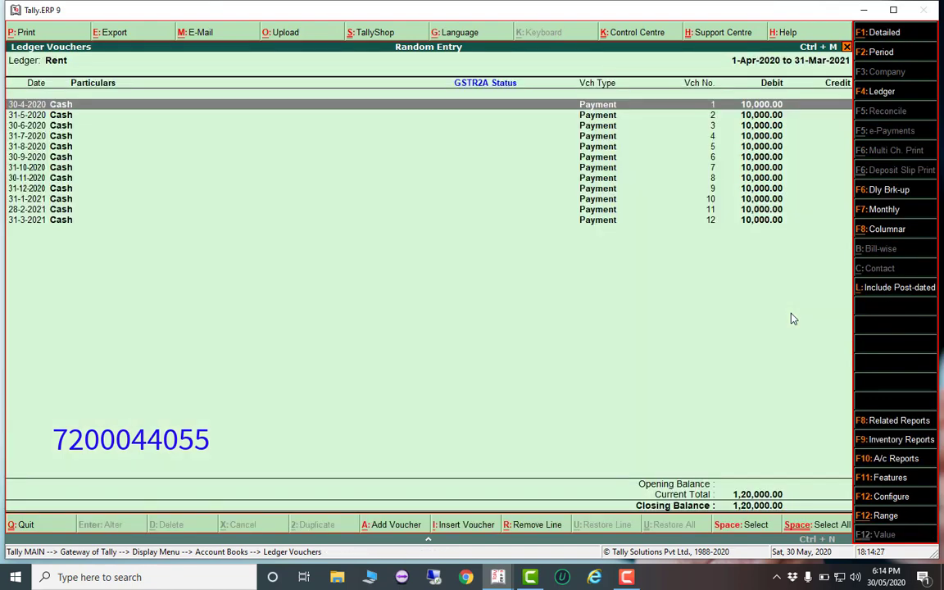
{"action": "key", "text": "Escape"}
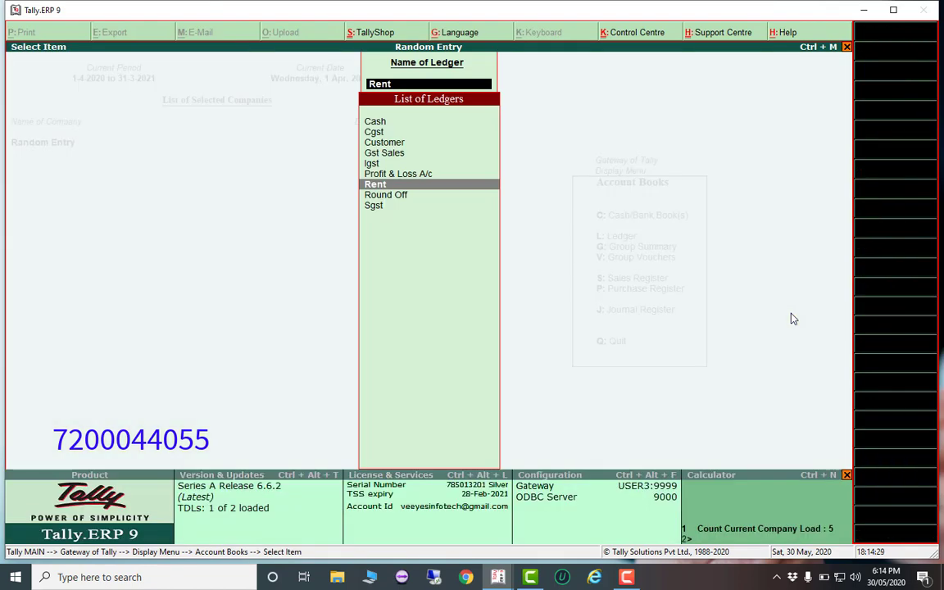
{"action": "key", "text": "Up"}
{"action": "key", "text": "Up"}
{"action": "key", "text": "Up"}
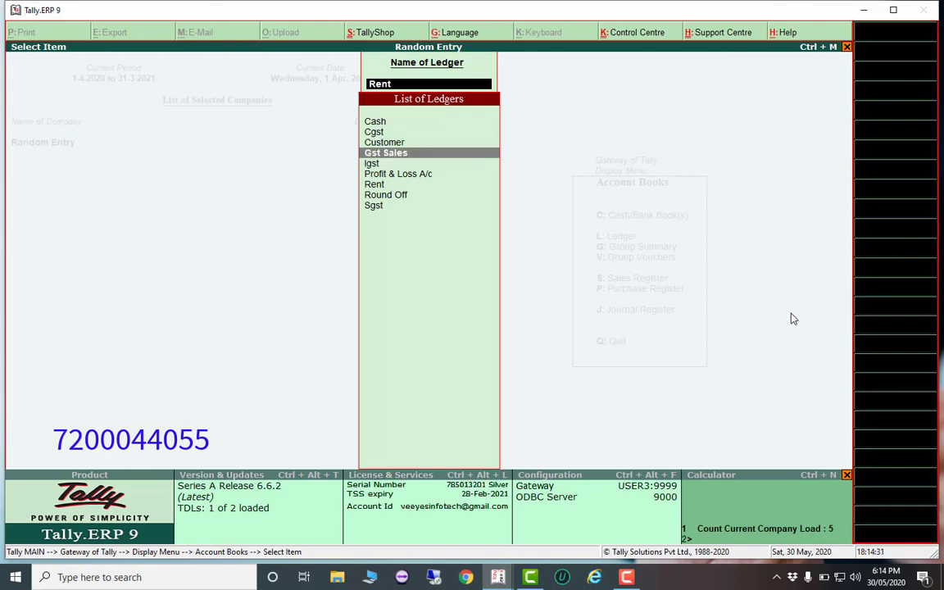
{"action": "key", "text": "Return"}
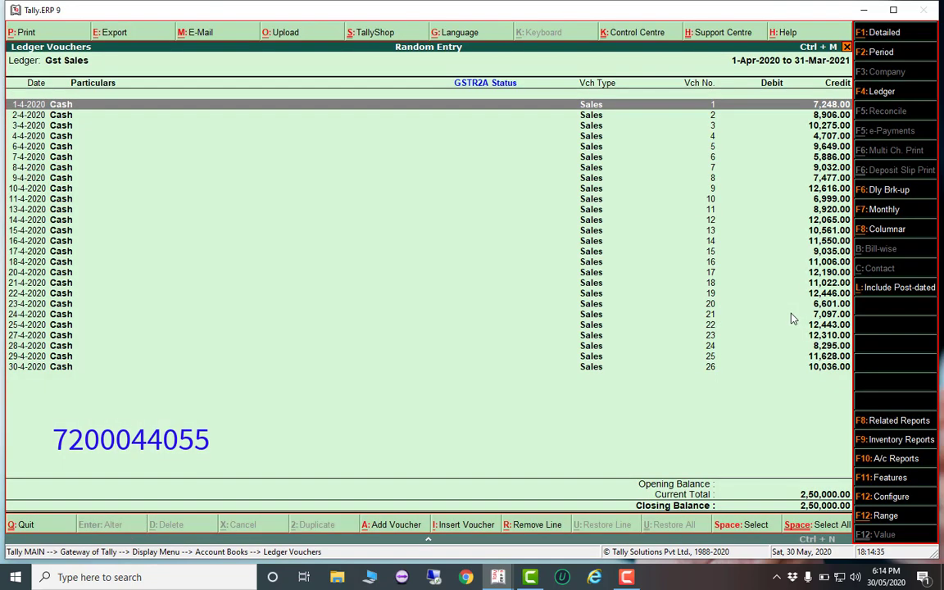
Open Quick Entry (Billwise) with Cash as the cash/bank ledger
{"action": "key", "text": "Escape"}
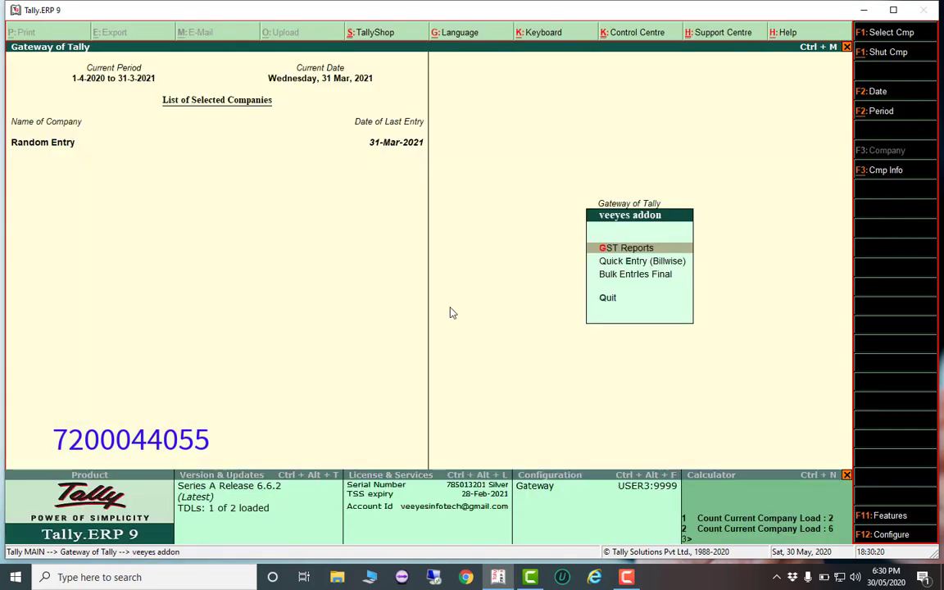
{"action": "key", "text": "Down"}
{"action": "key", "text": "Return"}
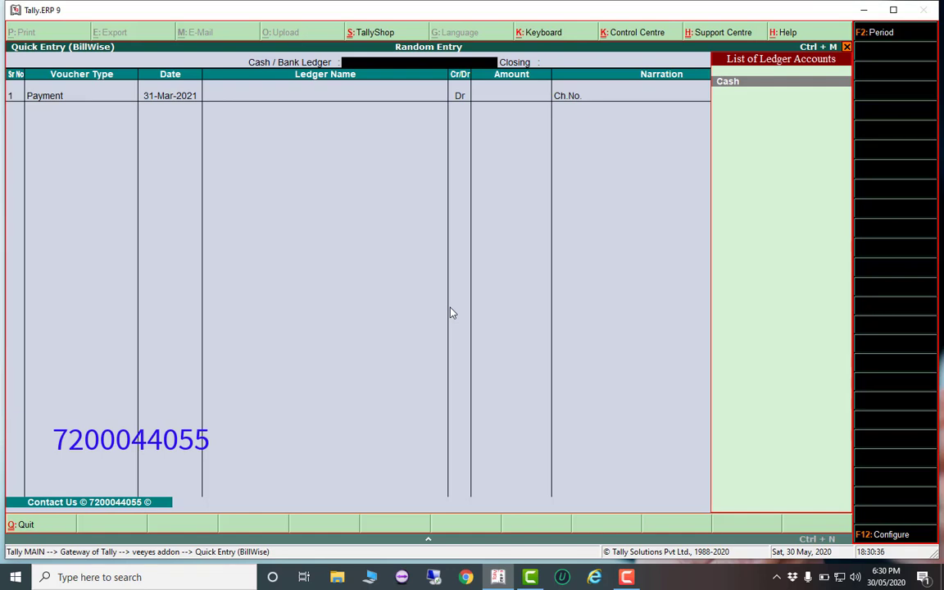
{"action": "key", "text": "Return"}
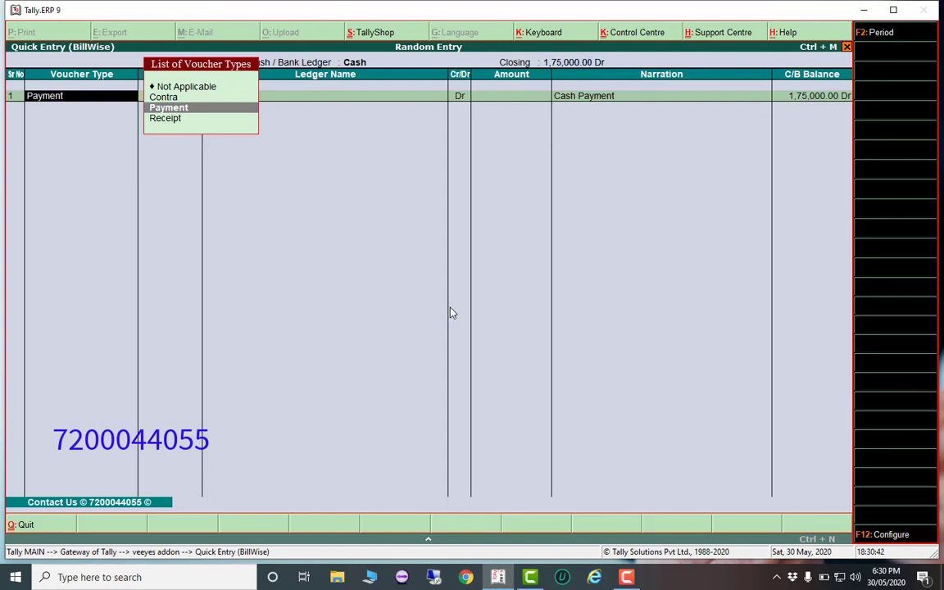
Enter a 31-Mar-2021 Payment to Rent of 15,000
{"action": "key", "text": "Return"}
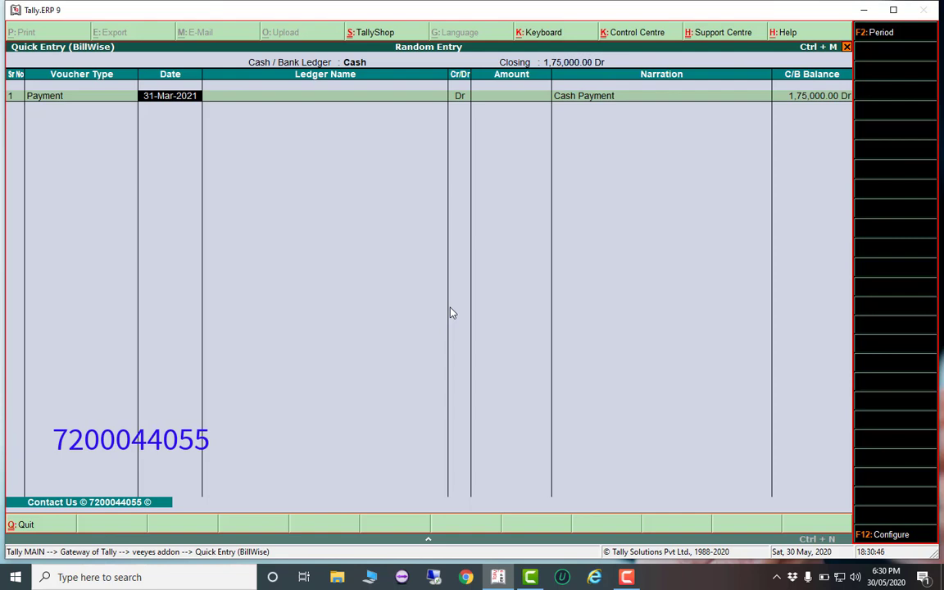
{"action": "key", "text": "Return"}
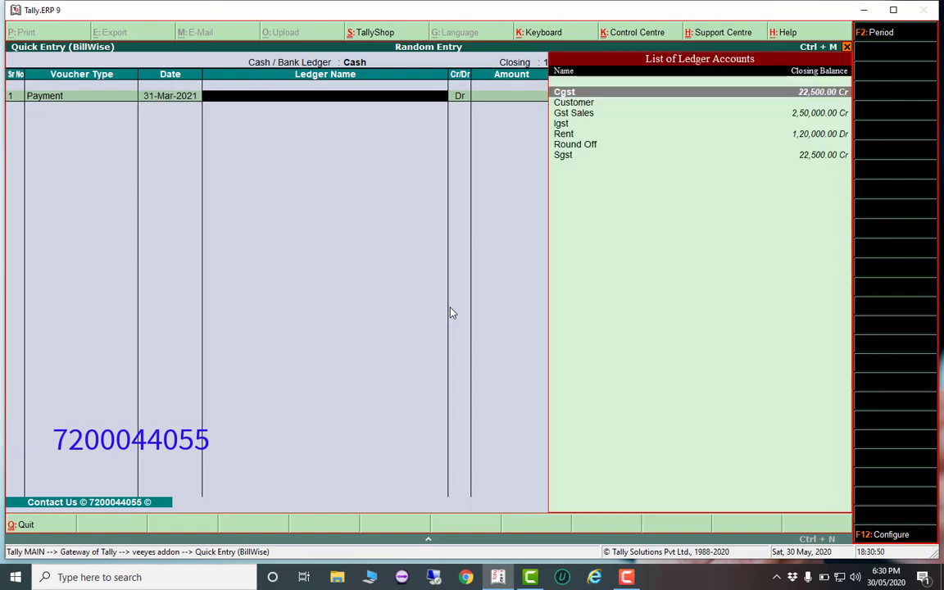
{"action": "key", "text": "Down"}
{"action": "key", "text": "Down"}
{"action": "key", "text": "Down"}
{"action": "key", "text": "Down"}
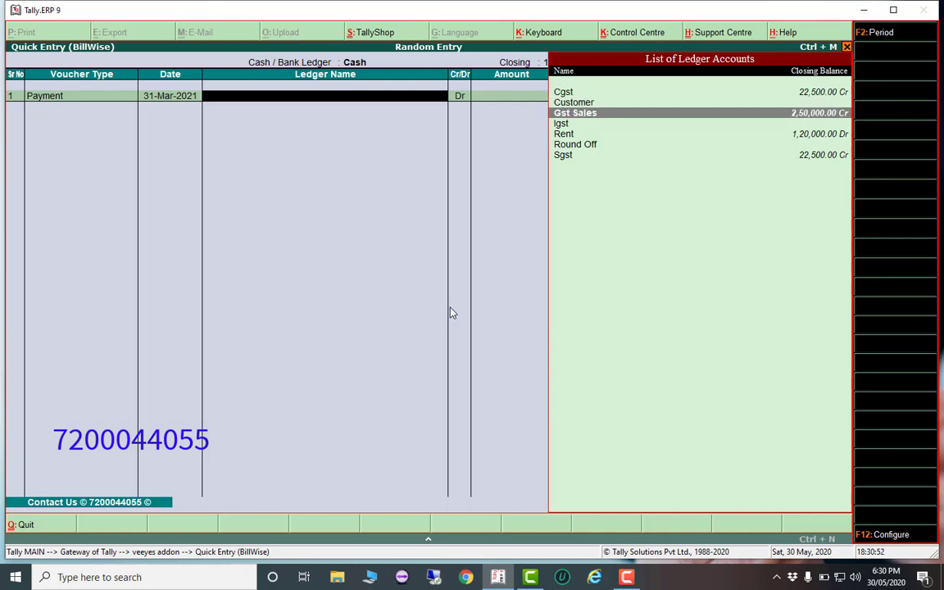
{"action": "key", "text": "Return"}
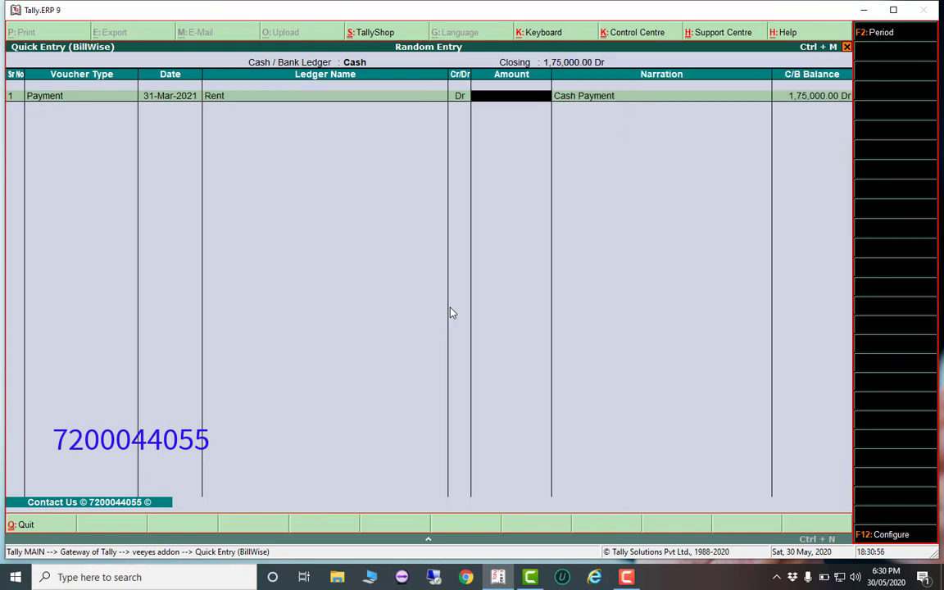
{"action": "type", "text": "15000"}
{"action": "key", "text": "Return"}
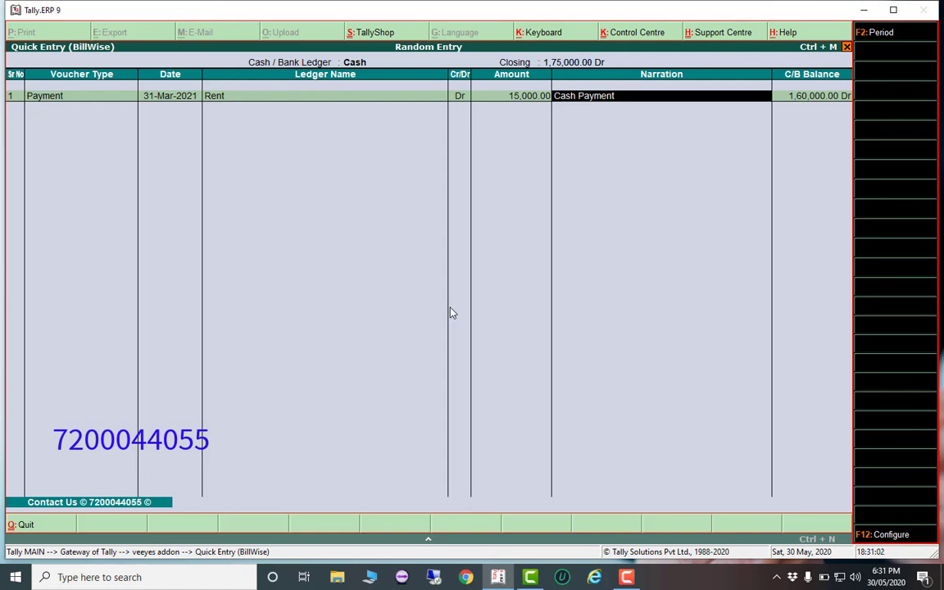
{"action": "key", "text": "Return"}
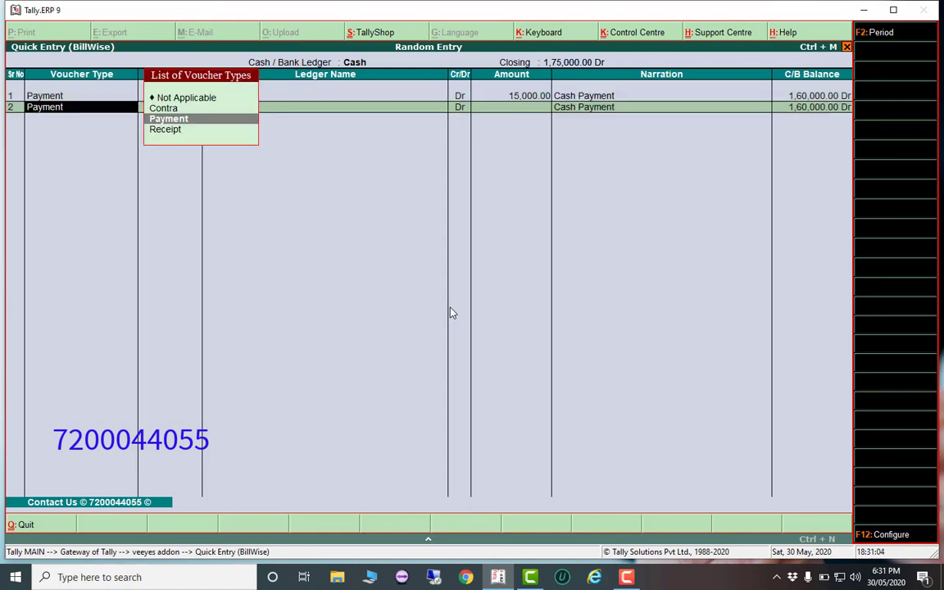
Add a second Payment row to Rent for 25,000
{"action": "key", "text": "Return"}
{"action": "key", "text": "Return"}
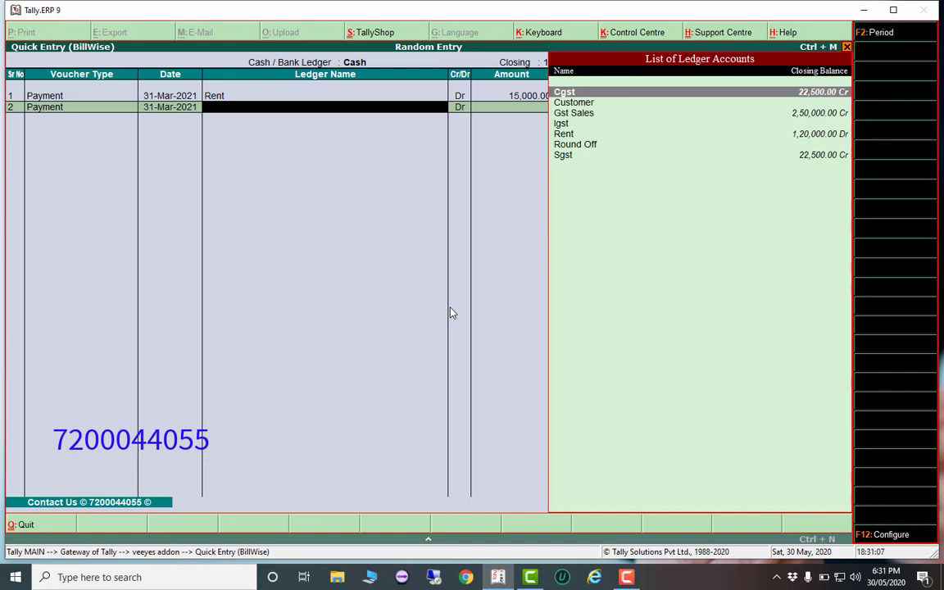
{"action": "key", "text": "Down"}
{"action": "key", "text": "Down"}
{"action": "key", "text": "Down"}
{"action": "key", "text": "Down"}
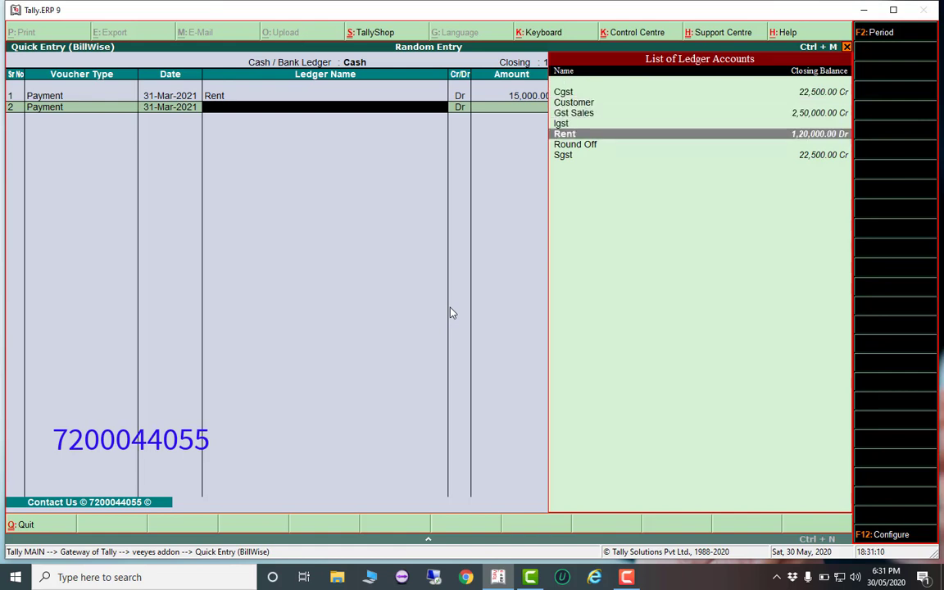
{"action": "key", "text": "Return"}
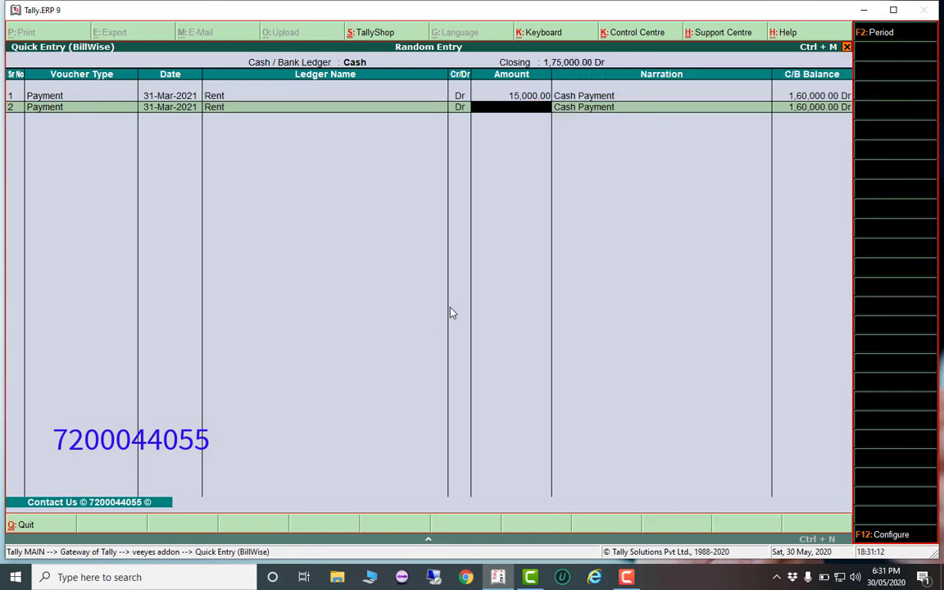
{"action": "type", "text": "25000"}
{"action": "key", "text": "Return"}
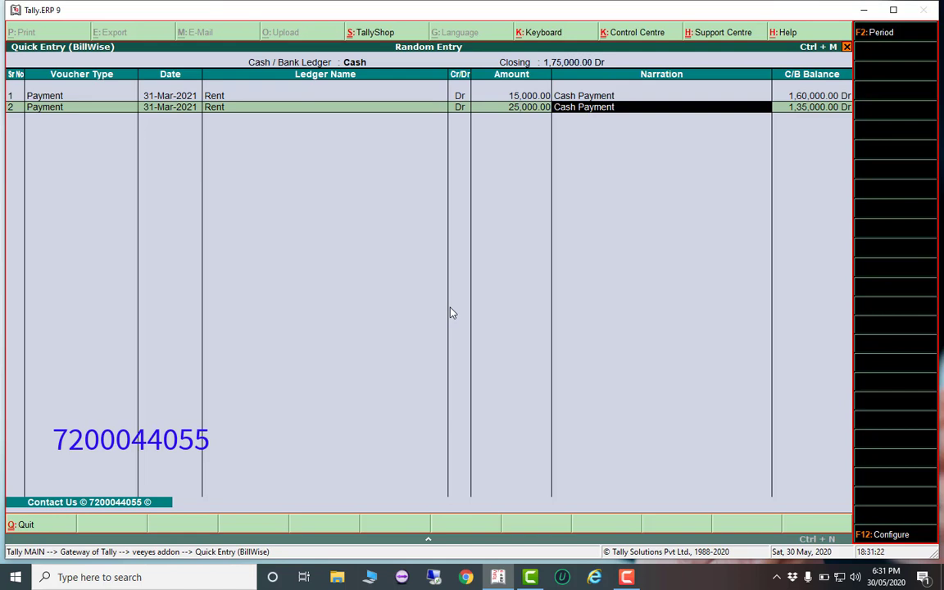
Add a 5,000 Receipt against Rent as row three, then end entry with Not Applicable
{"action": "key", "text": "Return"}
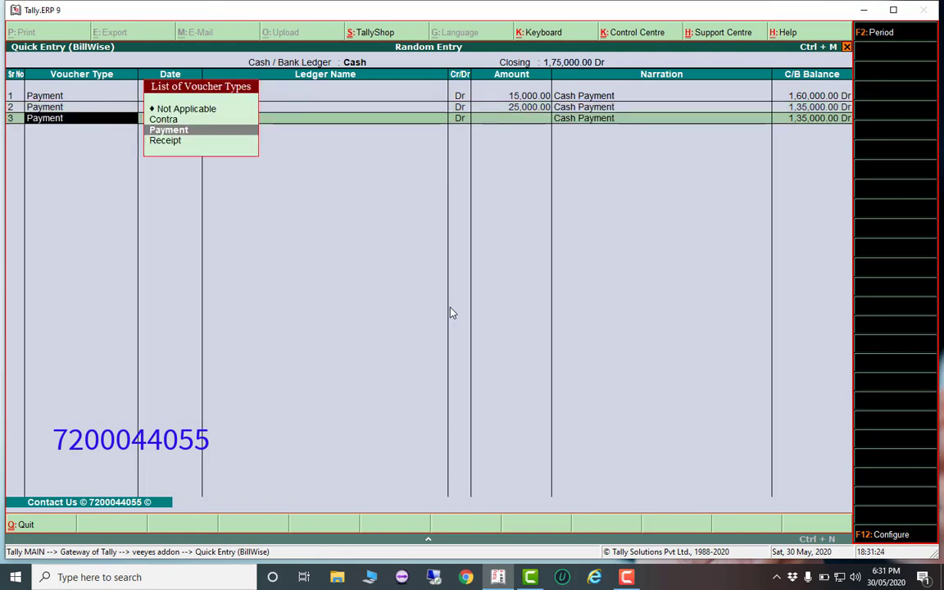
{"action": "key", "text": "Down"}
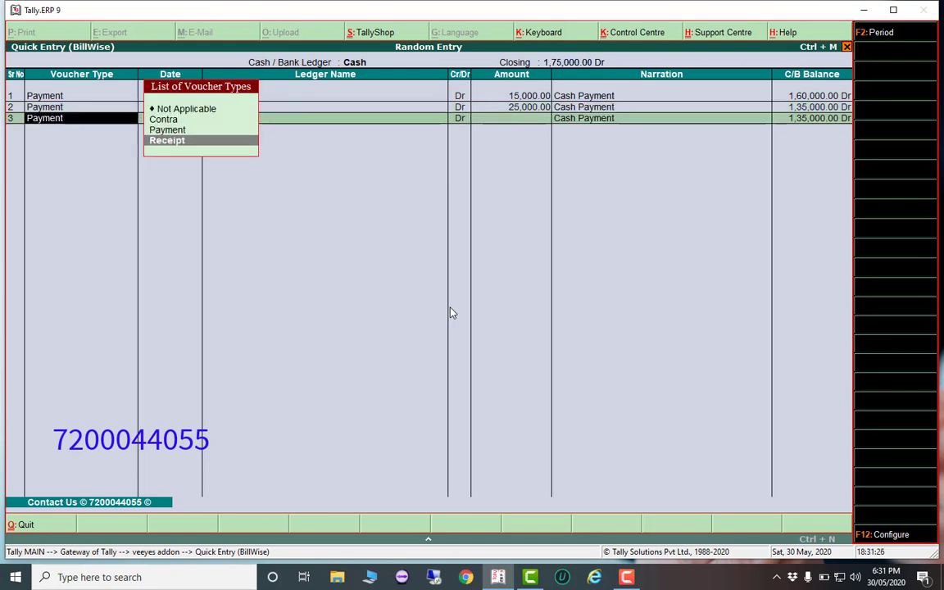
{"action": "key", "text": "Return"}
{"action": "key", "text": "Return"}
{"action": "key", "text": "Down"}
{"action": "key", "text": "Down"}
{"action": "key", "text": "Down"}
{"action": "key", "text": "Down"}
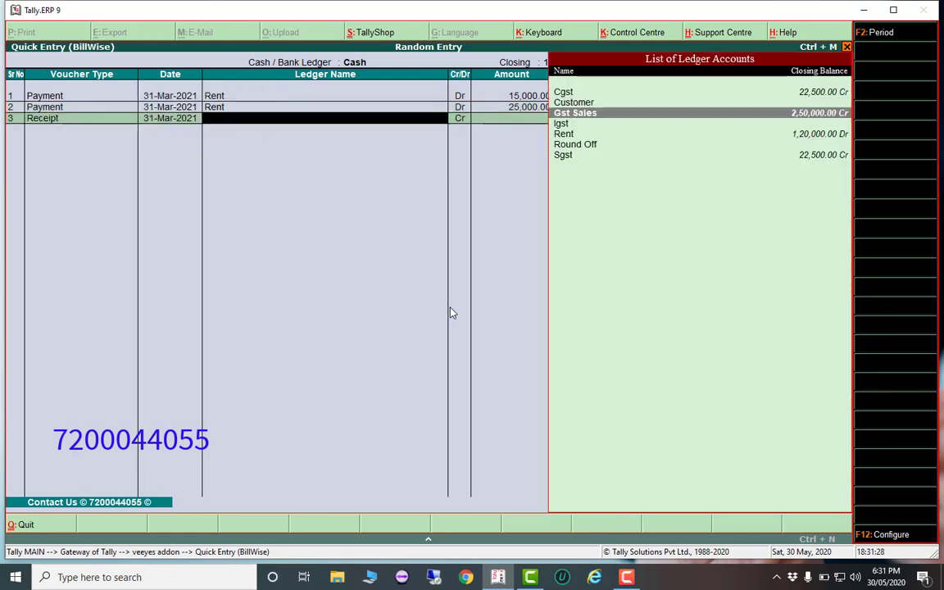
{"action": "key", "text": "Return"}
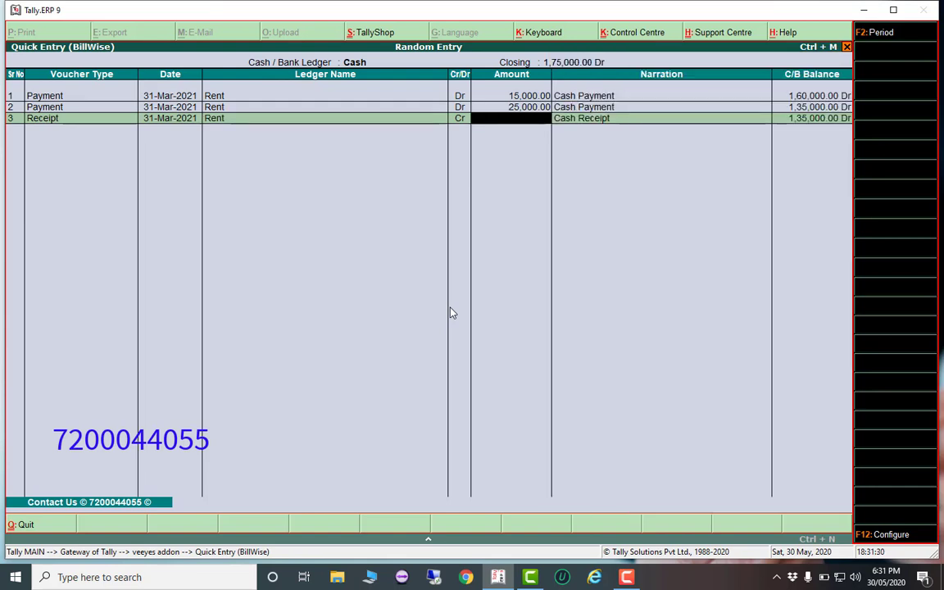
{"action": "type", "text": "5000"}
{"action": "key", "text": "Return"}
{"action": "key", "text": "Return"}
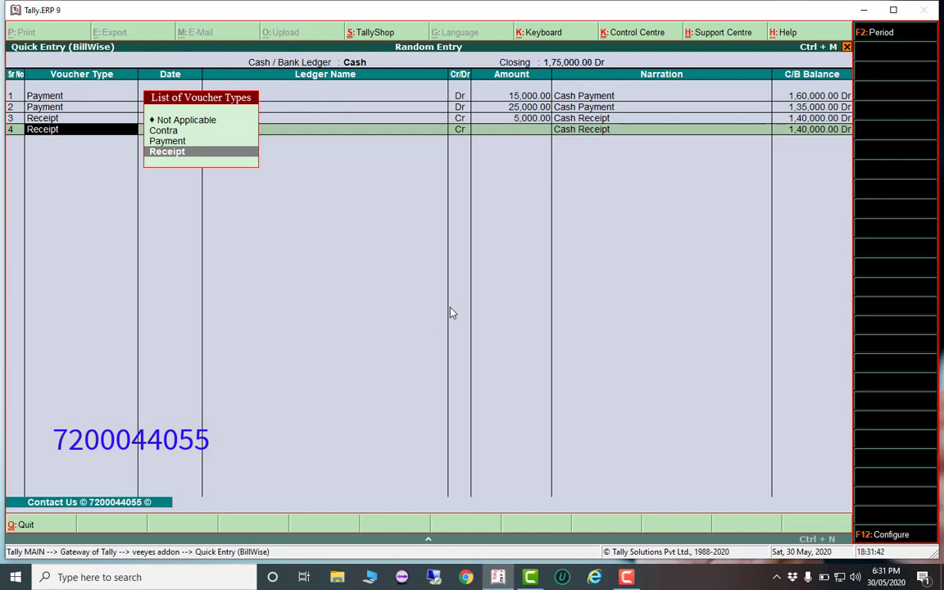
{"action": "key", "text": "Up"}
{"action": "key", "text": "Up"}
{"action": "key", "text": "Up"}
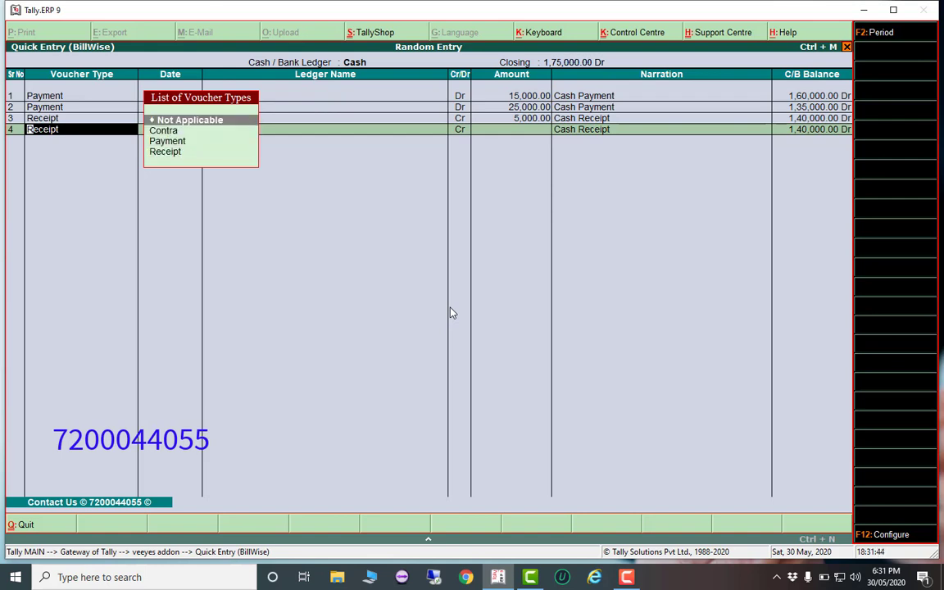
{"action": "key", "text": "Return"}
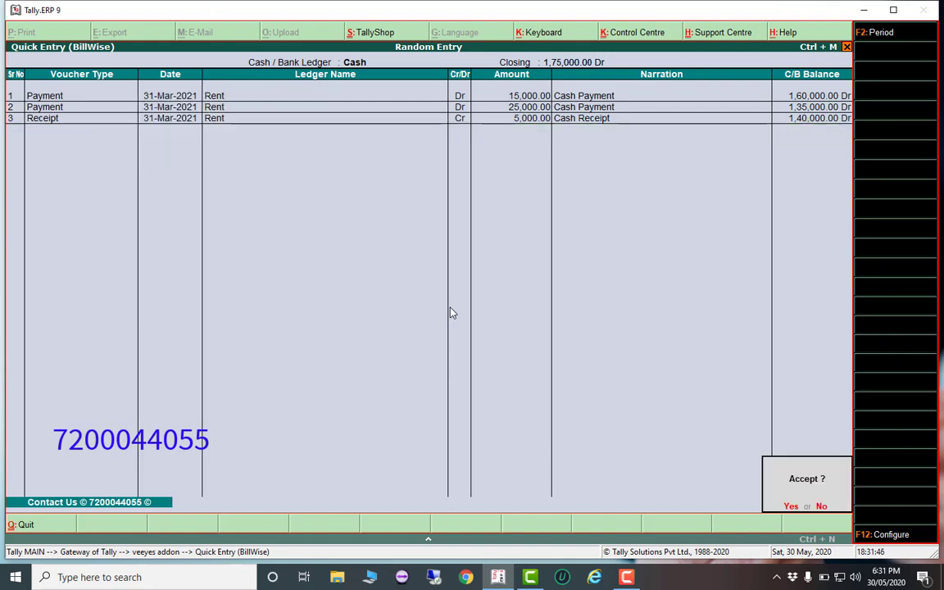
Accept the quick entries and open the voucher Statistics report
{"action": "key", "text": "y"}
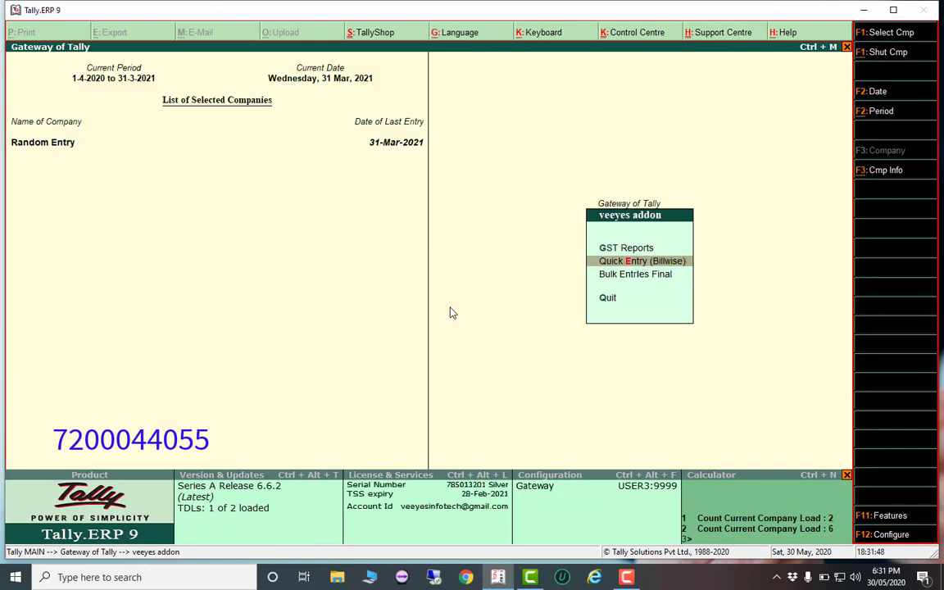
{"action": "key", "text": "Escape"}
{"action": "key", "text": "y"}
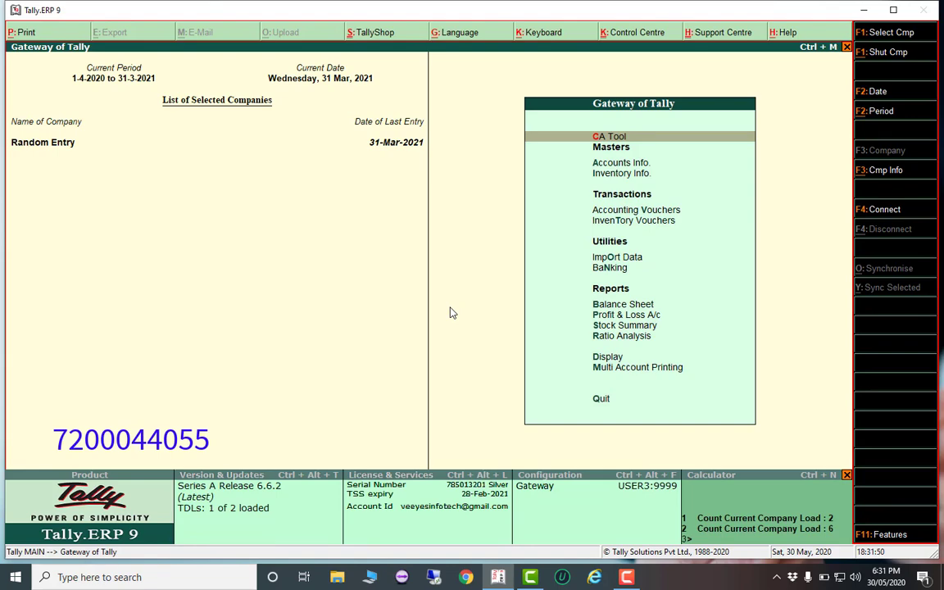
{"action": "key", "text": "d"}
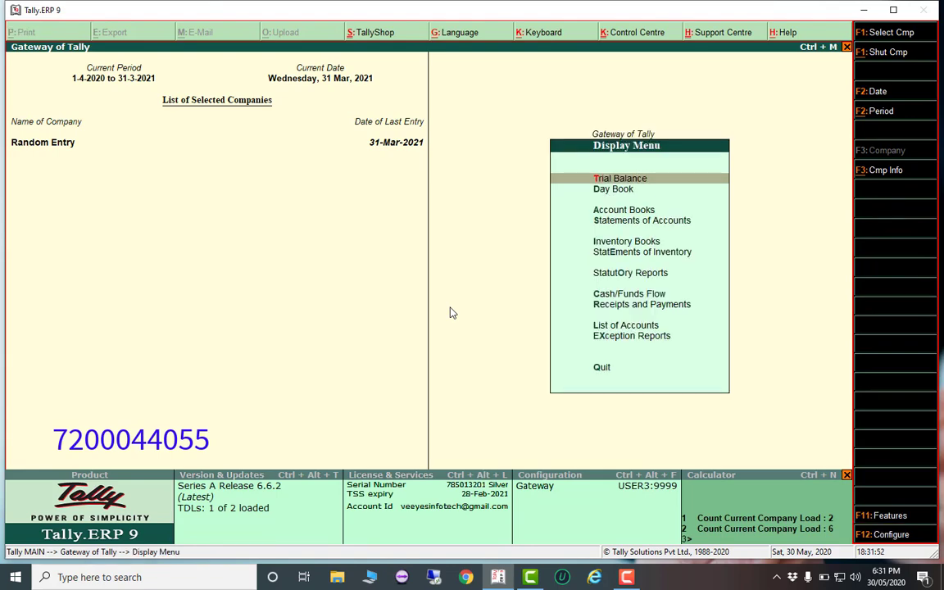
{"action": "key", "text": "s"}
{"action": "key", "text": "s"}
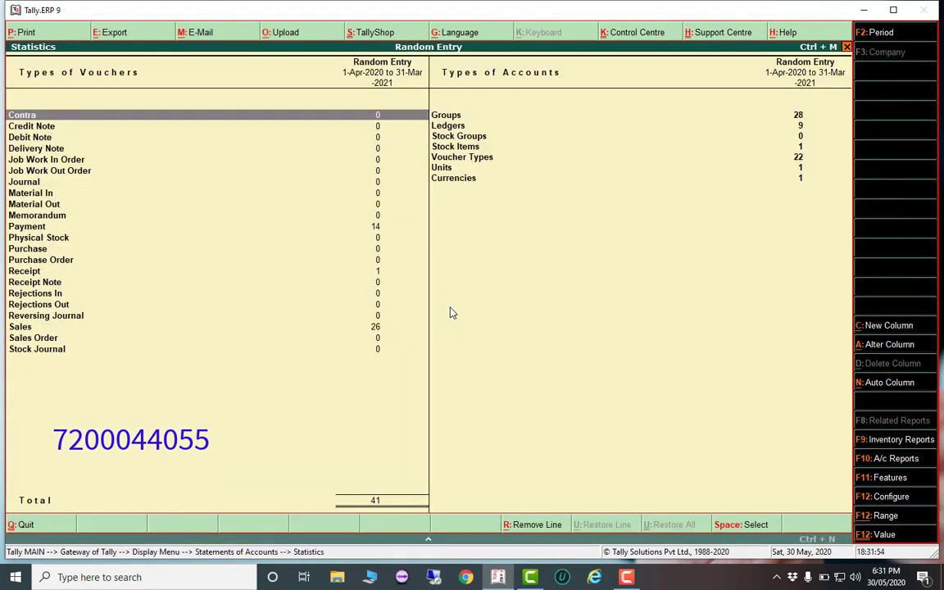
Drill into March Payment vouchers, view voucher No. 14, and return to the monthly register
{"action": "key", "text": "Down"}
{"action": "key", "text": "Down"}
{"action": "key", "text": "Down"}
{"action": "key", "text": "Down"}
{"action": "key", "text": "Down"}
{"action": "key", "text": "Down"}
{"action": "key", "text": "Down"}
{"action": "key", "text": "Down"}
{"action": "key", "text": "Down"}
{"action": "key", "text": "Down"}
{"action": "key", "text": "Return"}
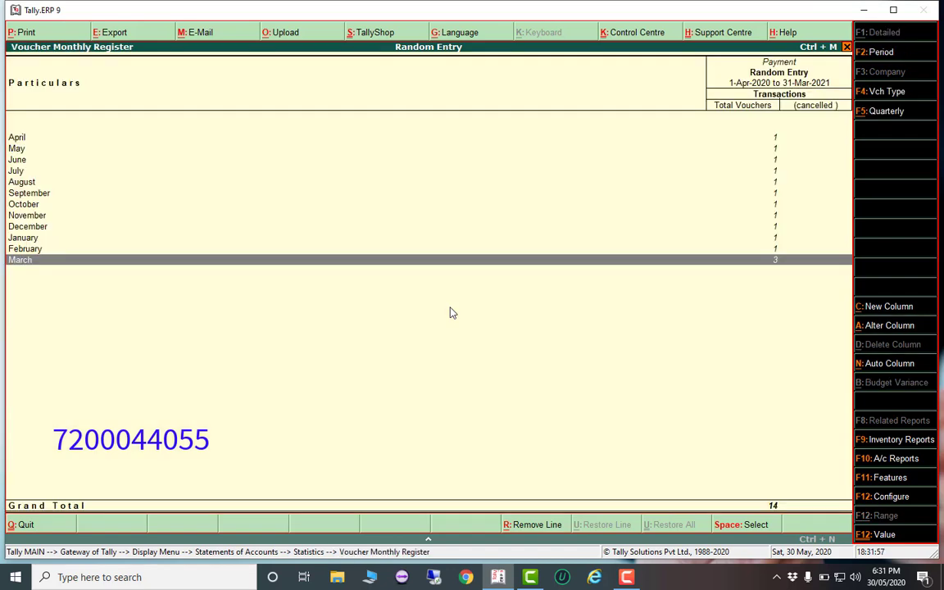
{"action": "key", "text": "Return"}
{"action": "key", "text": "Down"}
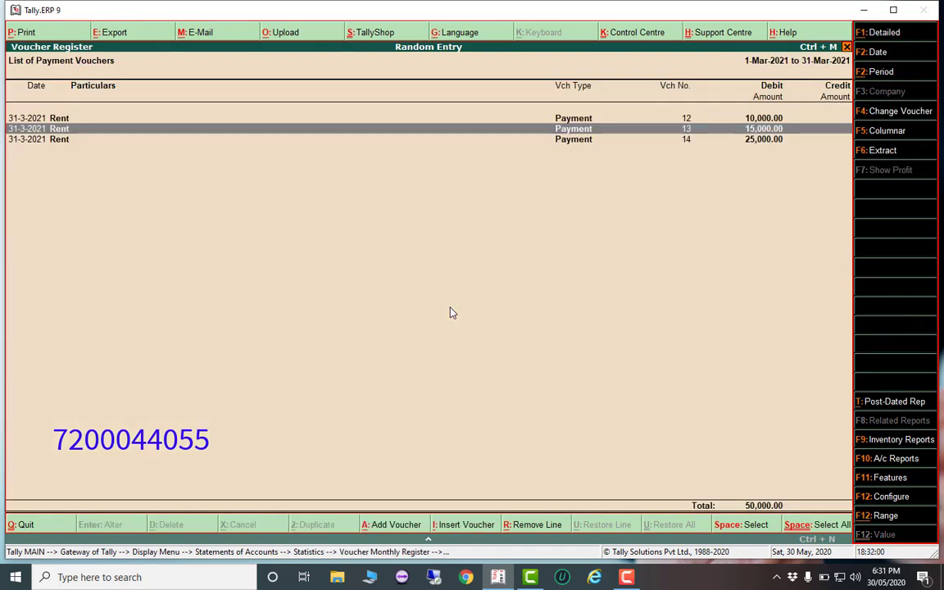
{"action": "key", "text": "Down"}
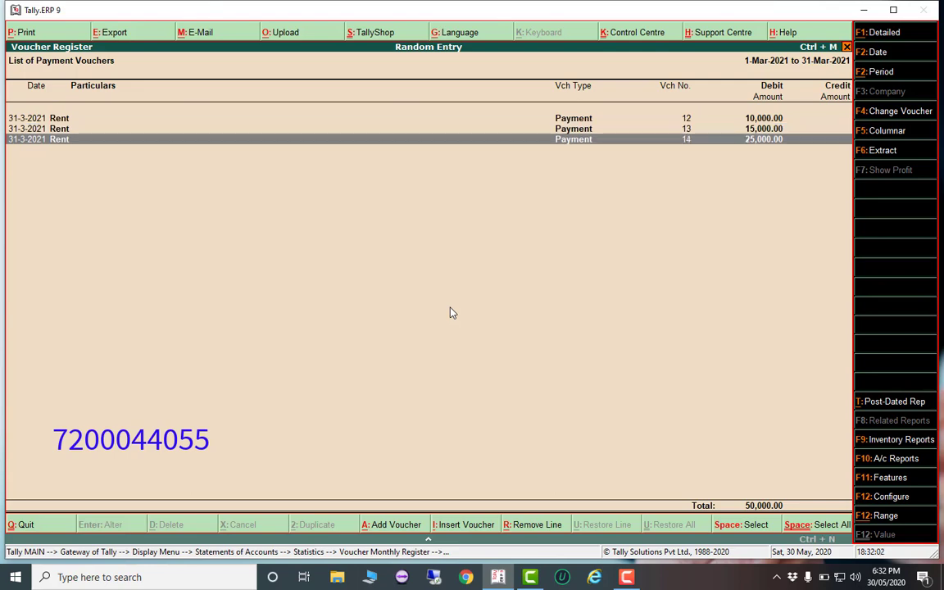
{"action": "key", "text": "Return"}
{"action": "key", "text": "Escape"}
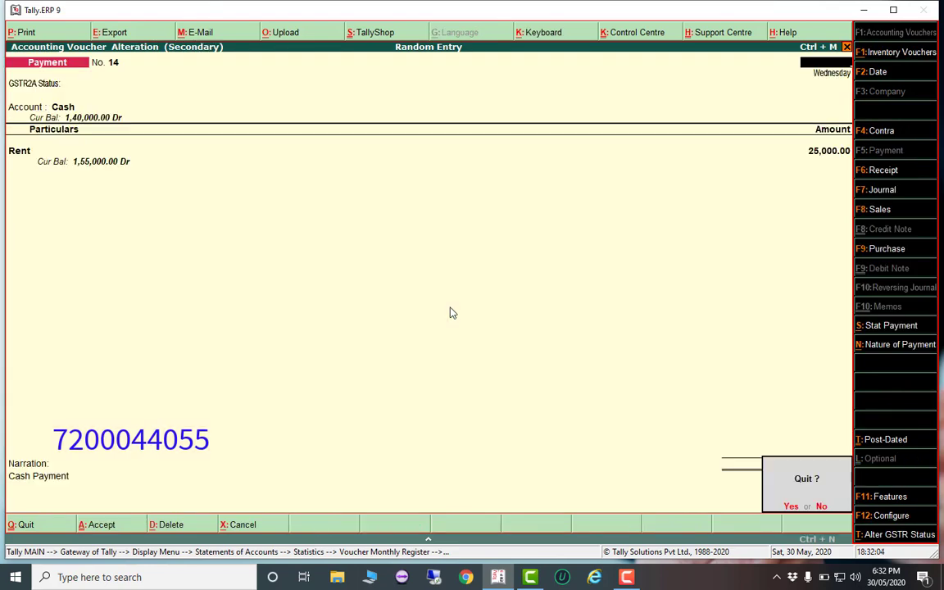
{"action": "key", "text": "y"}
{"action": "key", "text": "Escape"}
{"action": "key", "text": "Escape"}
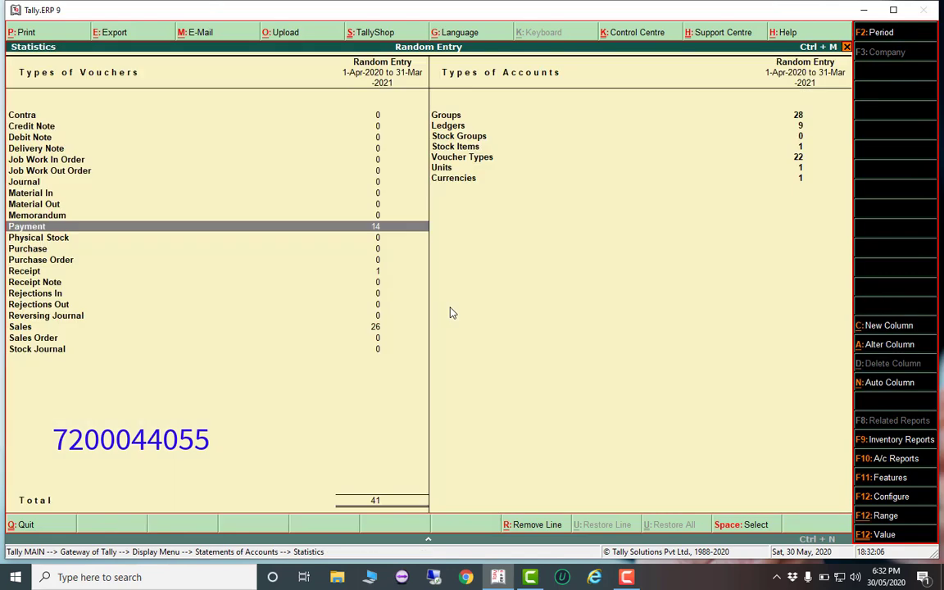
Open March Receipt voucher No. 1 for 5,000 Rent, then back out of the statistics reports
{"action": "key", "text": "Down"}
{"action": "key", "text": "Down"}
{"action": "key", "text": "Down"}
{"action": "key", "text": "Down"}
{"action": "key", "text": "Return"}
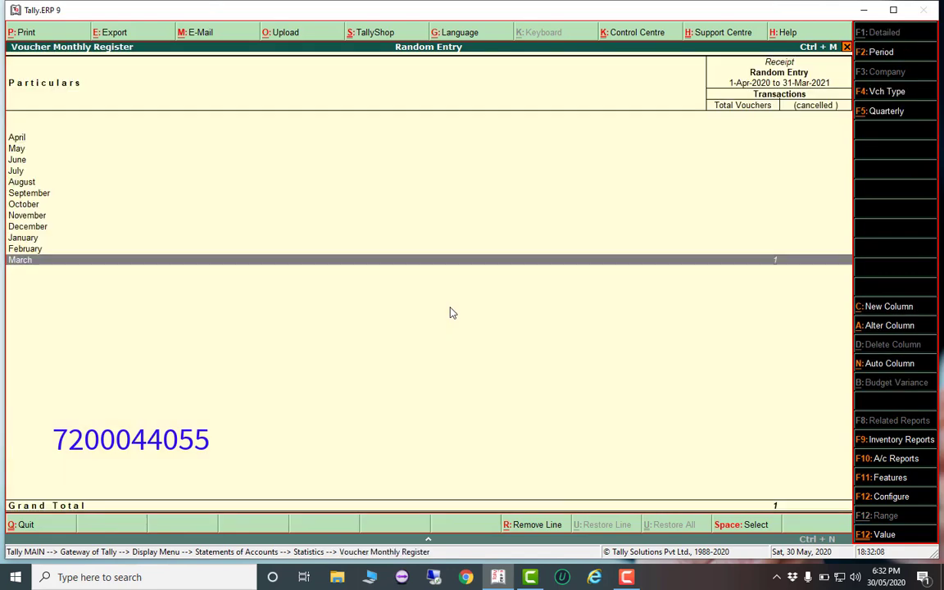
{"action": "key", "text": "Return"}
{"action": "key", "text": "Return"}
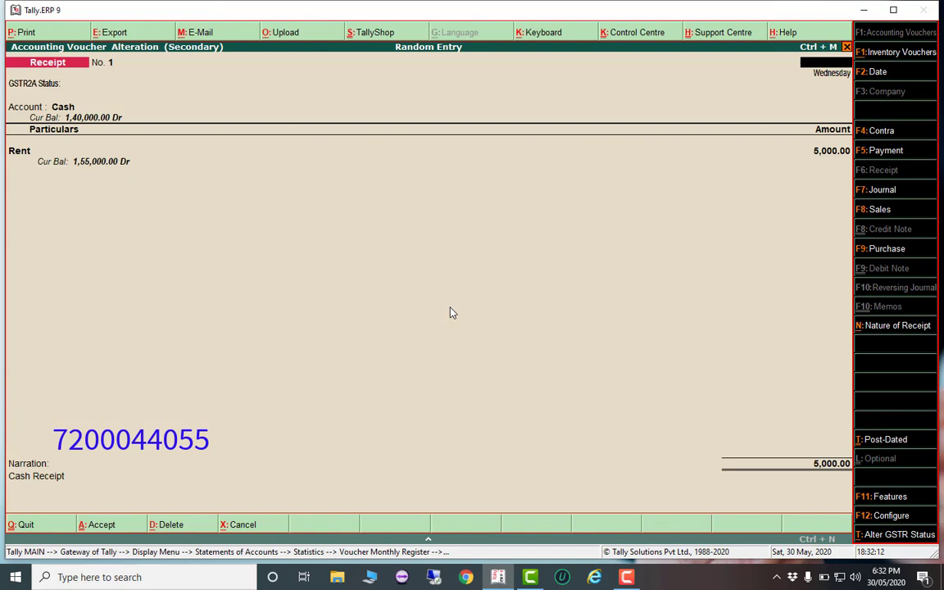
{"action": "key", "text": "Escape"}
{"action": "key", "text": "Return"}
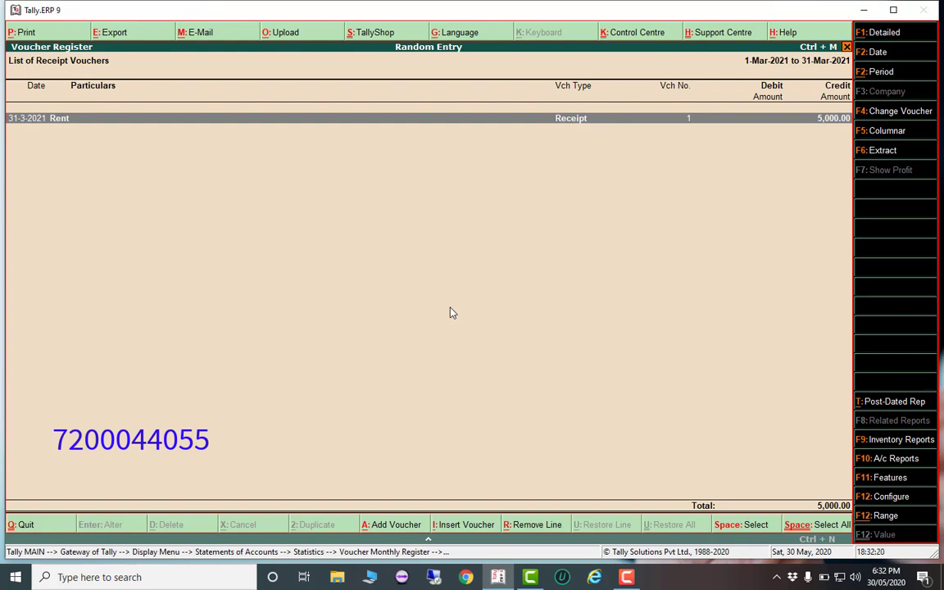
{"action": "key", "text": "Escape"}
{"action": "key", "text": "Escape"}
{"action": "key", "text": "Escape"}
{"action": "key", "text": "Escape"}
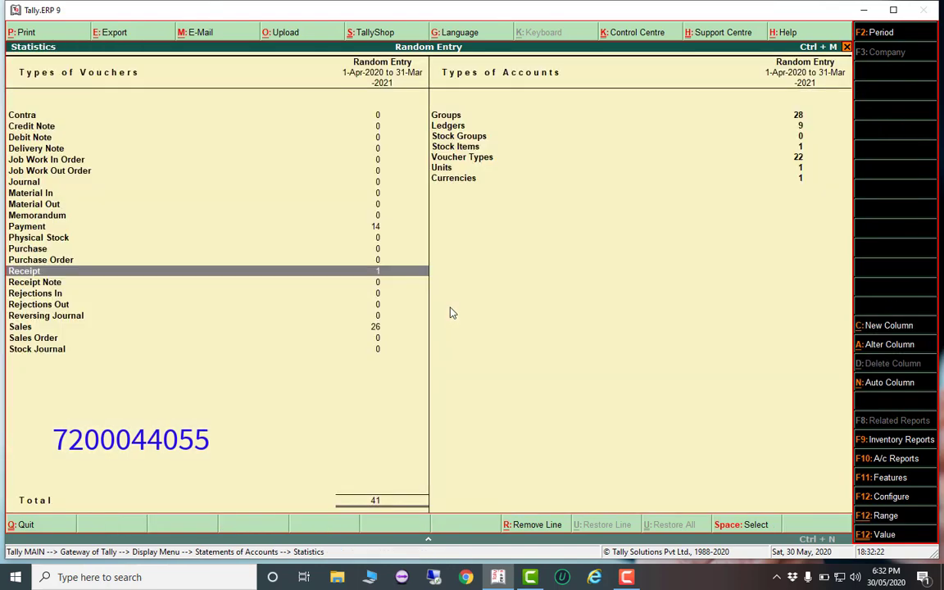
{"action": "key", "text": "Escape"}
{"action": "key", "text": "Escape"}
{"action": "key", "text": "Escape"}
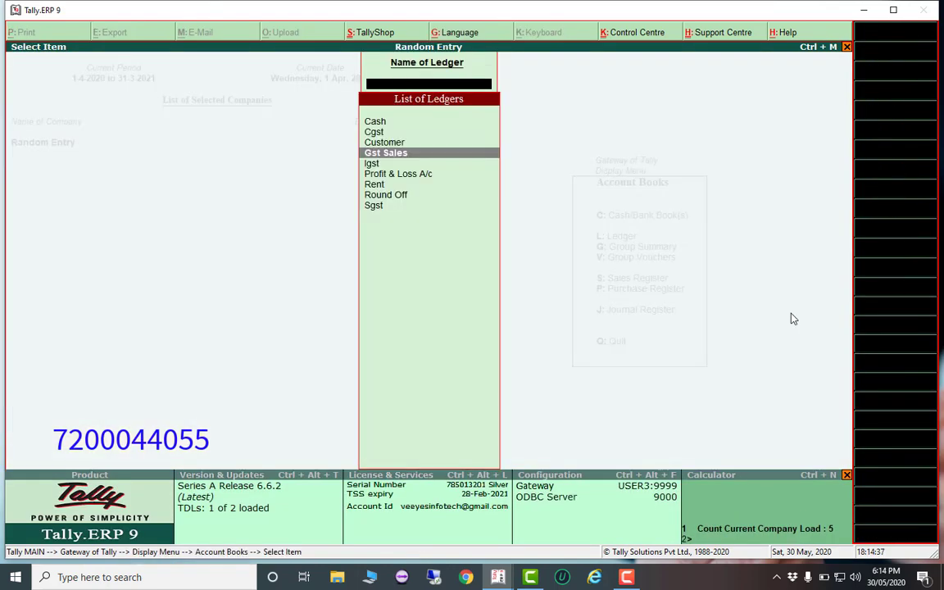
Back out to the Gateway and quit Tally.ERP 9
{"action": "key", "text": "Escape"}
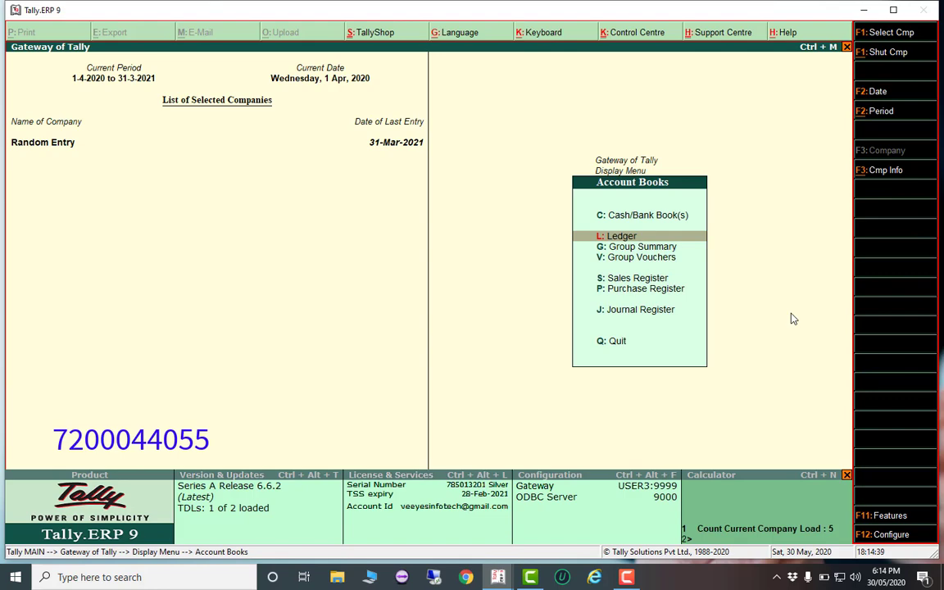
{"action": "key", "text": "Escape"}
{"action": "key", "text": "Escape"}
{"action": "key", "text": "Escape"}
{"action": "key", "text": "Escape"}
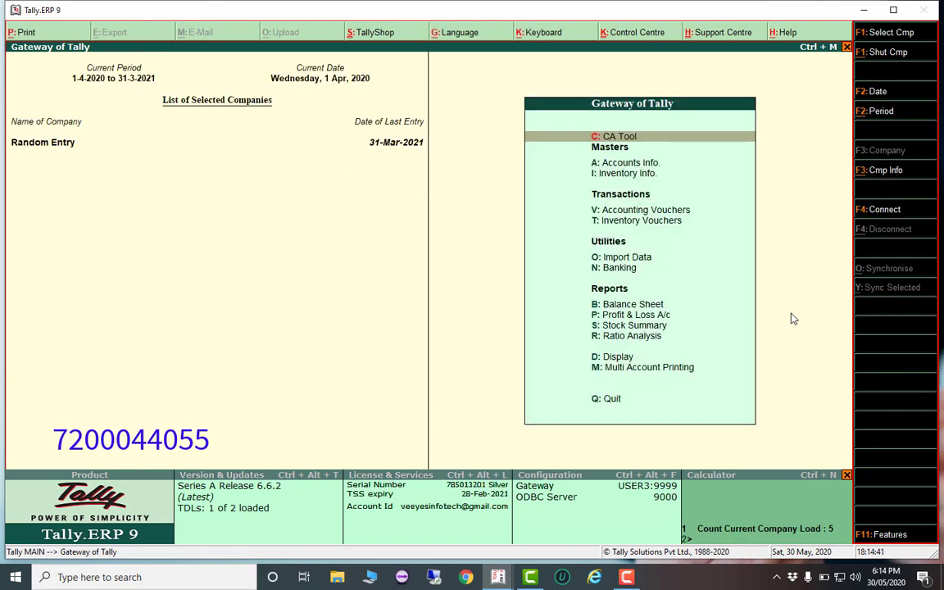
{"action": "key", "text": "Escape"}
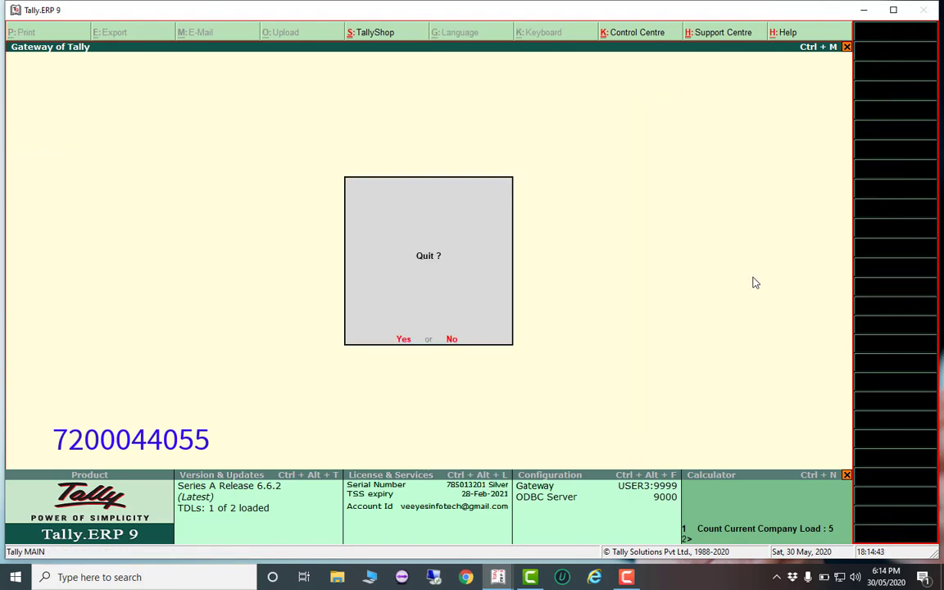
{"action": "key", "text": "Return"}
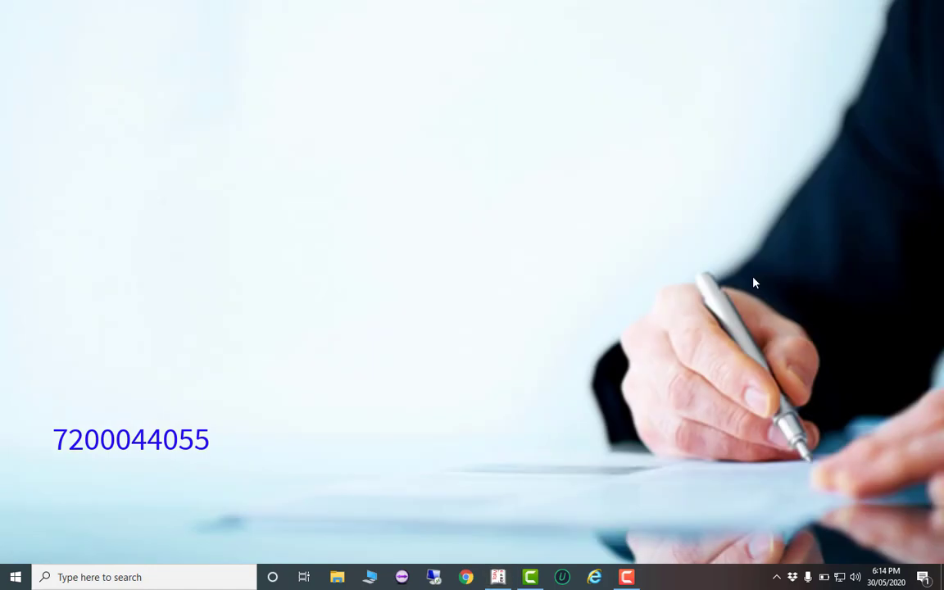
Relaunch Tally from the taskbar with the RCM company and open Display > Account Books
{"action": "left_click", "coordinate": [500, 577]}
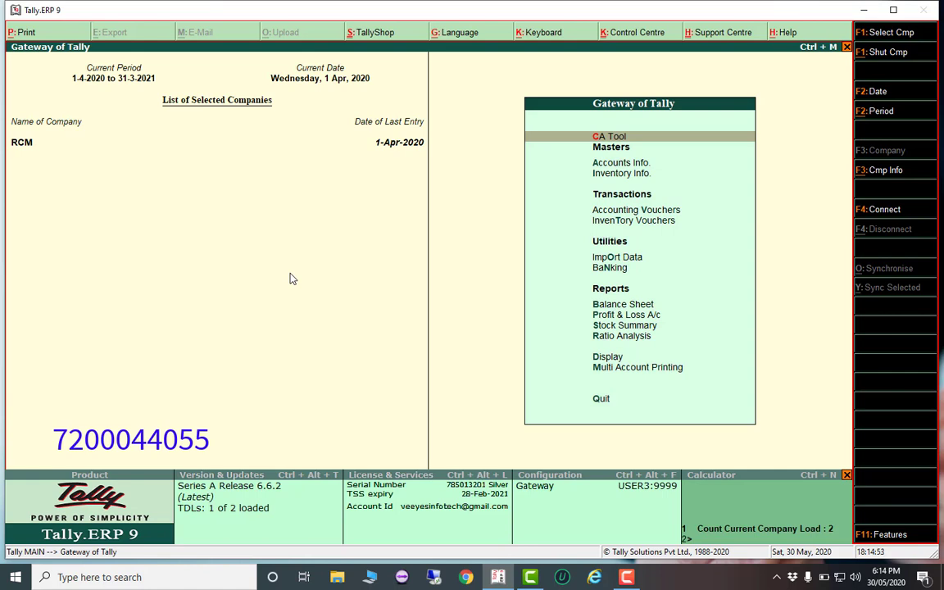
{"action": "key", "text": "d"}
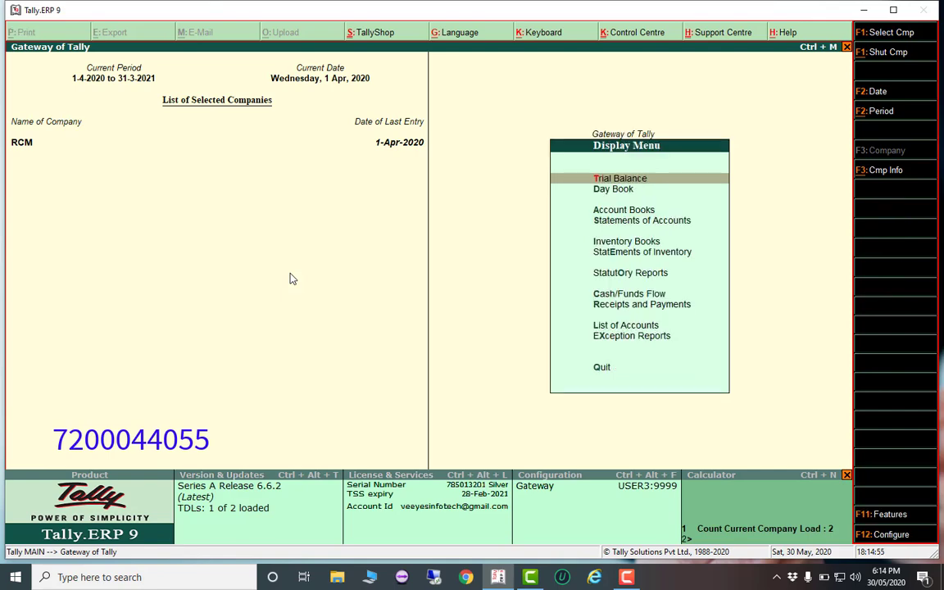
{"action": "key", "text": "a"}
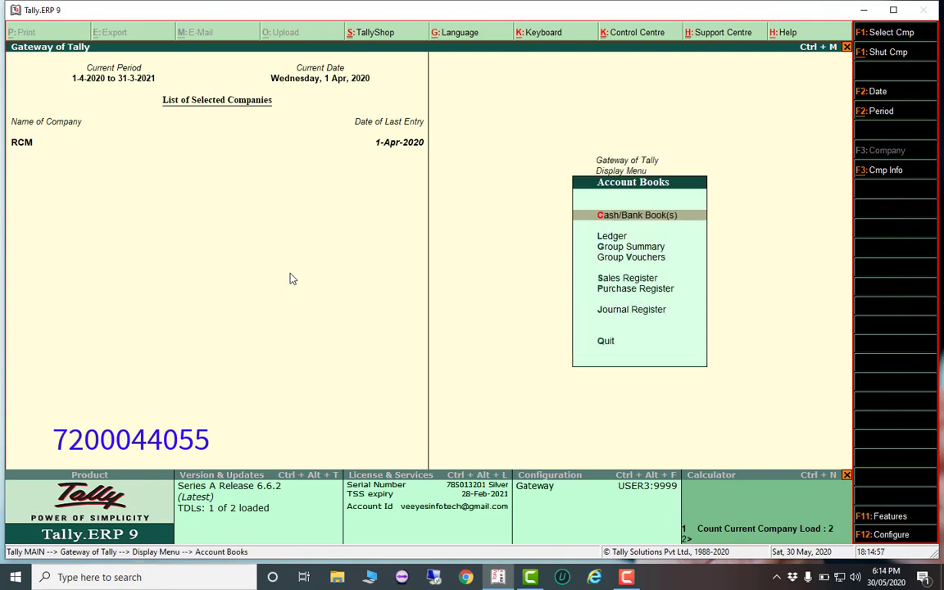
{"action": "key", "text": "Escape"}
{"action": "key", "text": "Escape"}
{"action": "key", "text": "Escape"}
{"action": "key", "text": "Escape"}
Open purchase voucher 1 from the Day Book and select its Transport Charges line
{"action": "key", "text": "d"}
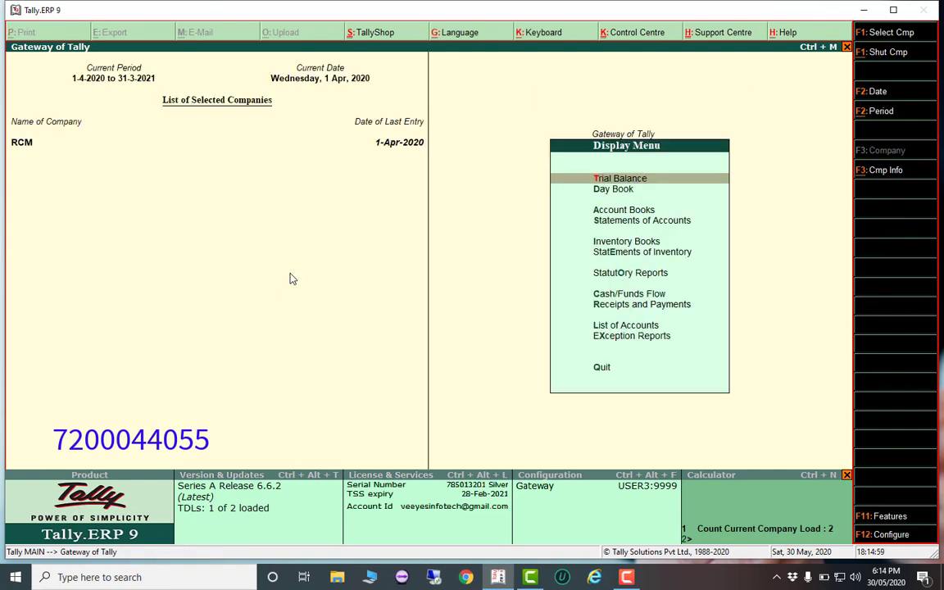
{"action": "key", "text": "y"}
{"action": "key", "text": "Return"}
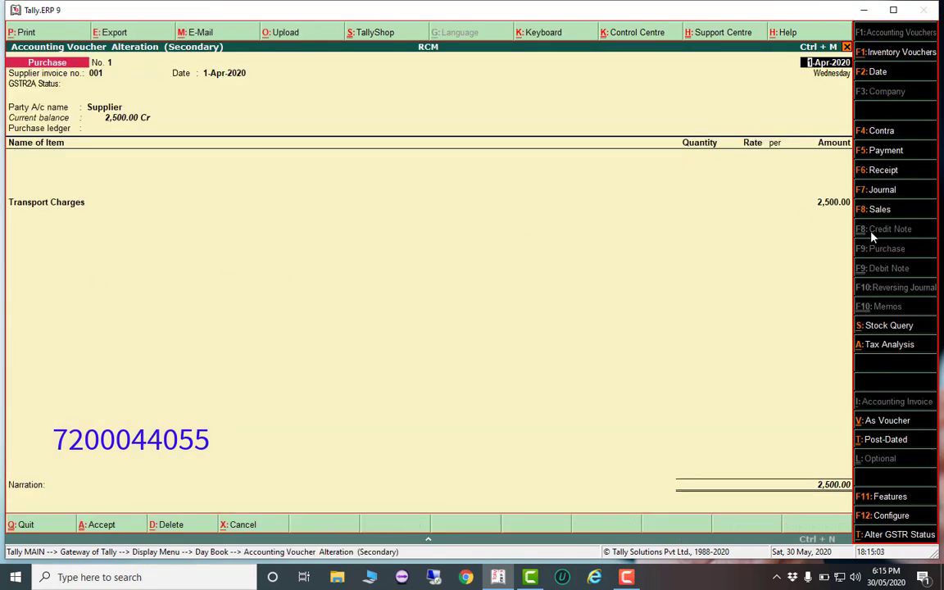
{"action": "left_click", "coordinate": [74, 209]}
{"action": "left_click", "coordinate": [70, 209]}
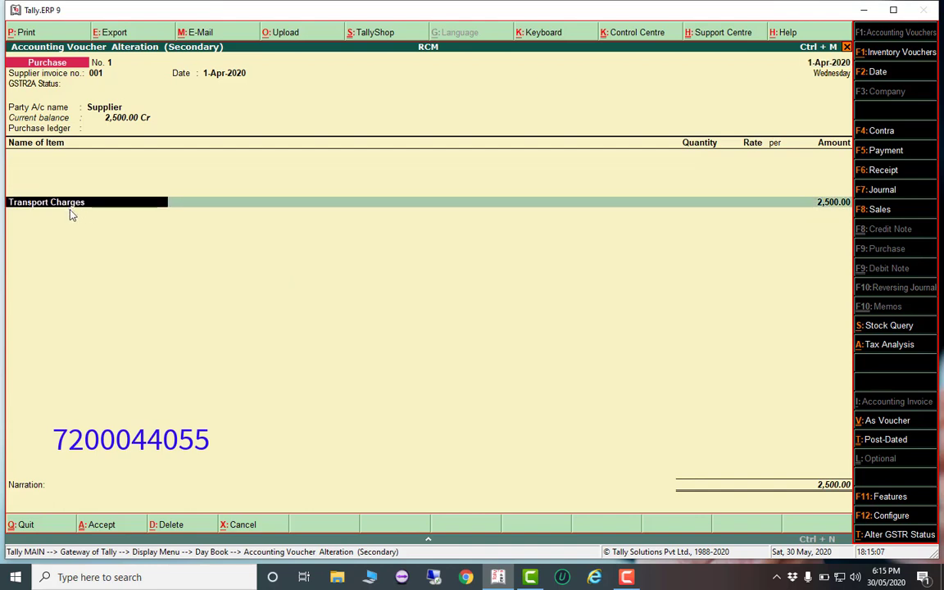
Check that the Transport Charges ledger has reverse charge applicable at 5% integrated tax
{"action": "key", "text": "ctrl+Return"}
{"action": "key", "text": "Return"}
{"action": "key", "text": "Return"}
{"action": "key", "text": "Return"}
{"action": "key", "text": "Return"}
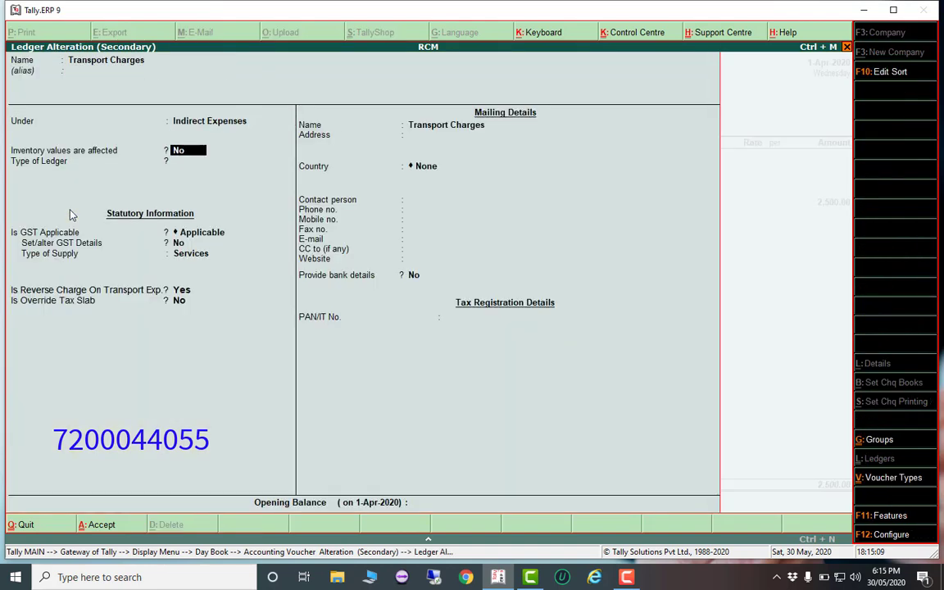
{"action": "key", "text": "Return"}
{"action": "type", "text": "y"}
{"action": "key", "text": "Return"}
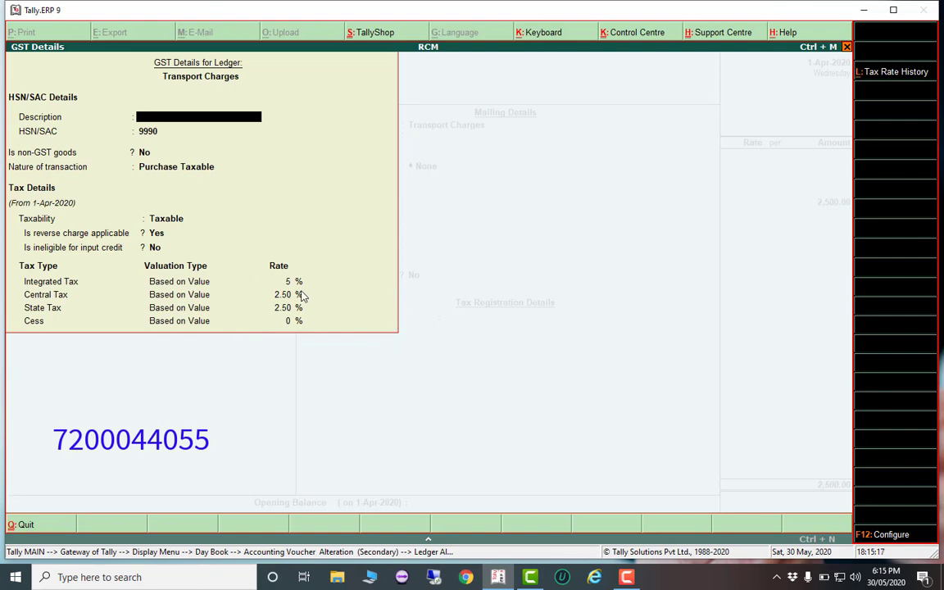
{"action": "key", "text": "Escape"}
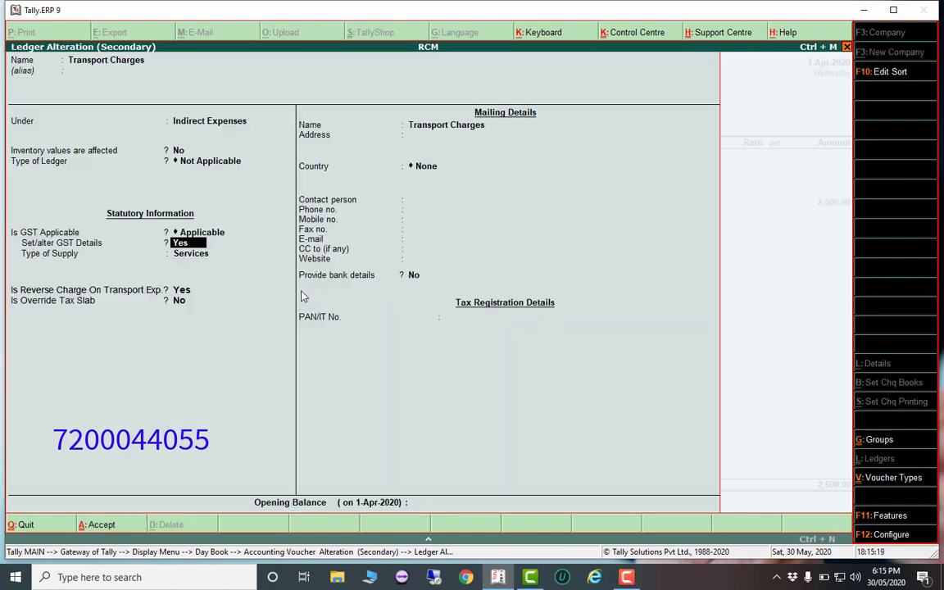
{"action": "key", "text": "Escape"}
{"action": "key", "text": "y"}
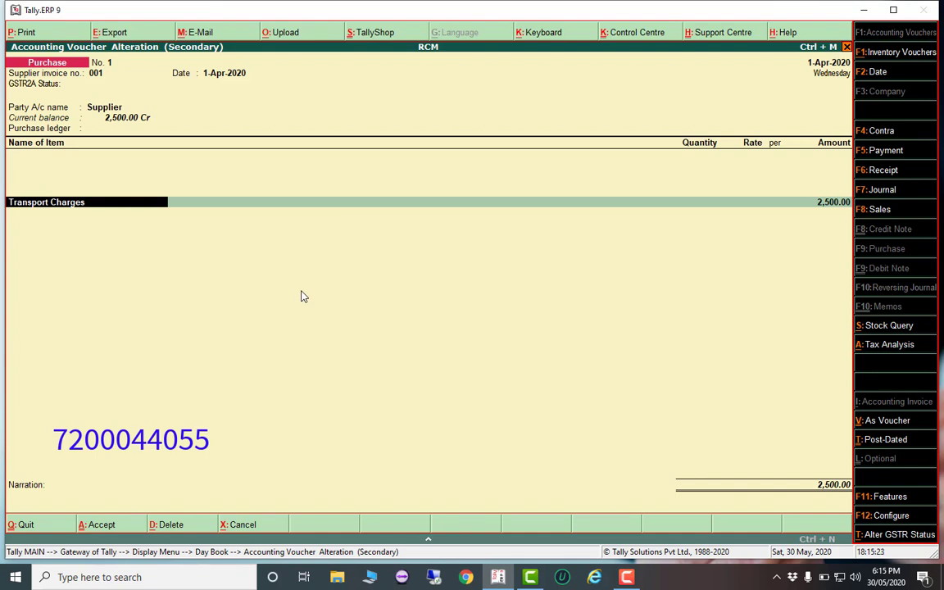
Close purchase voucher 1 and return to the Gateway of Tally
{"action": "key", "text": "Escape"}
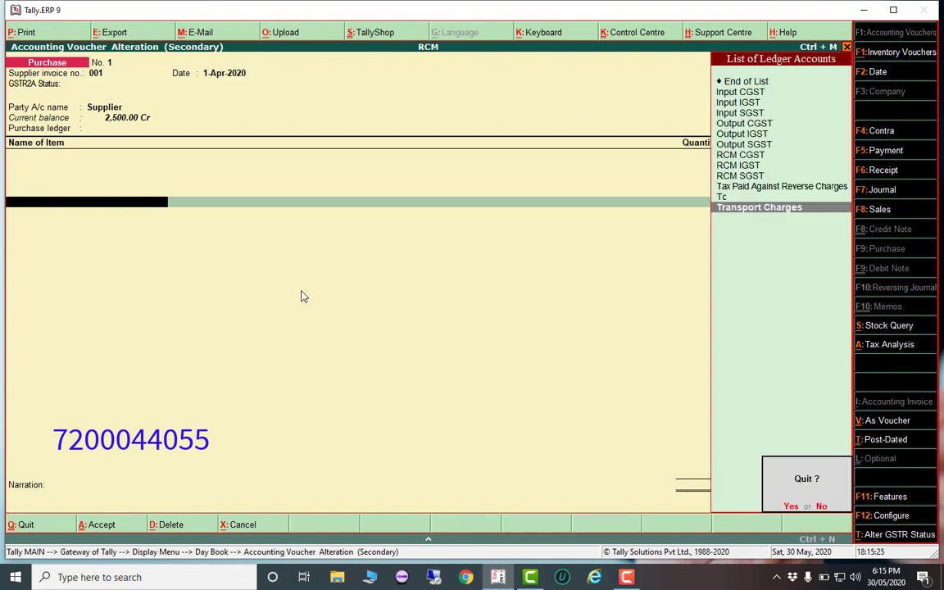
{"action": "key", "text": "y"}
{"action": "key", "text": "Escape"}
{"action": "key", "text": "Escape"}
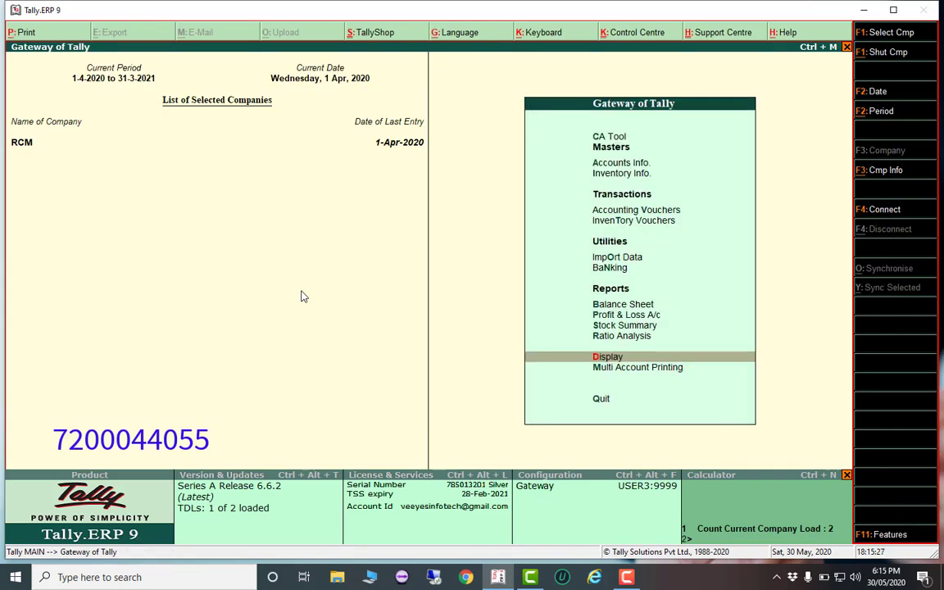
Open the GSTR-Reverse Charge Report from the veeyes addon's GST Reports menu
{"action": "key", "text": "Up"}
{"action": "key", "text": "Up"}
{"action": "key", "text": "Up"}
{"action": "key", "text": "Up"}
{"action": "key", "text": "Up"}
{"action": "key", "text": "Up"}
{"action": "key", "text": "Up"}
{"action": "key", "text": "Up"}
{"action": "key", "text": "Up"}
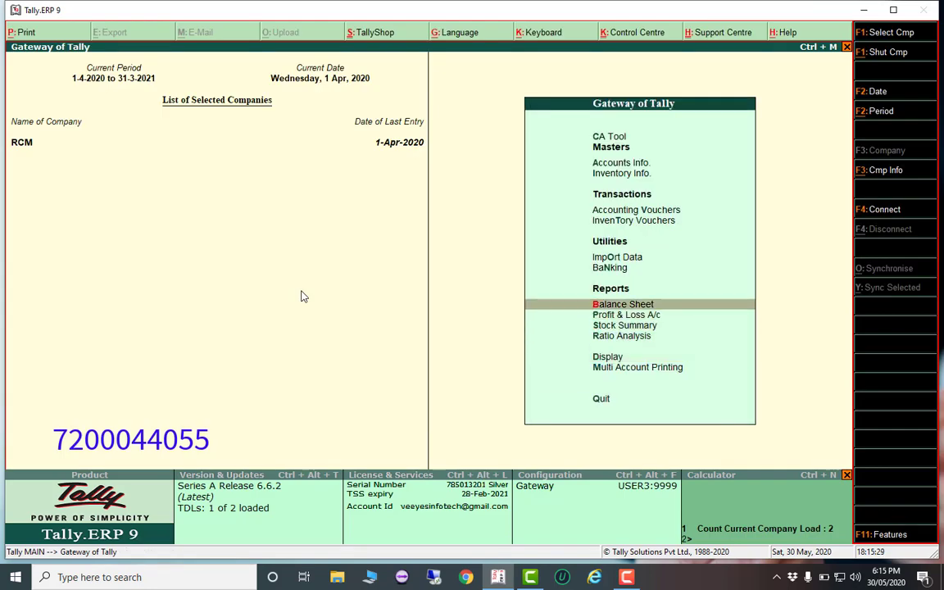
{"action": "key", "text": "Up"}
{"action": "key", "text": "Up"}
{"action": "key", "text": "Return"}
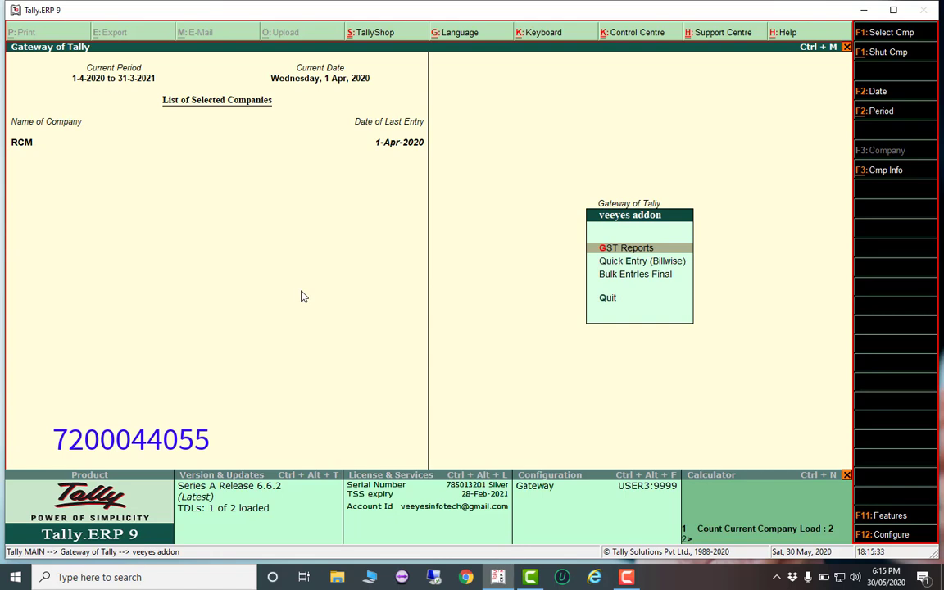
{"action": "key", "text": "Return"}
{"action": "key", "text": "Down"}
{"action": "key", "text": "Down"}
{"action": "key", "text": "Down"}
{"action": "key", "text": "Down"}
{"action": "key", "text": "Down"}
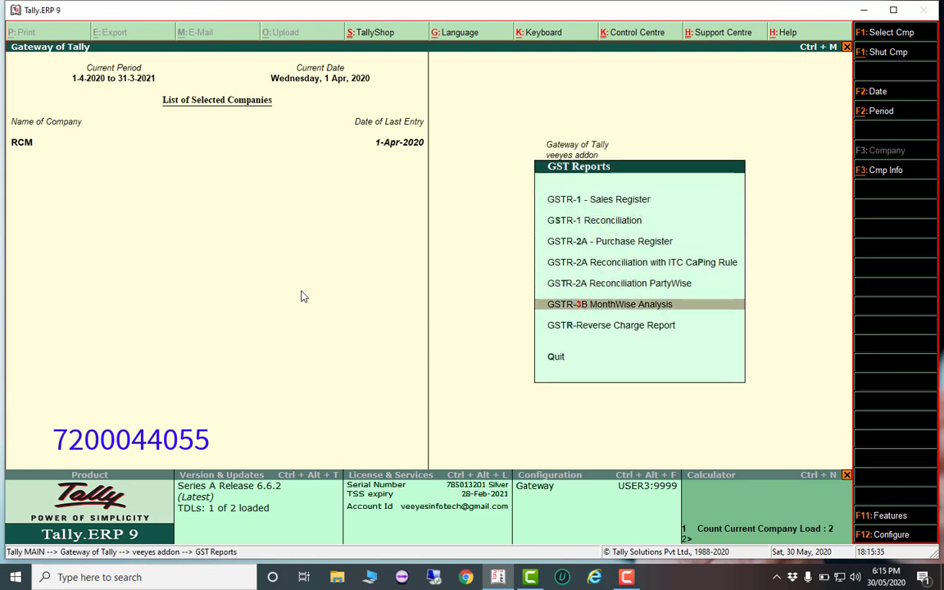
{"action": "key", "text": "Down"}
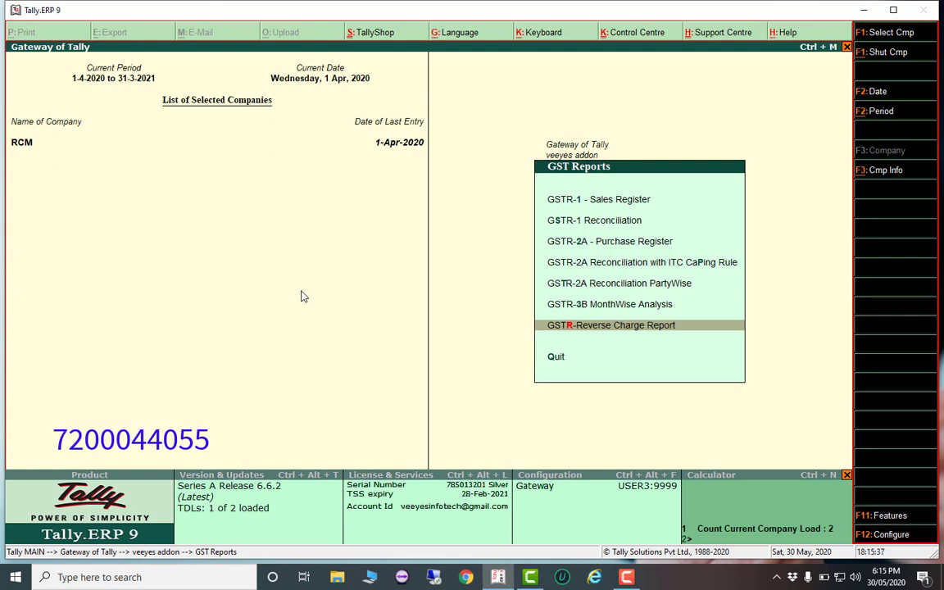
{"action": "key", "text": "Return"}
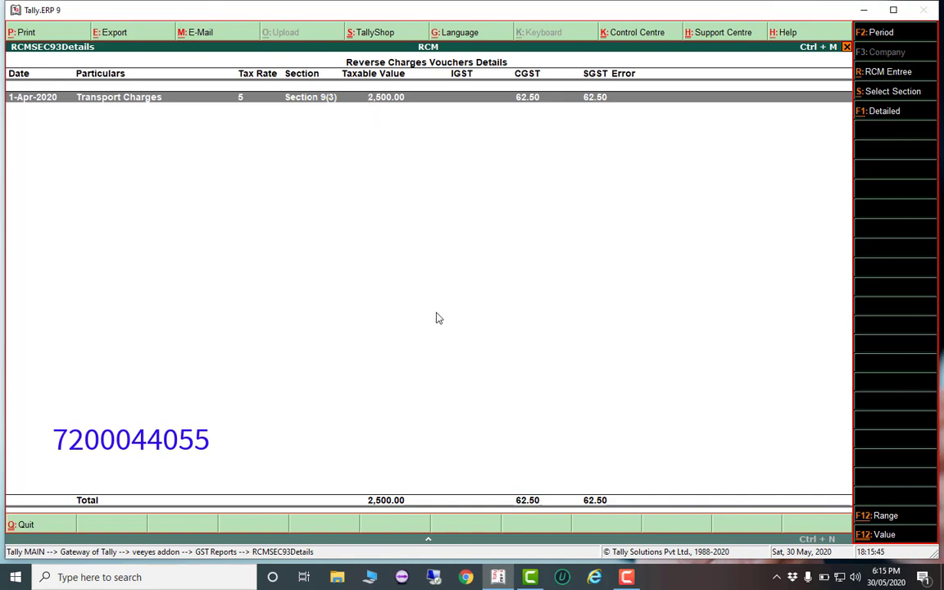
{"action": "left_click", "coordinate": [885, 99]}
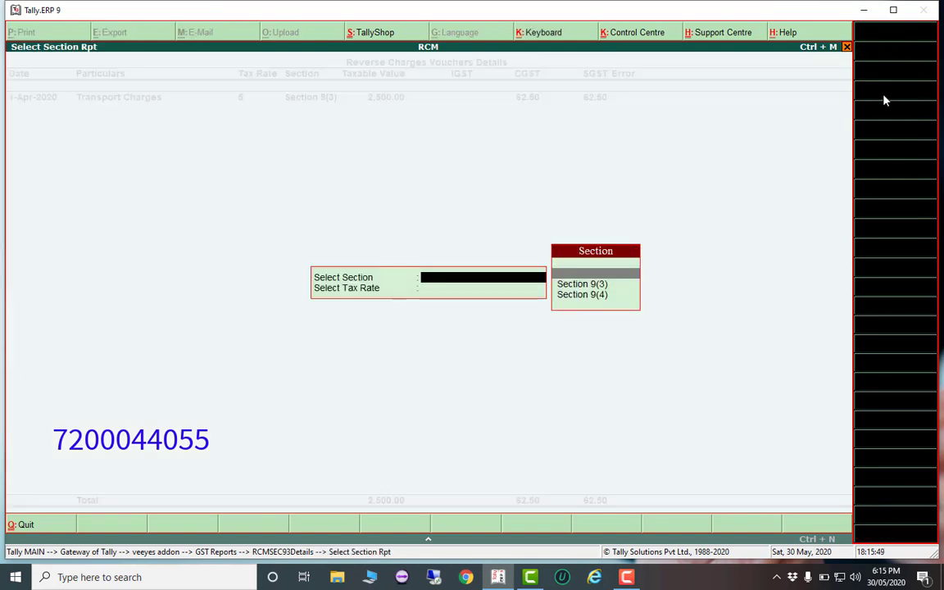
{"action": "key", "text": "Down"}
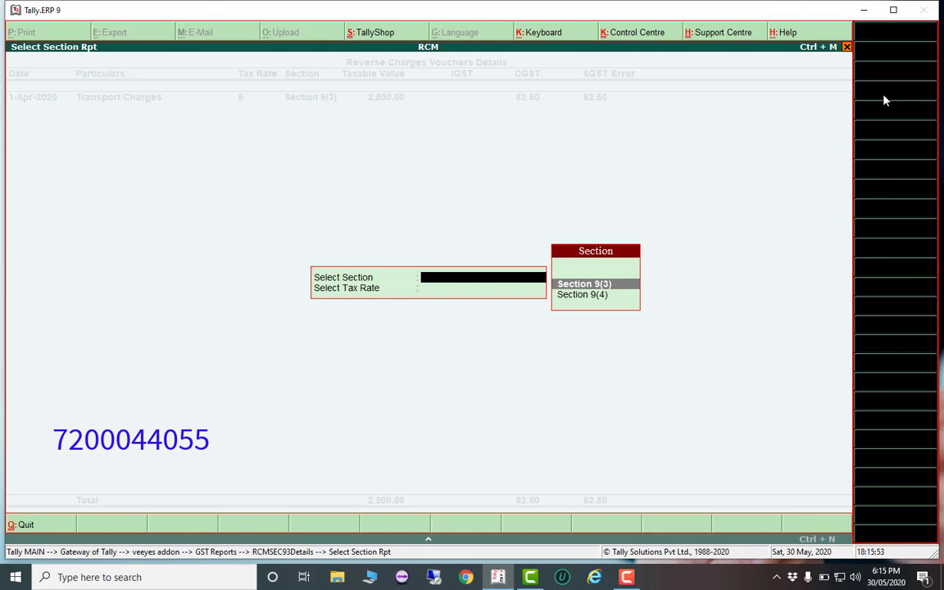
{"action": "key", "text": "Return"}
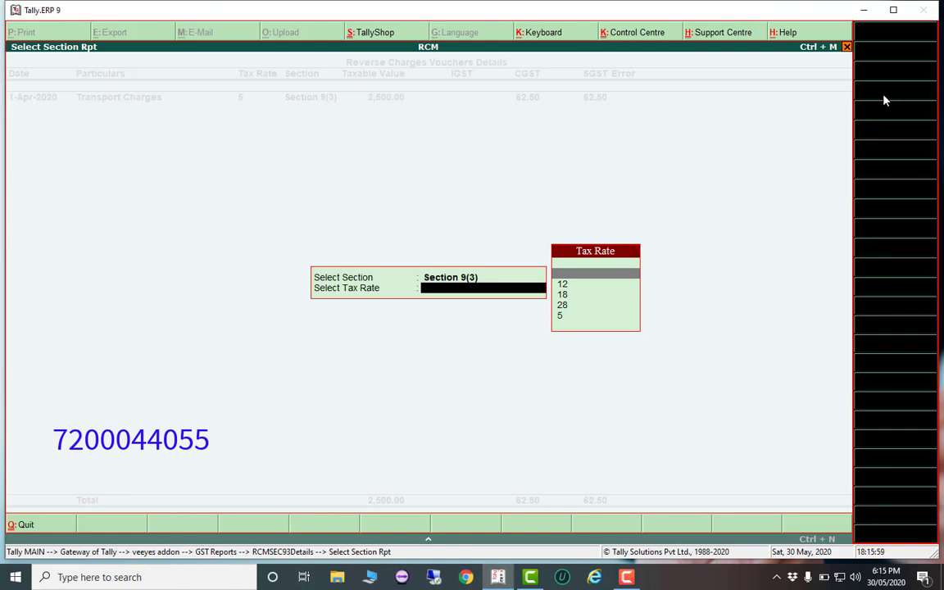
{"action": "key", "text": "Escape"}
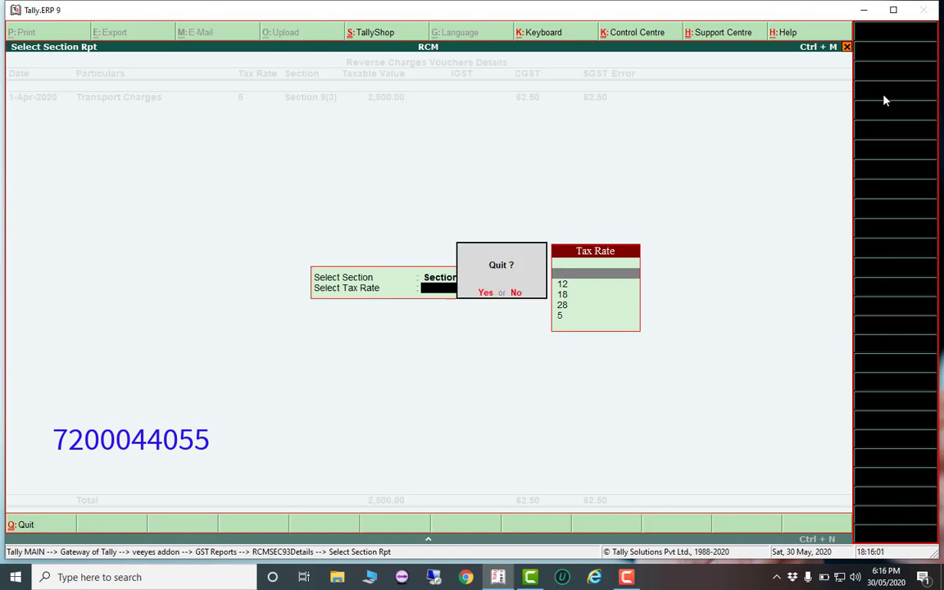
{"action": "key", "text": "Return"}
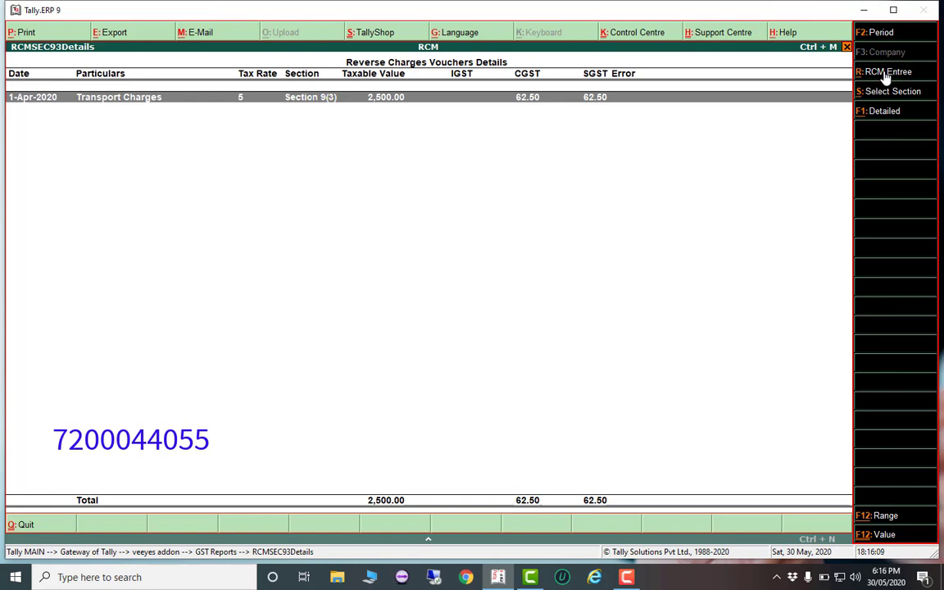
Select the Transport Charges voucher, clearing the missing section and rate errors
{"action": "left_click", "coordinate": [886, 77]}
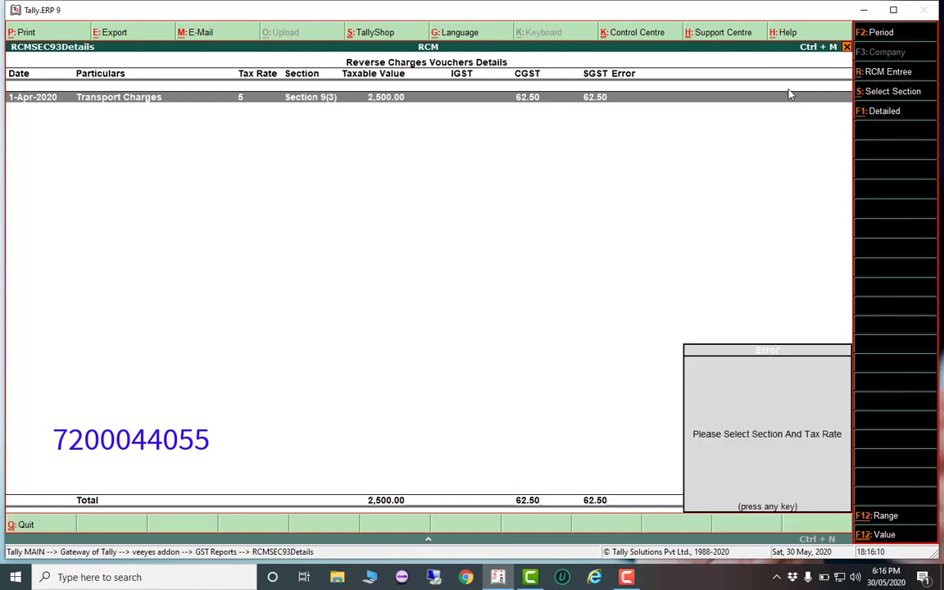
{"action": "key", "text": "Escape"}
{"action": "key", "text": "space"}
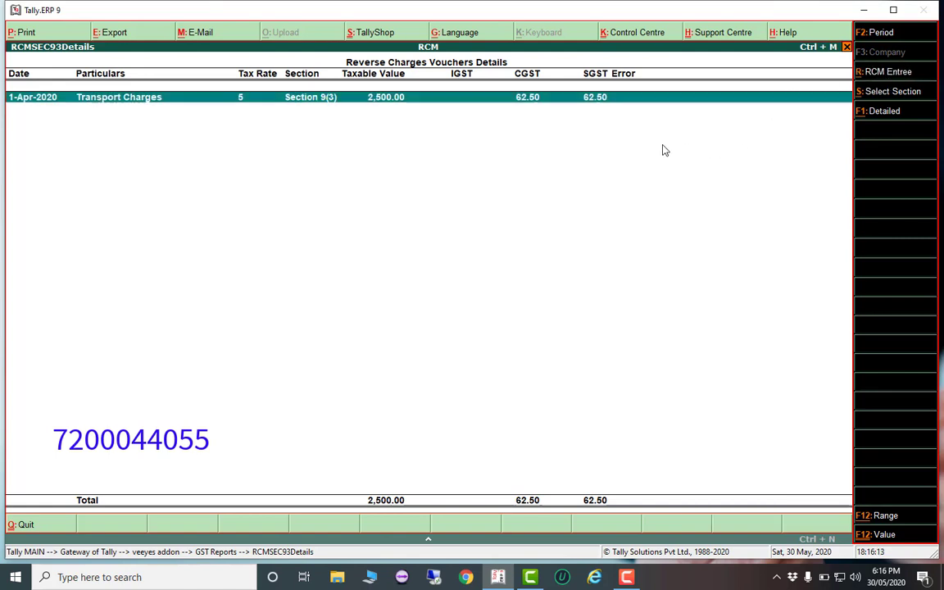
{"action": "left_click", "coordinate": [874, 76]}
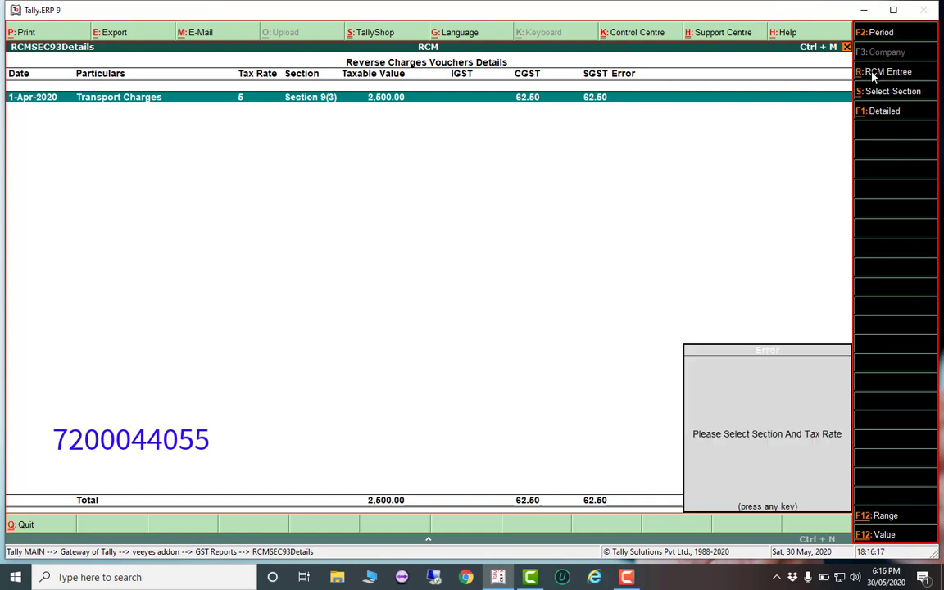
{"action": "left_click", "coordinate": [874, 76]}
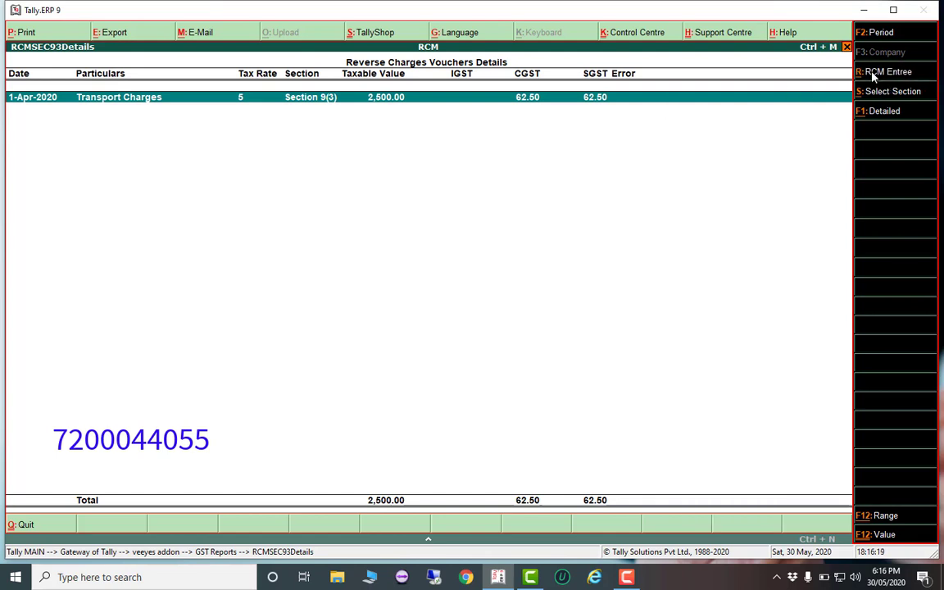
Choose Section 9(3) with tax rate 5 for the reverse-charge entries
{"action": "left_click", "coordinate": [888, 92]}
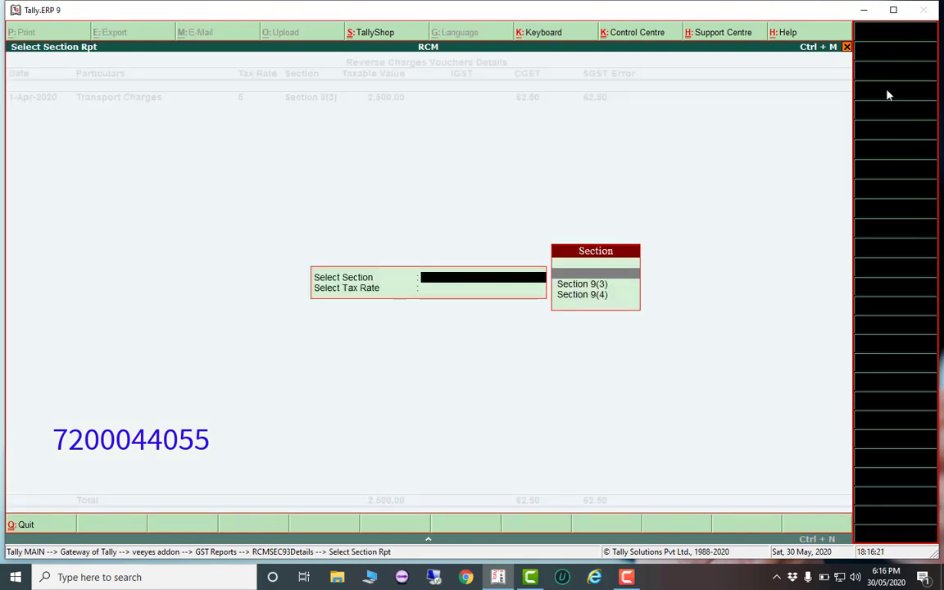
{"action": "key", "text": "Down"}
{"action": "key", "text": "Return"}
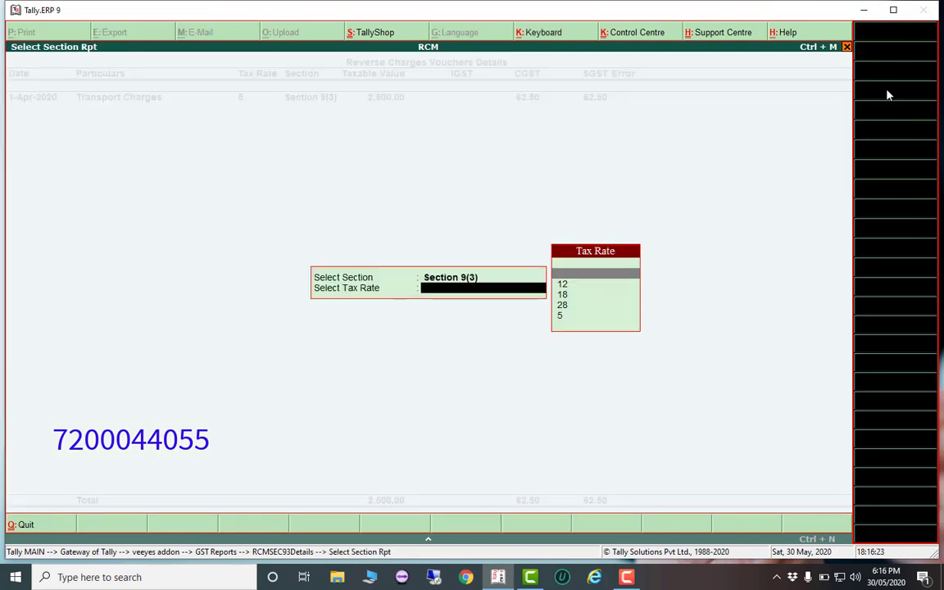
{"action": "key", "text": "Down"}
{"action": "key", "text": "Down"}
{"action": "key", "text": "Down"}
{"action": "key", "text": "Down"}
{"action": "key", "text": "Return"}
{"action": "key", "text": "Return"}
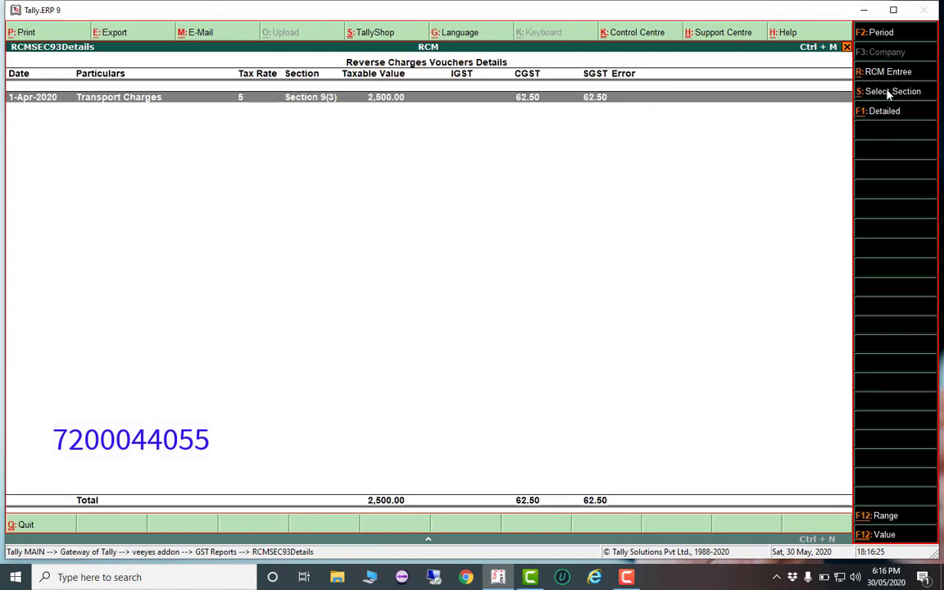
Create the RCM liability and reverse input credit journals, then return to the main menu
{"action": "left_click", "coordinate": [886, 77]}
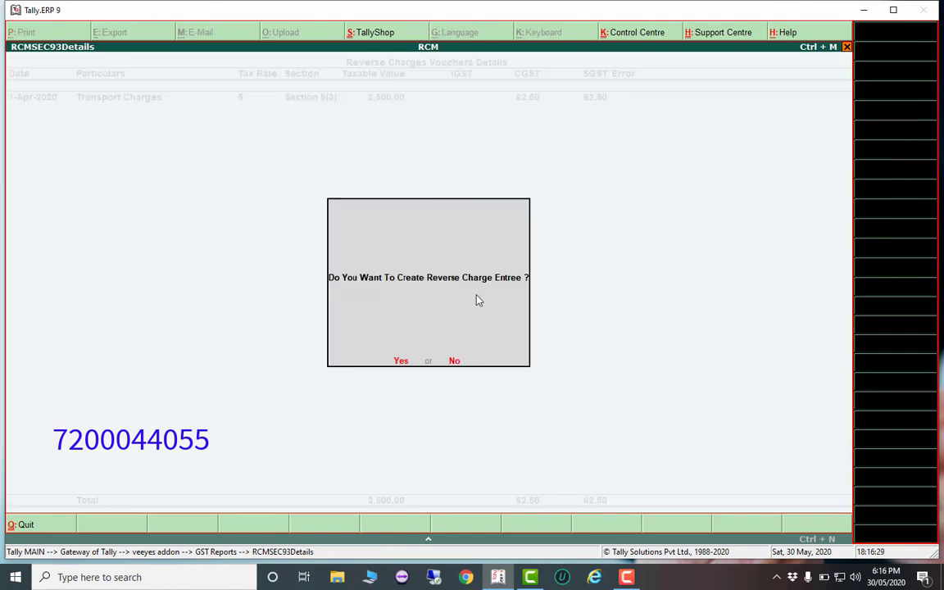
{"action": "key", "text": "Return"}
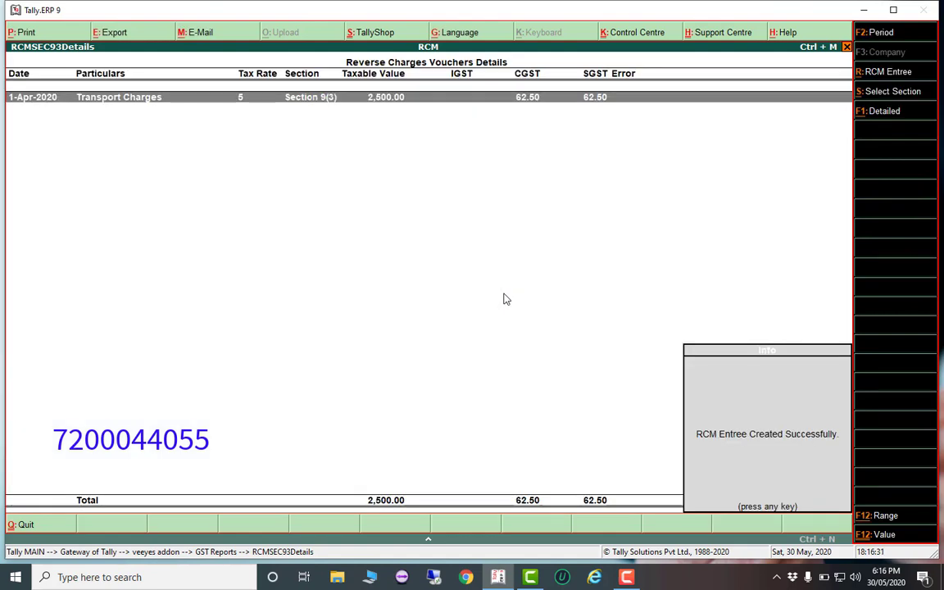
{"action": "key", "text": "Return"}
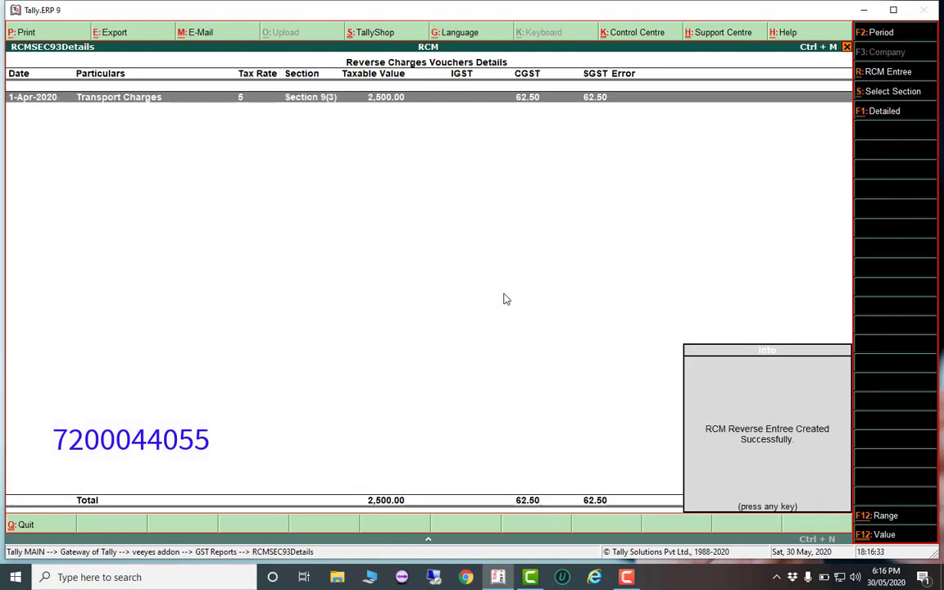
{"action": "key", "text": "Return"}
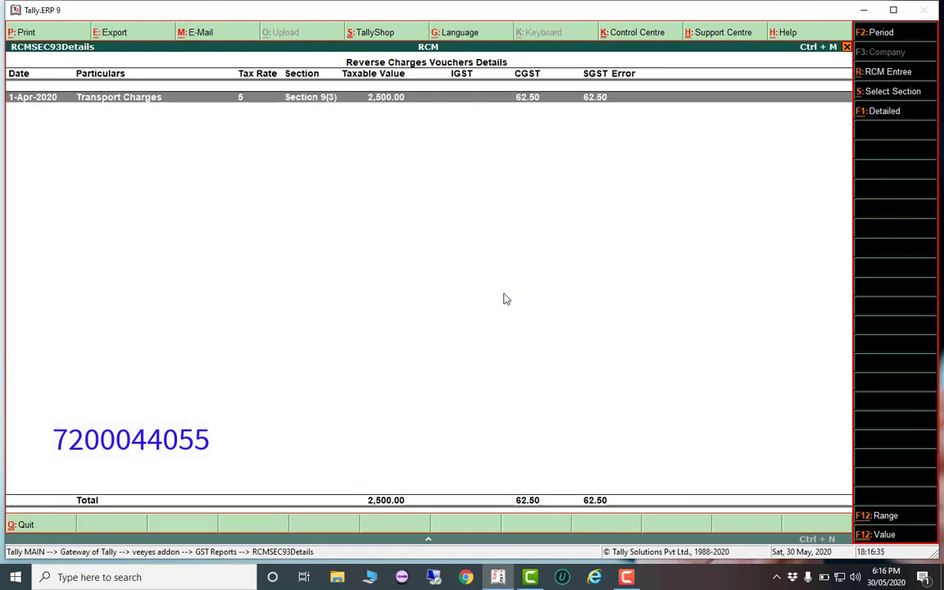
{"action": "key", "text": "Escape"}
{"action": "key", "text": "Escape"}
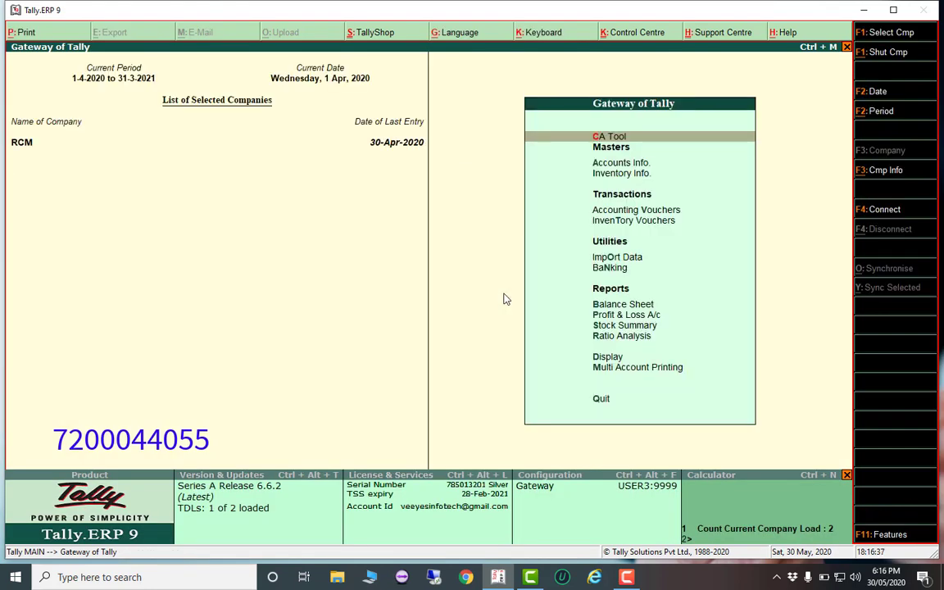
Show the Day Book for the period 1-Apr-2020 to 30-Apr-2020
{"action": "key", "text": "d"}
{"action": "key", "text": "Return"}
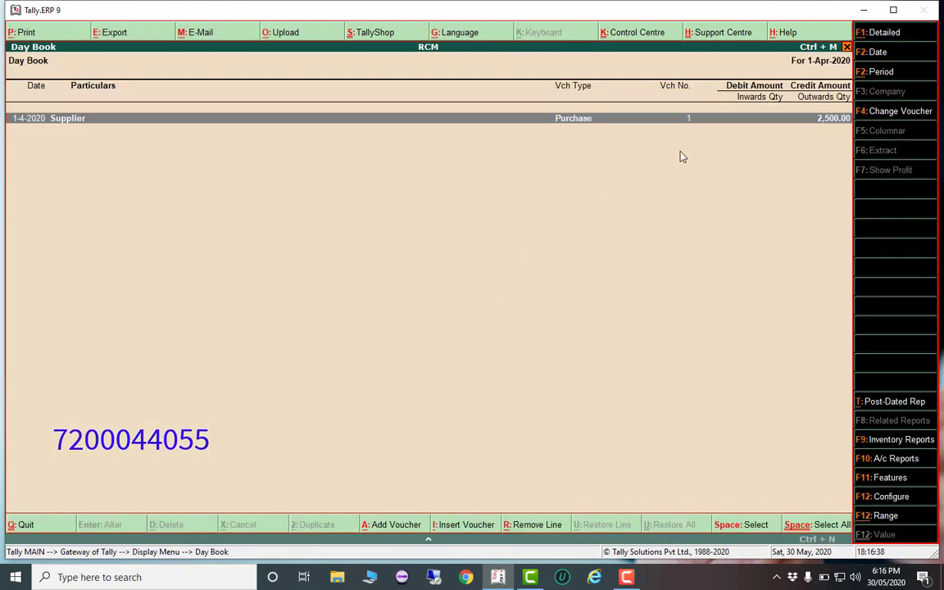
{"action": "left_click", "coordinate": [886, 72]}
{"action": "type", "text": "1"}
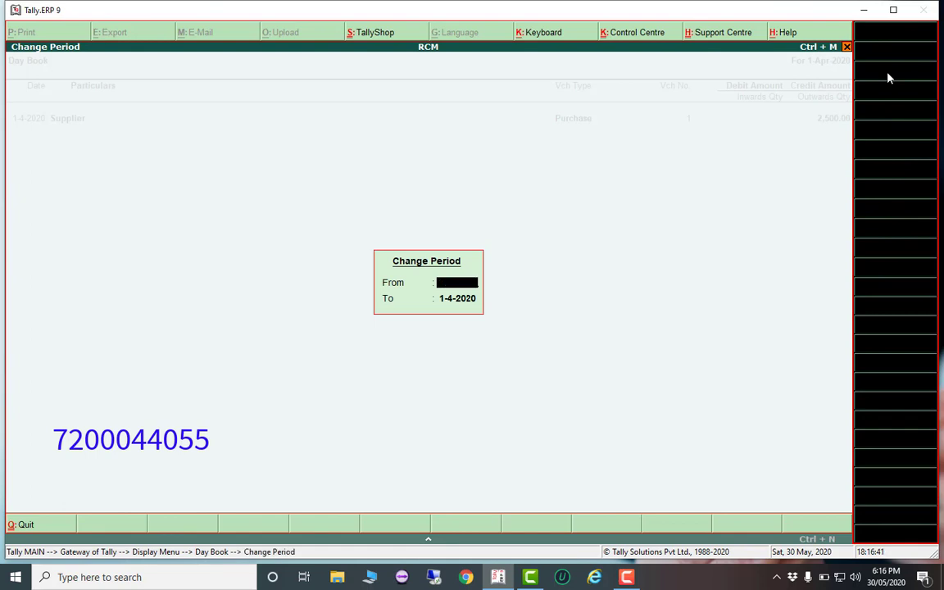
{"action": "key", "text": "Return"}
{"action": "key", "text": "Return"}
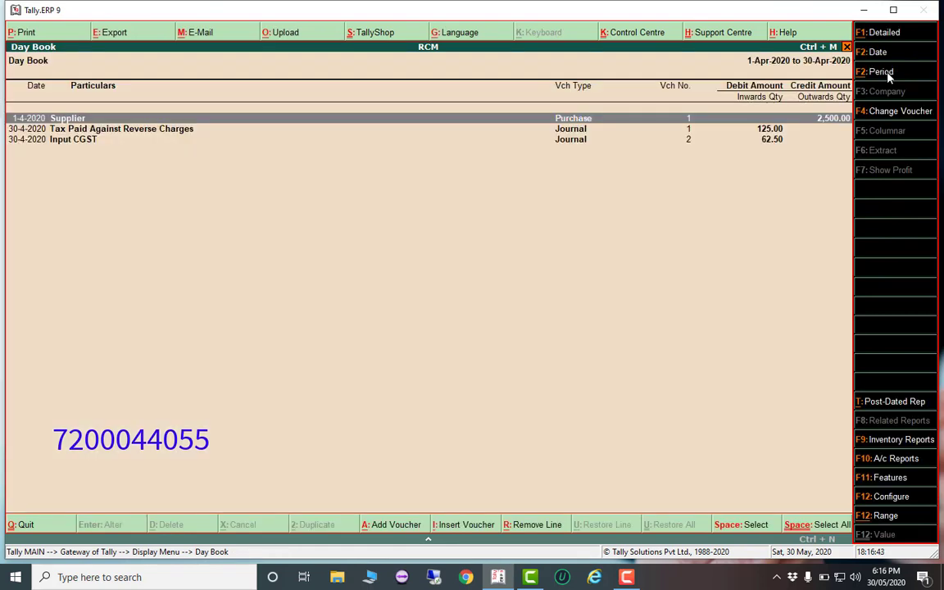
Review journal 1, Tax Paid Against Reverse Charges for 125.00
{"action": "key", "text": "Down"}
{"action": "key", "text": "Return"}
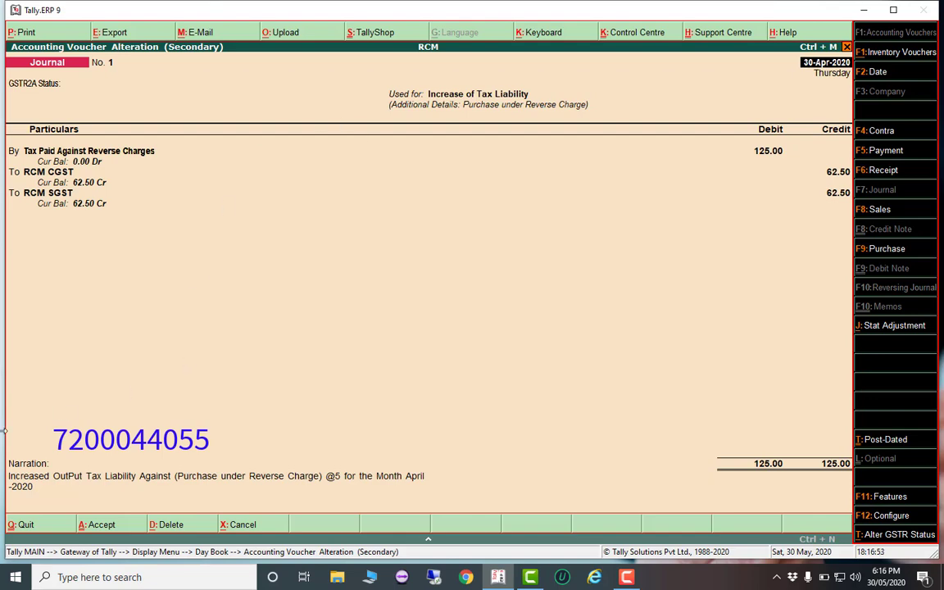
{"action": "key", "text": "Escape"}
{"action": "key", "text": "Return"}
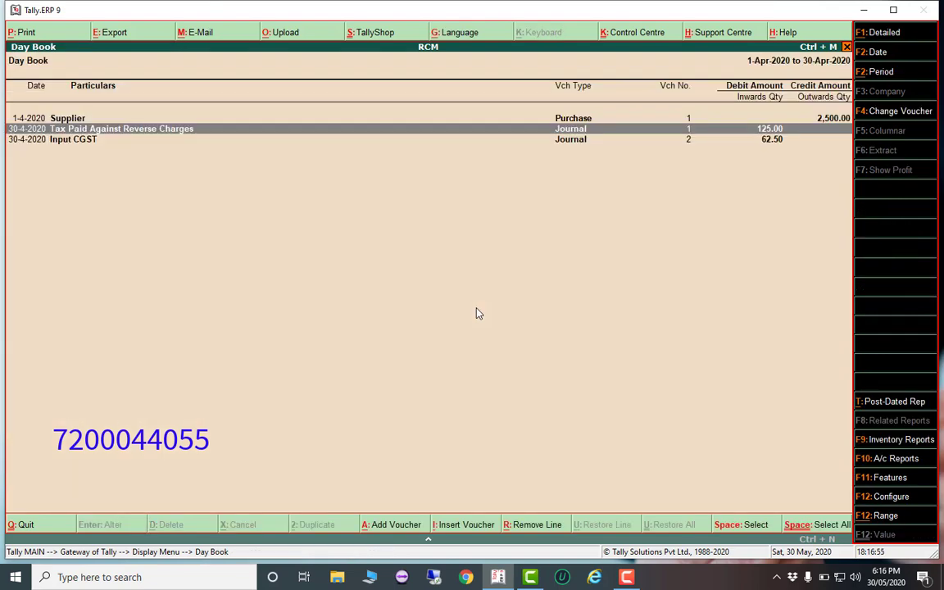
Review journal 2 with Input CGST and SGST of 62.50 each, then leave the Day Book
{"action": "key", "text": "Down"}
{"action": "key", "text": "Return"}
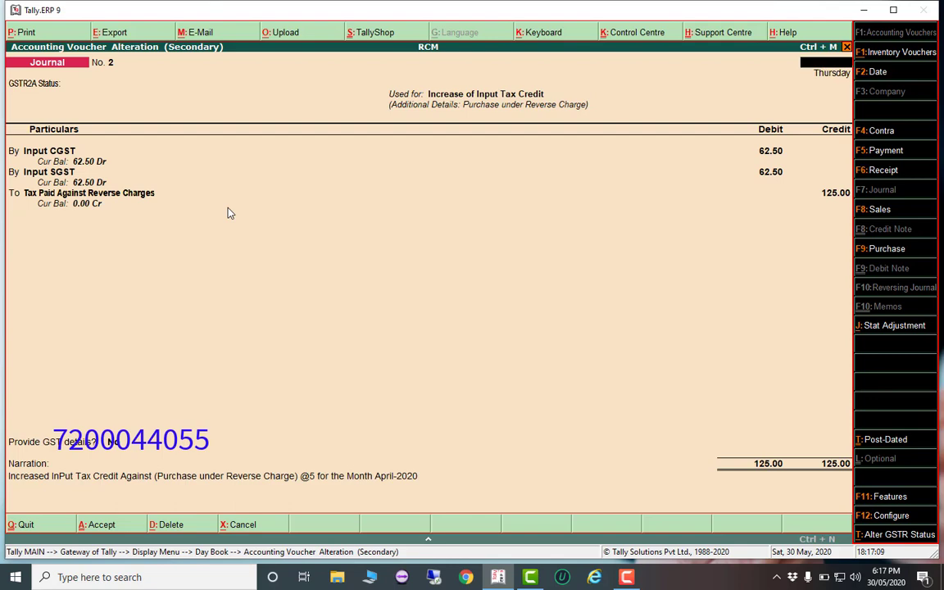
{"action": "key", "text": "Escape"}
{"action": "key", "text": "y"}
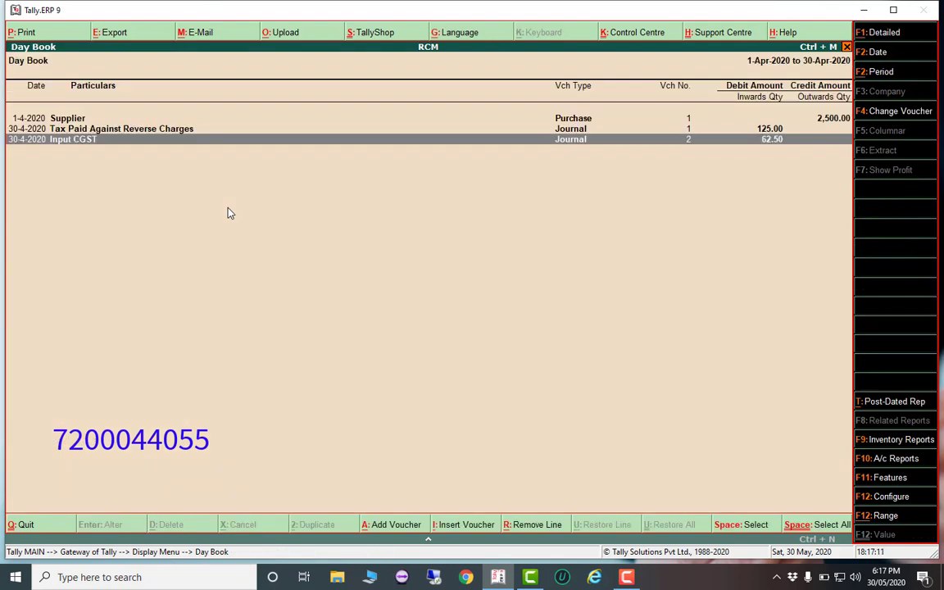
{"action": "key", "text": "Escape"}
{"action": "key", "text": "Escape"}
{"action": "key", "text": "Escape"}
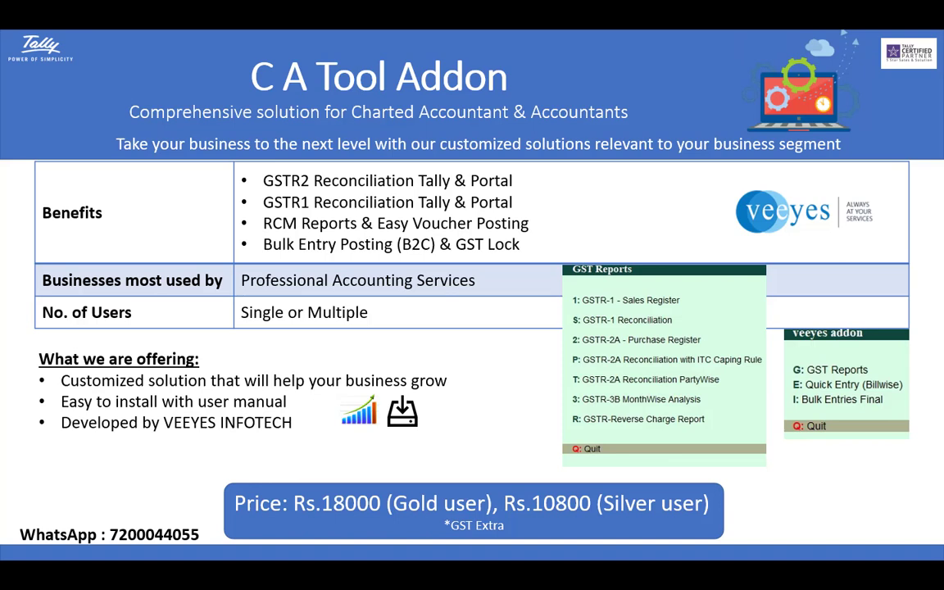